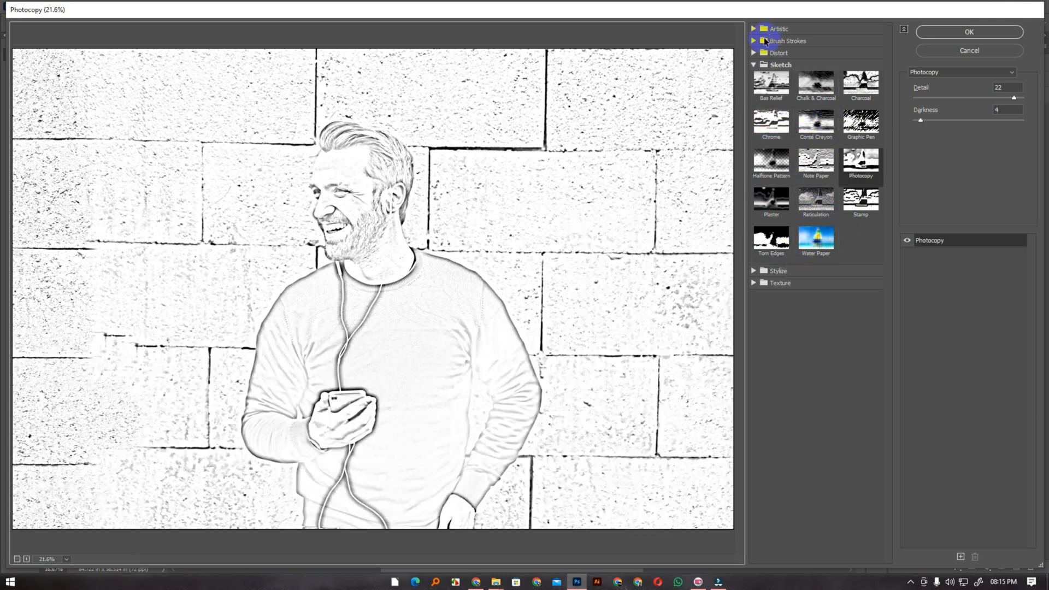
Browse the Artistic, Brush Strokes, Distort and Texture filter categories and choose the Stained Glass texture for the photo
click(754, 64)
click(755, 29)
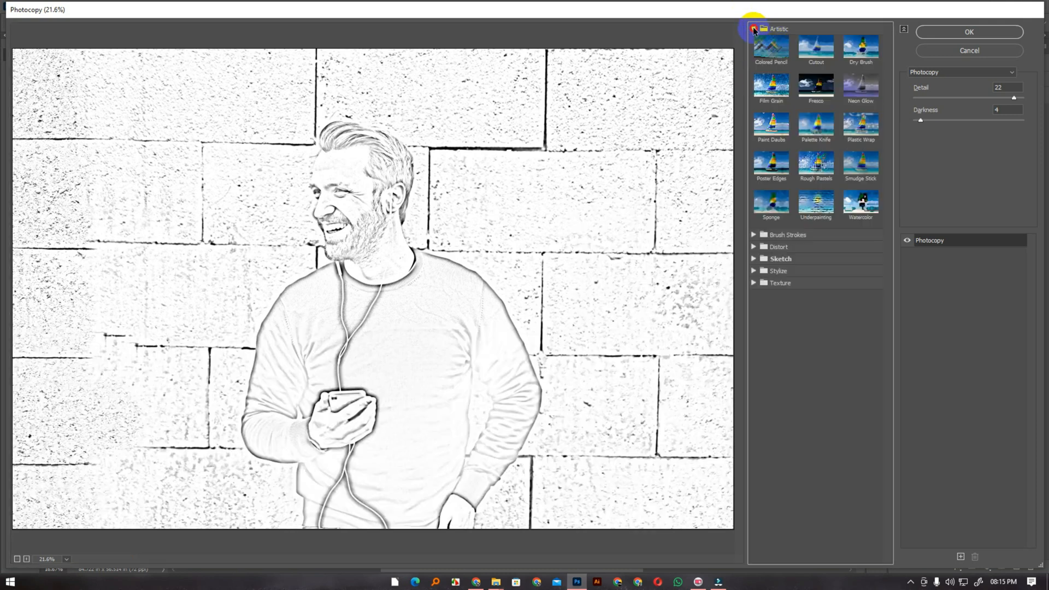
click(755, 29)
click(755, 41)
click(754, 41)
click(754, 53)
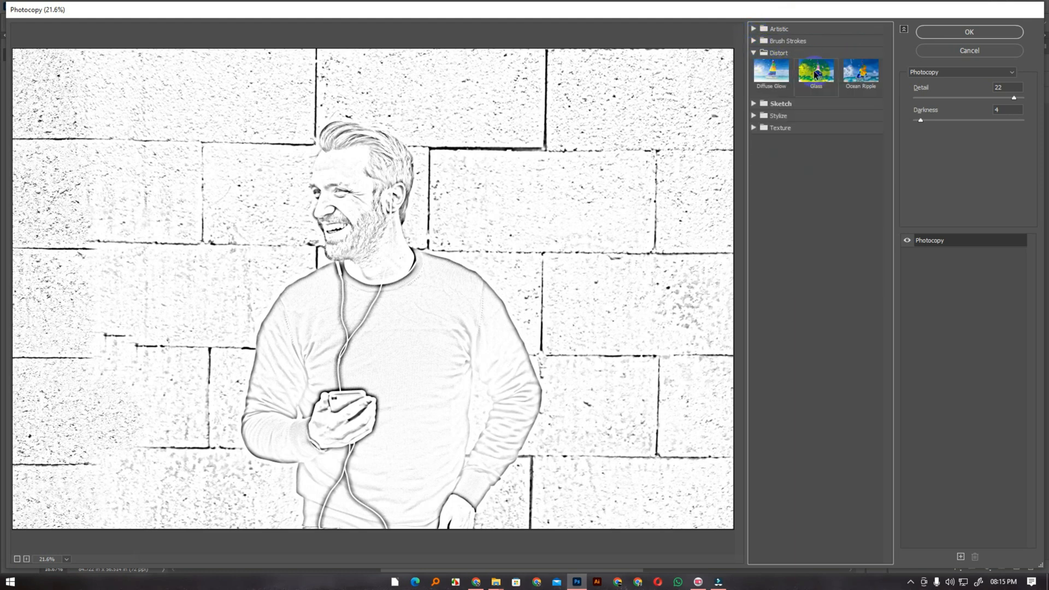
click(775, 105)
click(755, 128)
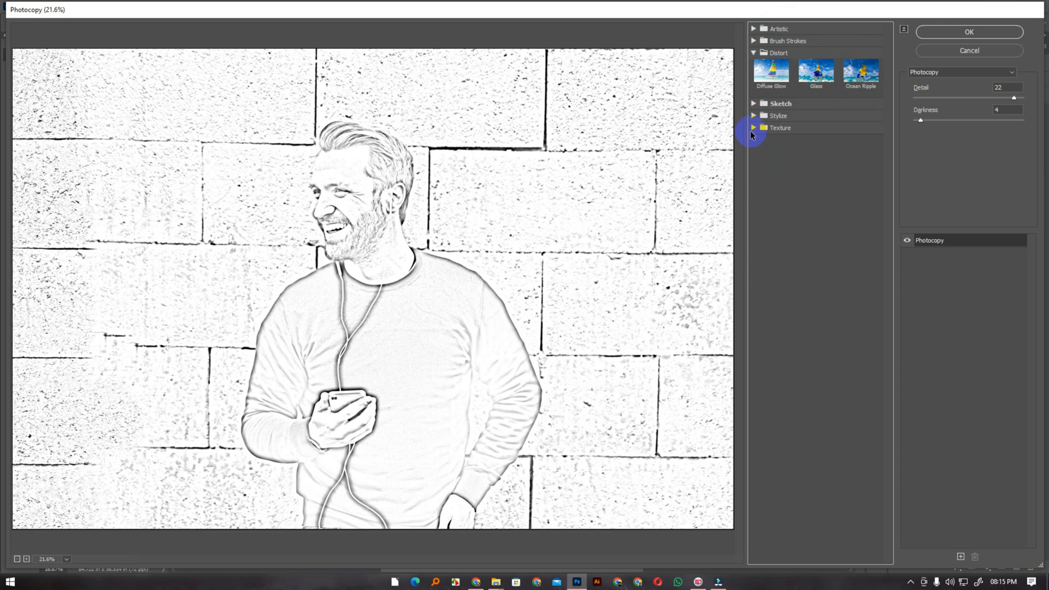
click(818, 198)
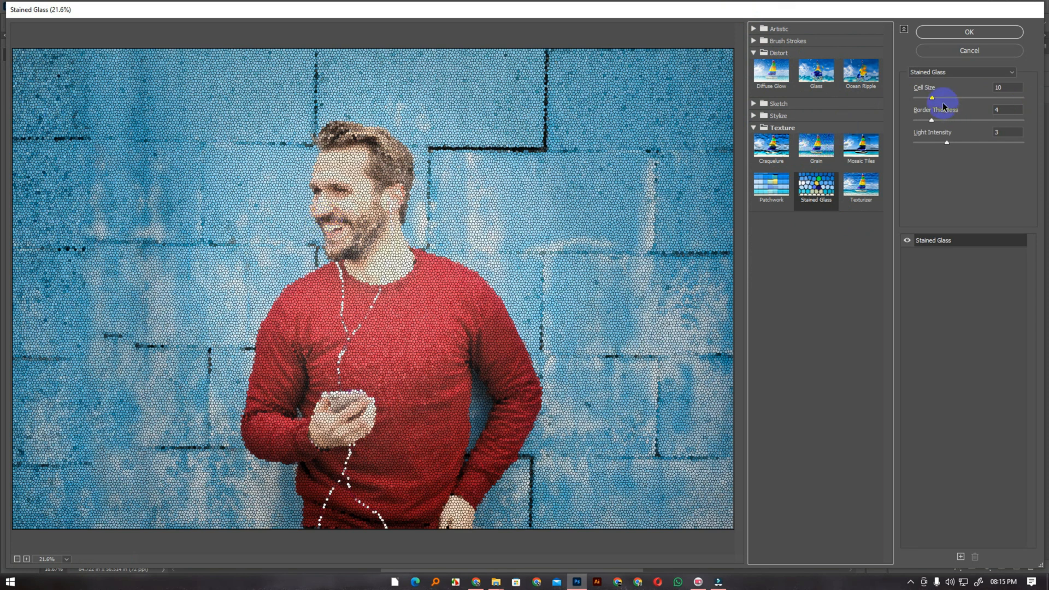
Set the Stained Glass cell size to 35 and light intensity to 3, and apply the filter to Layer 0 copy
drag(933, 99, 963, 101)
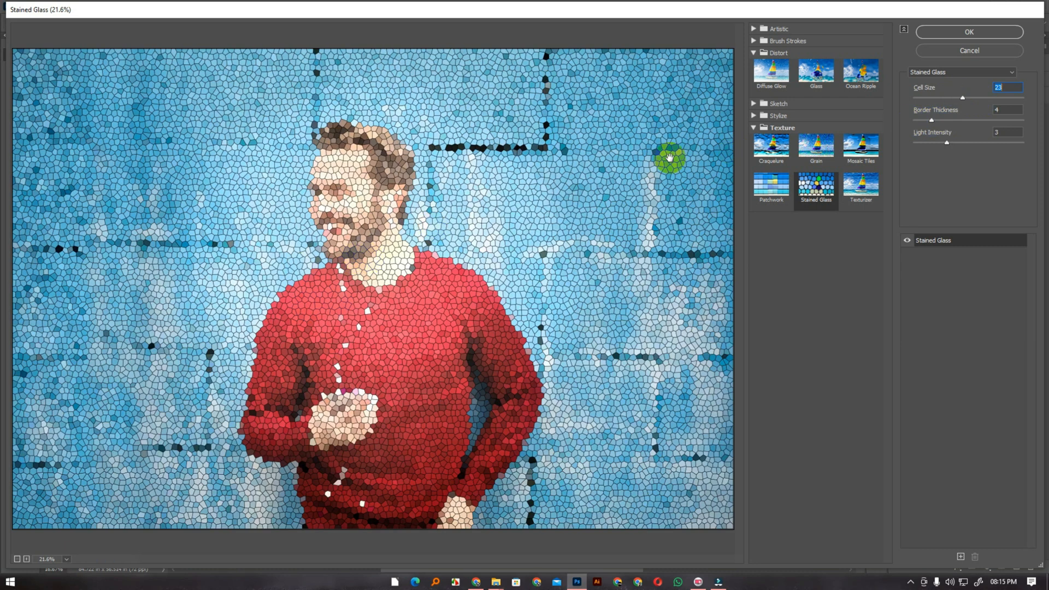
drag(526, 206, 541, 178)
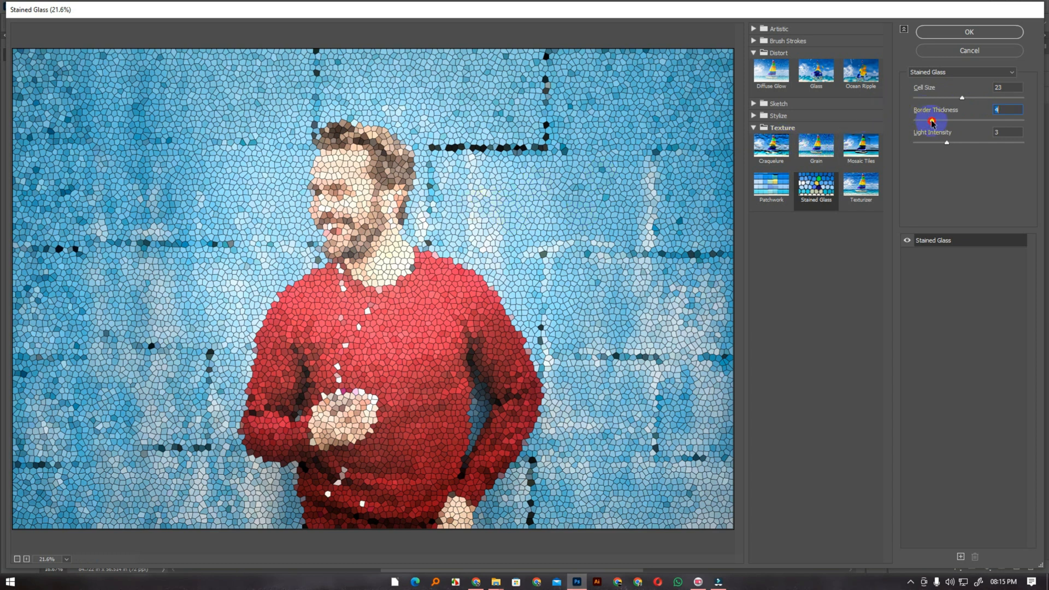
drag(948, 122, 990, 99)
click(963, 100)
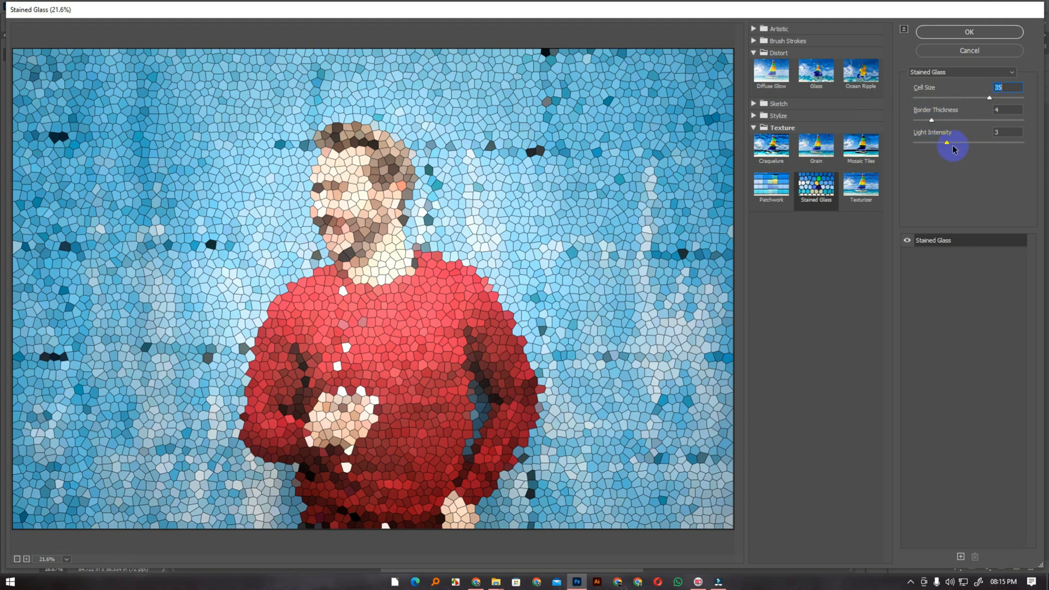
mouse_move(956, 145)
mouse_down()
mouse_move(965, 141)
mouse_move(942, 143)
mouse_up()
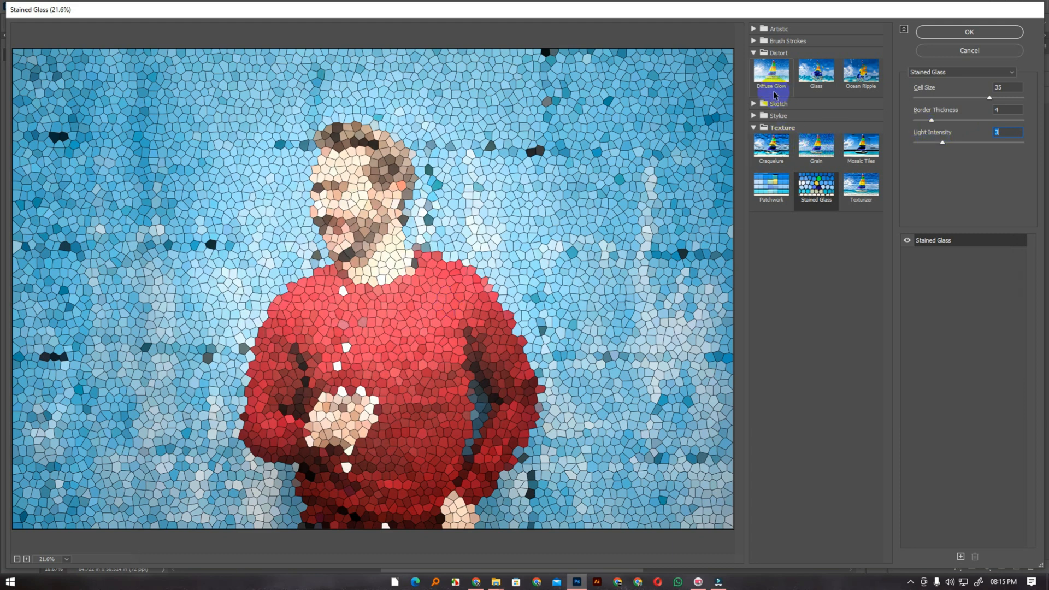
click(948, 33)
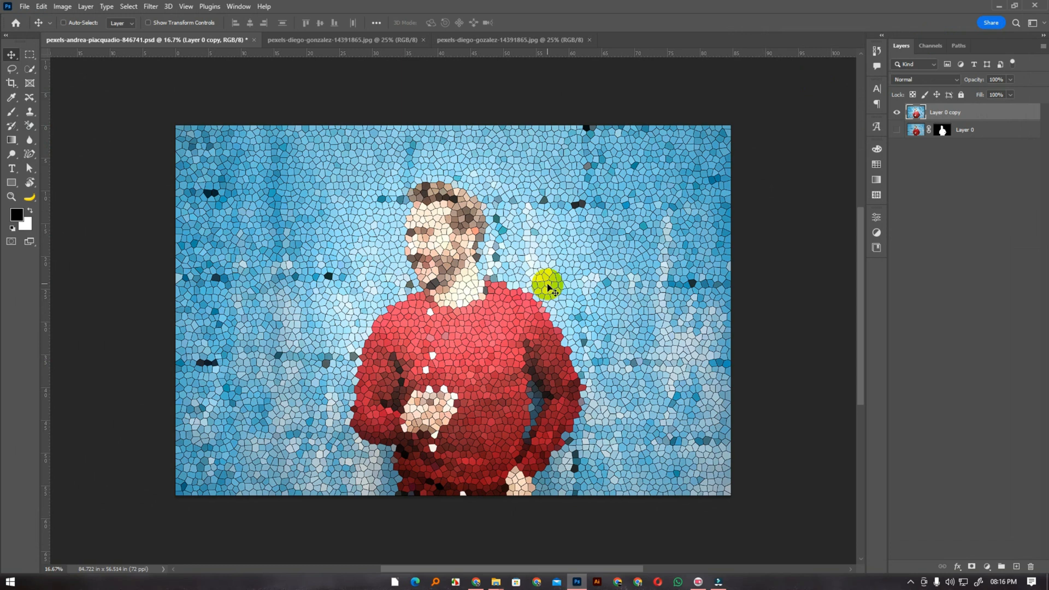
Compare the photo with and without the Stained Glass effect, and undo the filter on Layer 0 copy
key(ctrl+z)
key(ctrl+shift+z)
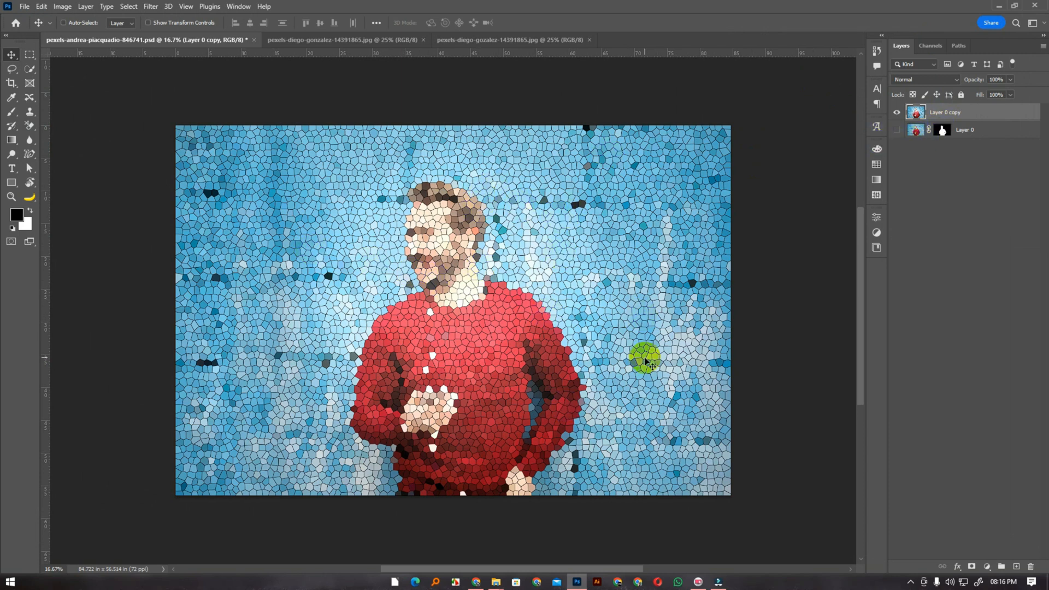
key(ctrl+z)
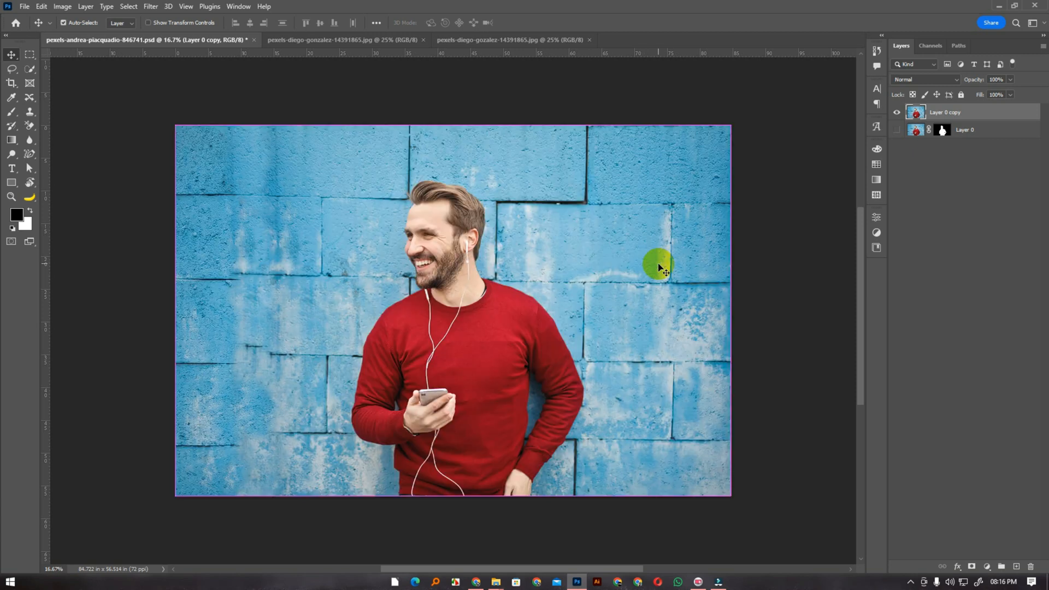
Convert Layer 0 copy to a smart object
right_click(951, 116)
click(852, 7)
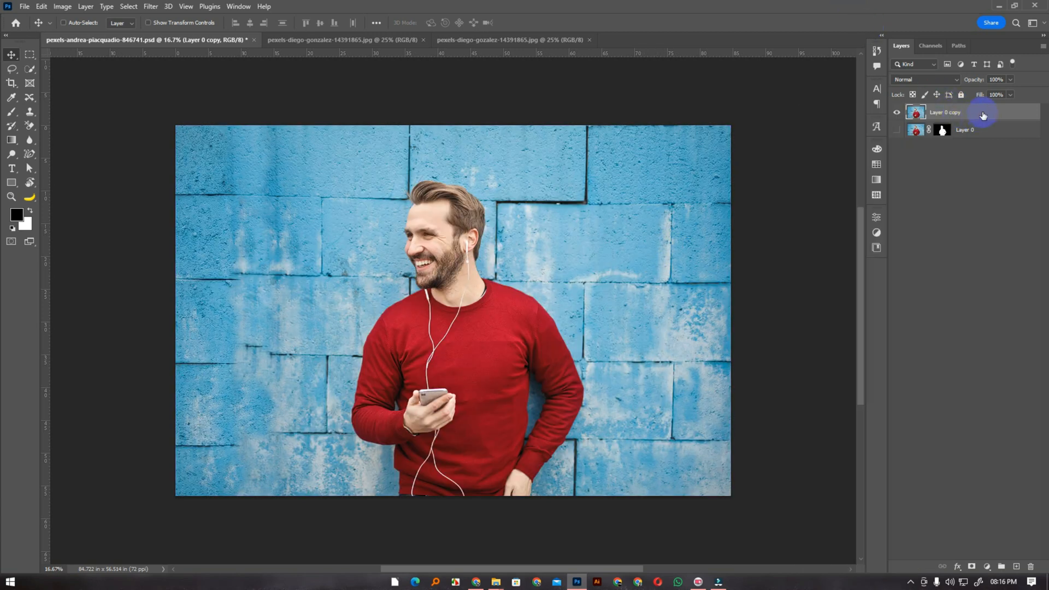
right_click(984, 116)
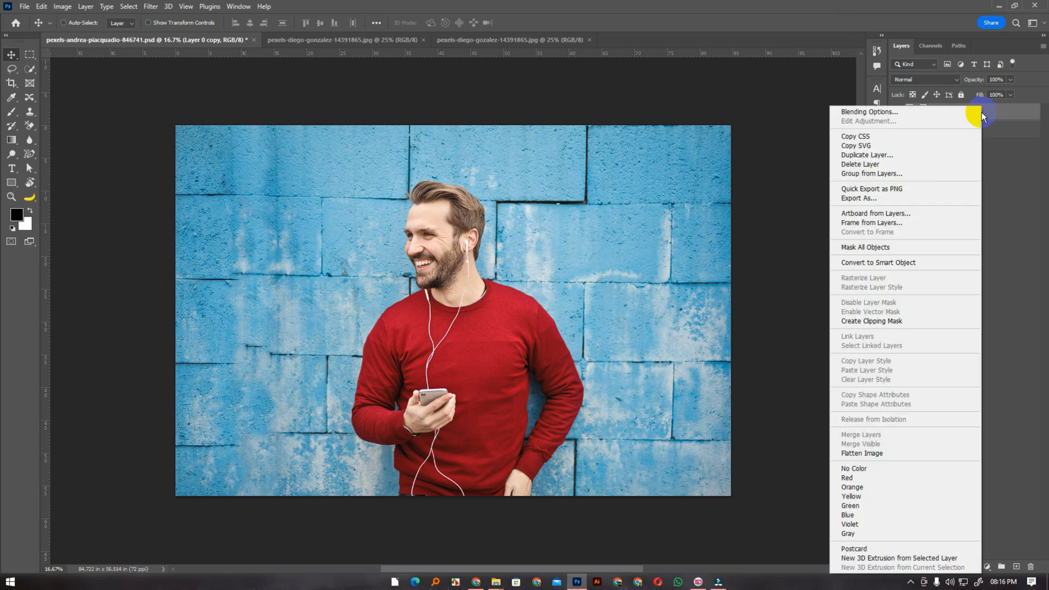
click(882, 264)
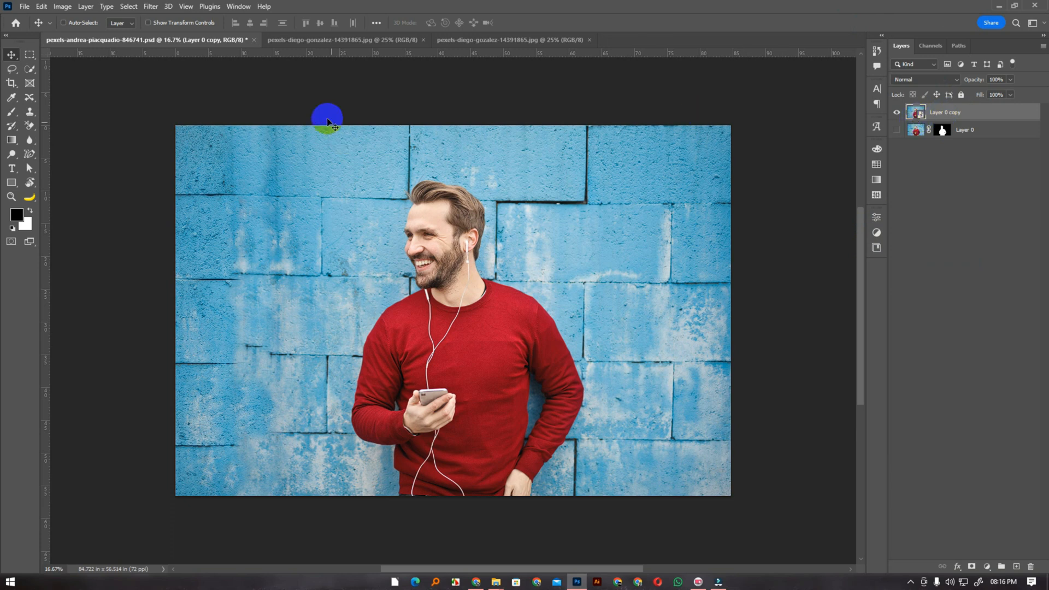
Apply the Accented Edges brush stroke from the Filter Gallery to the smart object with an edge width of 7
click(148, 7)
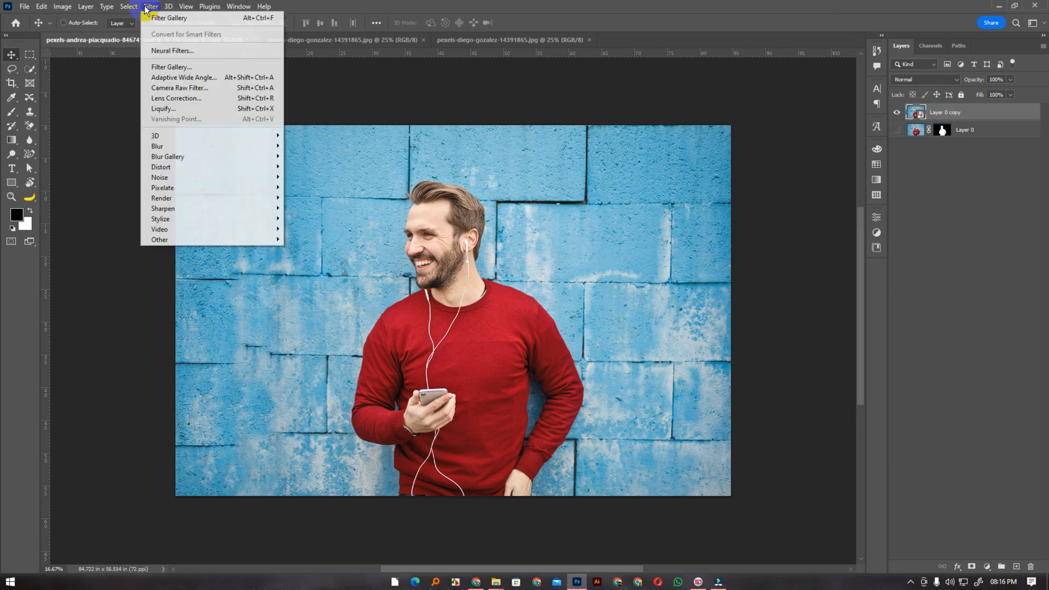
click(174, 68)
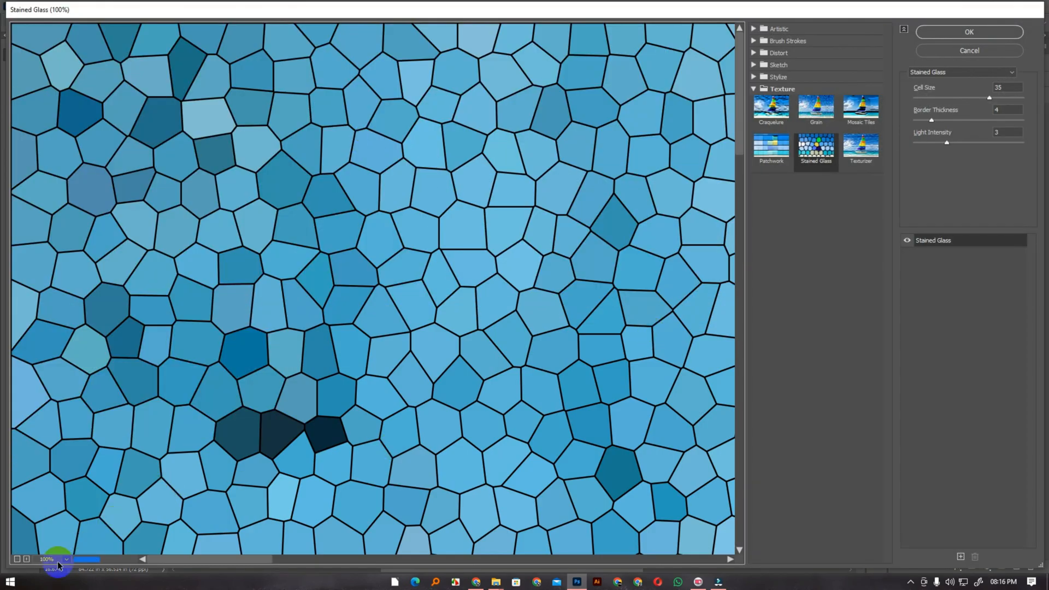
click(59, 565)
click(69, 536)
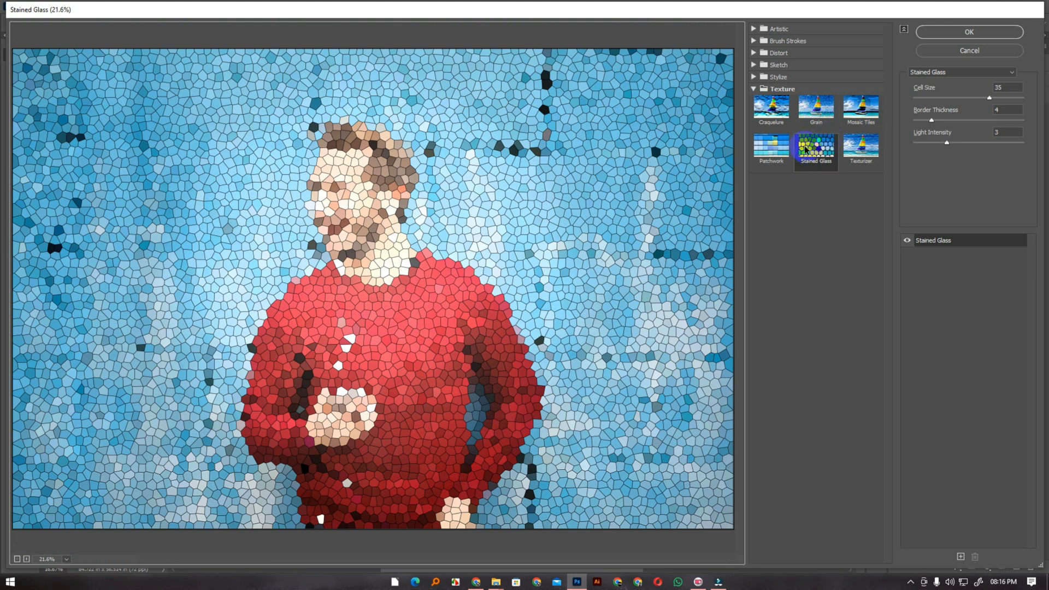
click(754, 89)
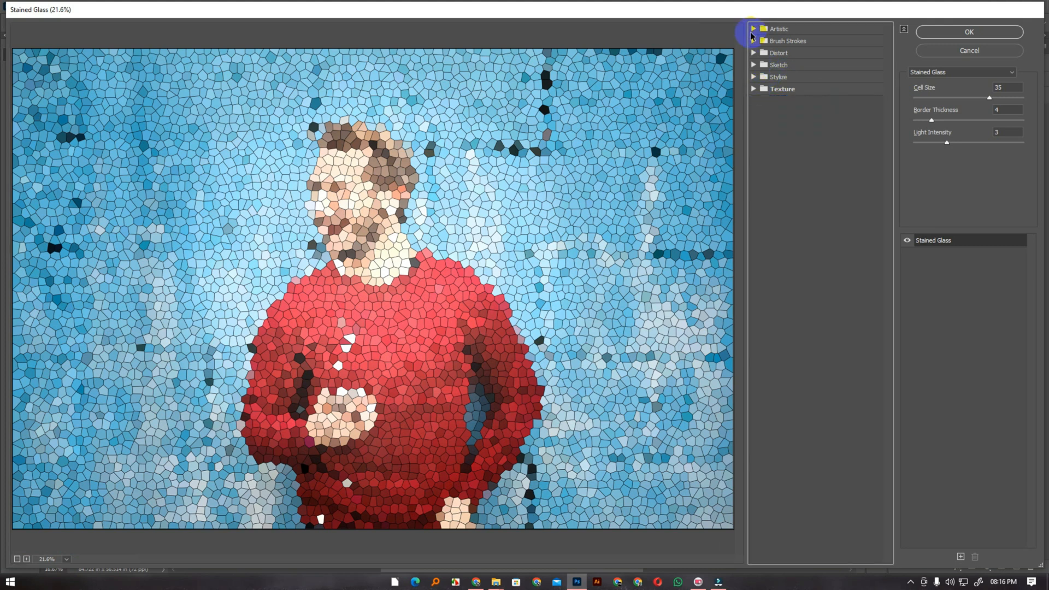
click(754, 41)
click(784, 66)
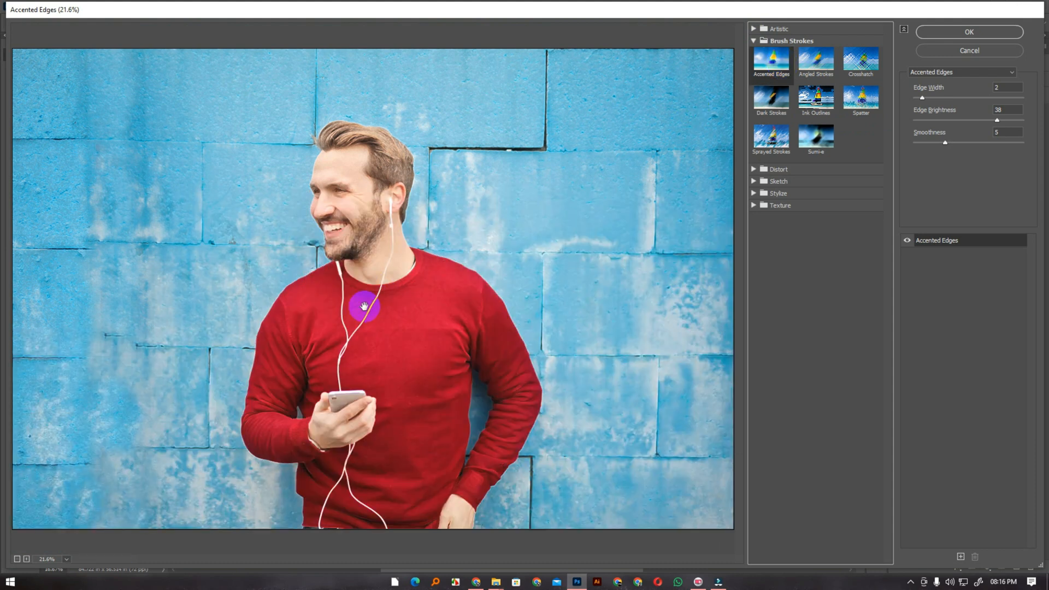
drag(922, 98, 965, 101)
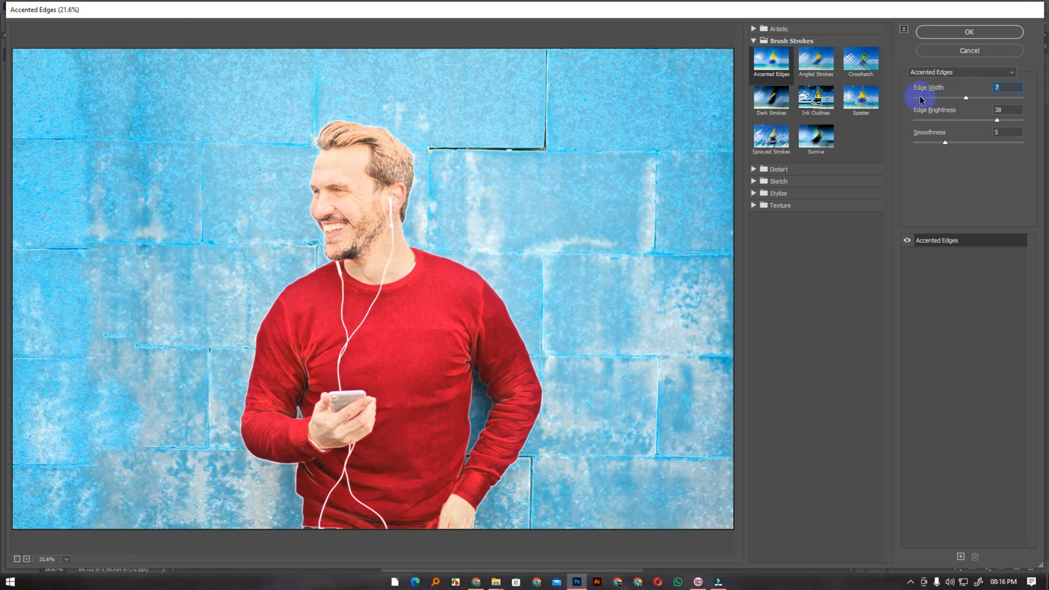
click(944, 33)
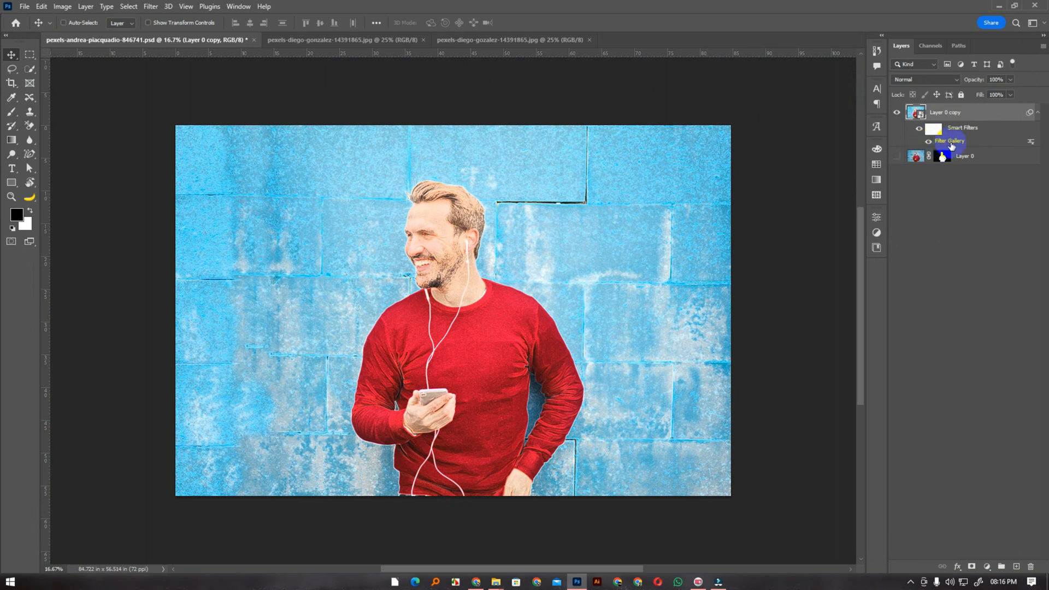
Open the Filter Gallery again for Layer 0 copy and stack a second Accented Edges effect layer above the first
click(158, 10)
click(175, 63)
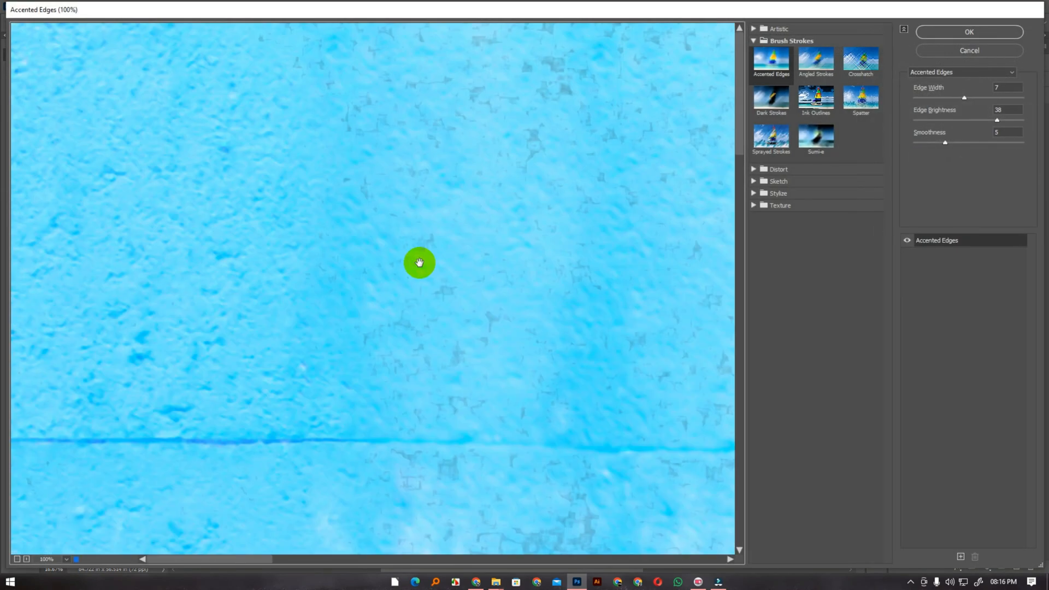
click(46, 562)
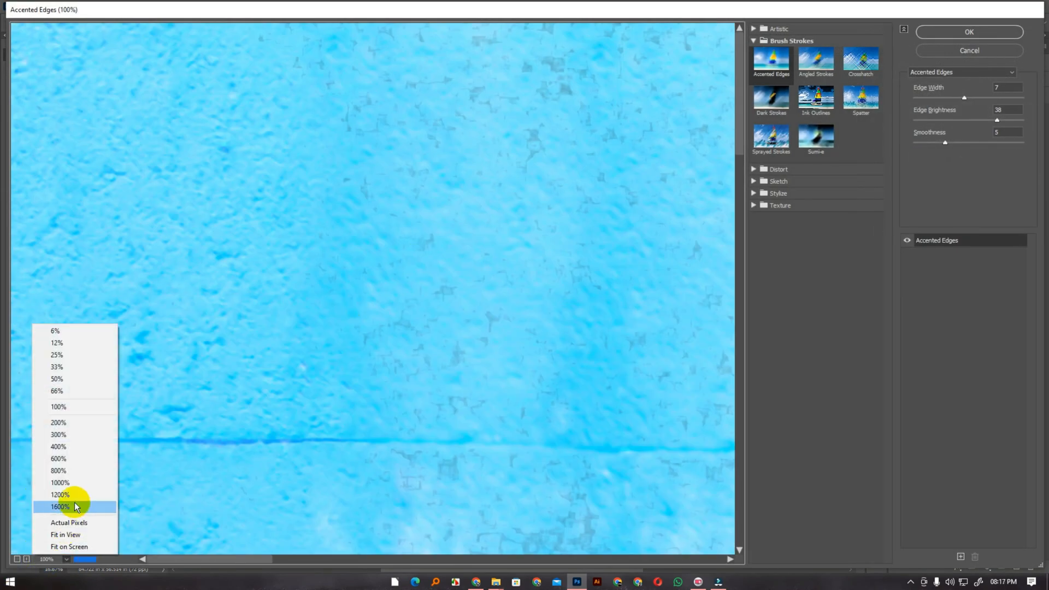
click(75, 530)
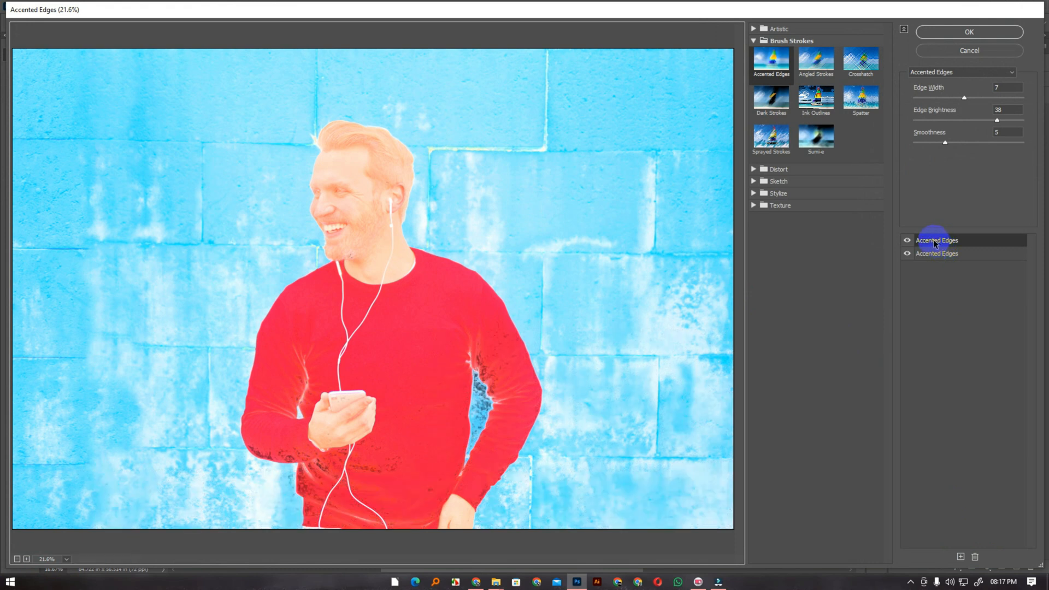
Try Sprayed Strokes on the upper effect layer with a stroke length of 4
click(760, 143)
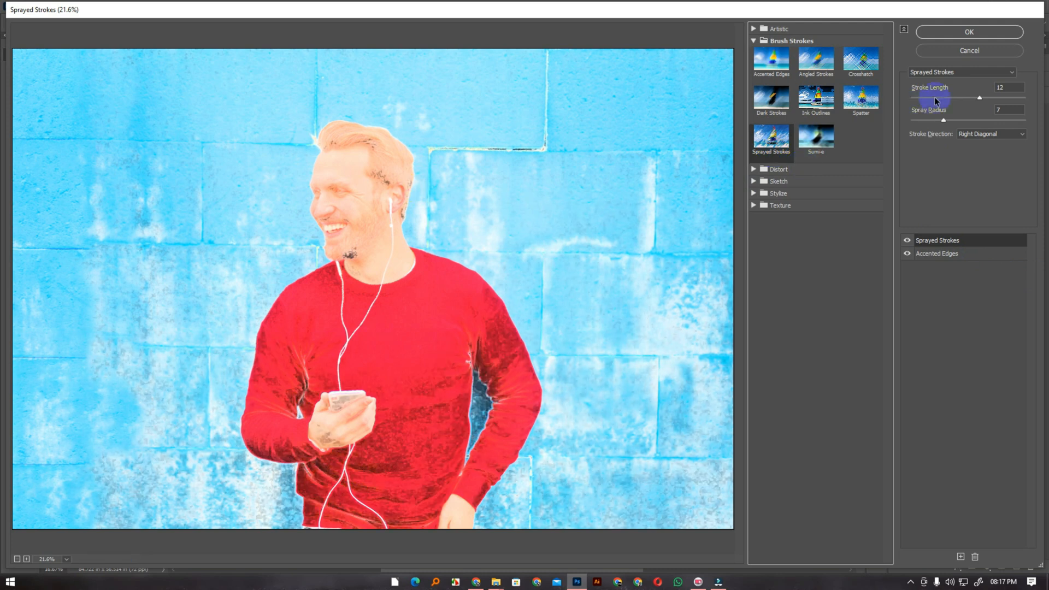
drag(980, 100, 935, 100)
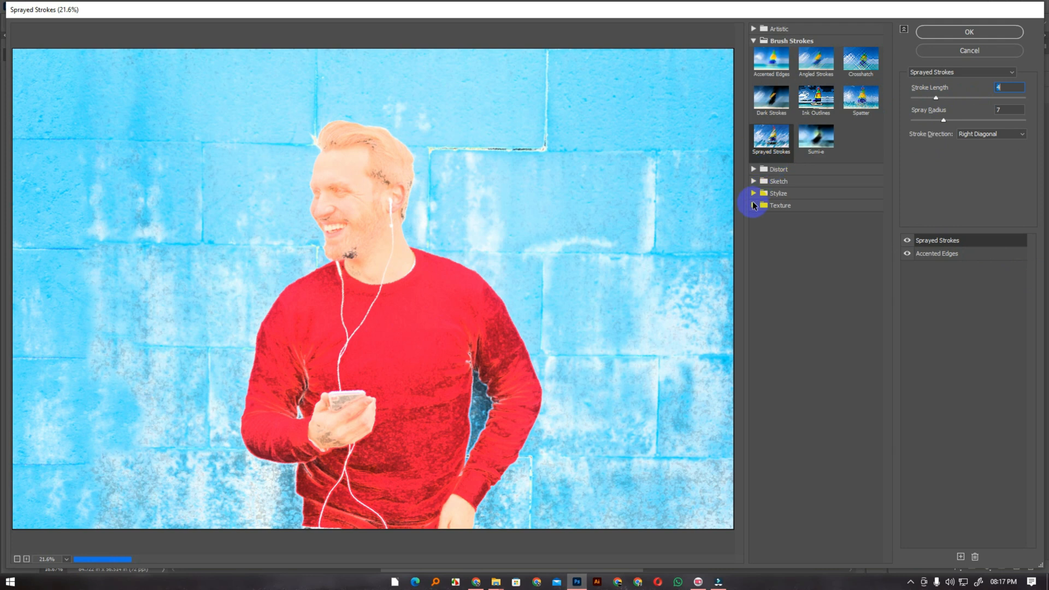
Switch the upper effect layer to Stained Glass, reduce its cell size and light intensity, and apply the gallery effects
click(754, 205)
click(816, 263)
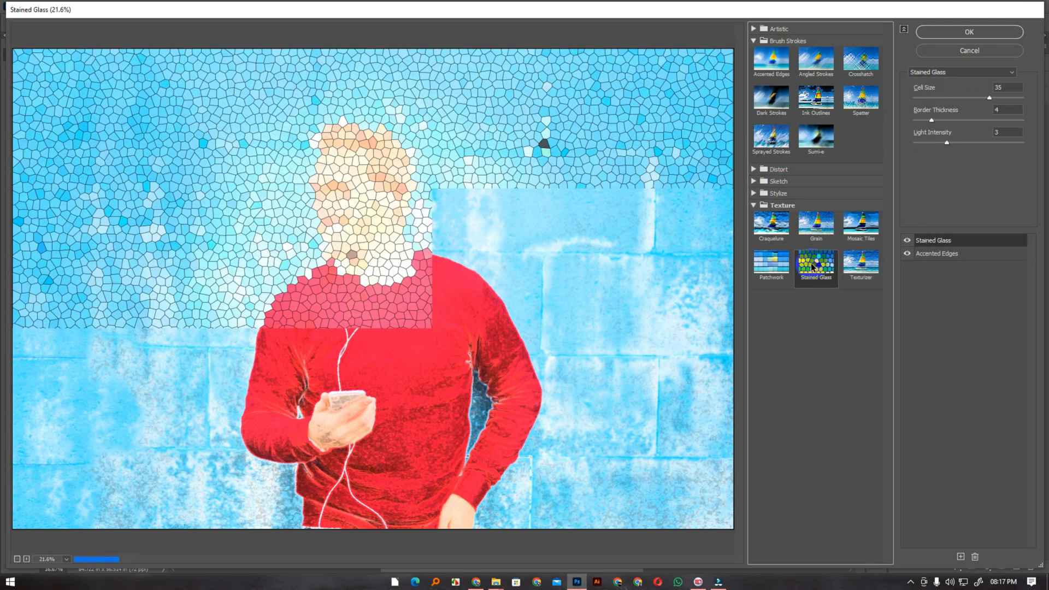
drag(987, 100, 965, 105)
drag(946, 143, 922, 147)
click(948, 31)
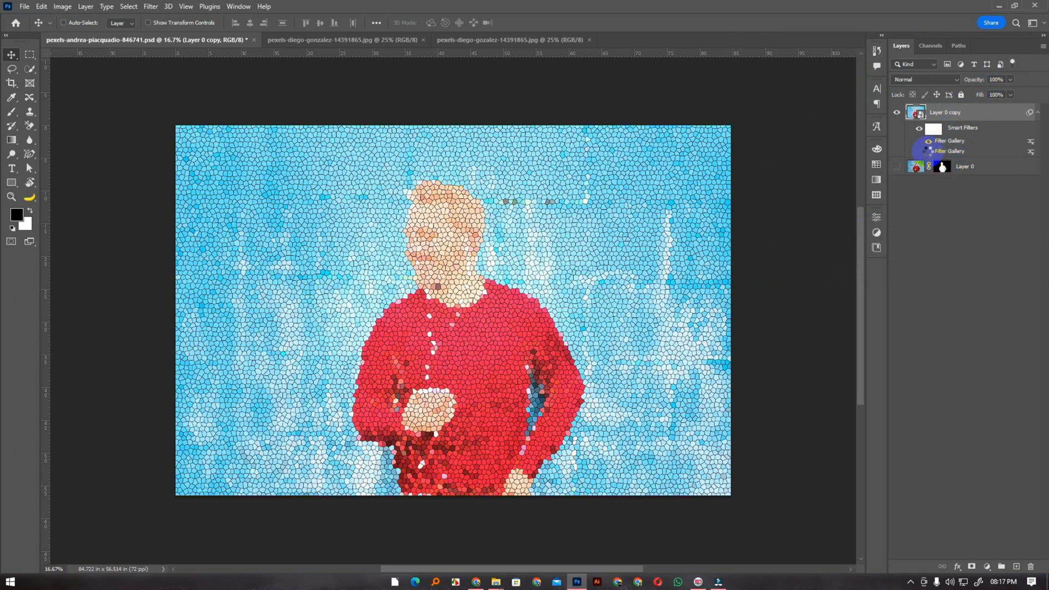
Toggle the visibility of the lower Filter Gallery smart filter to check its contribution to the image
click(928, 151)
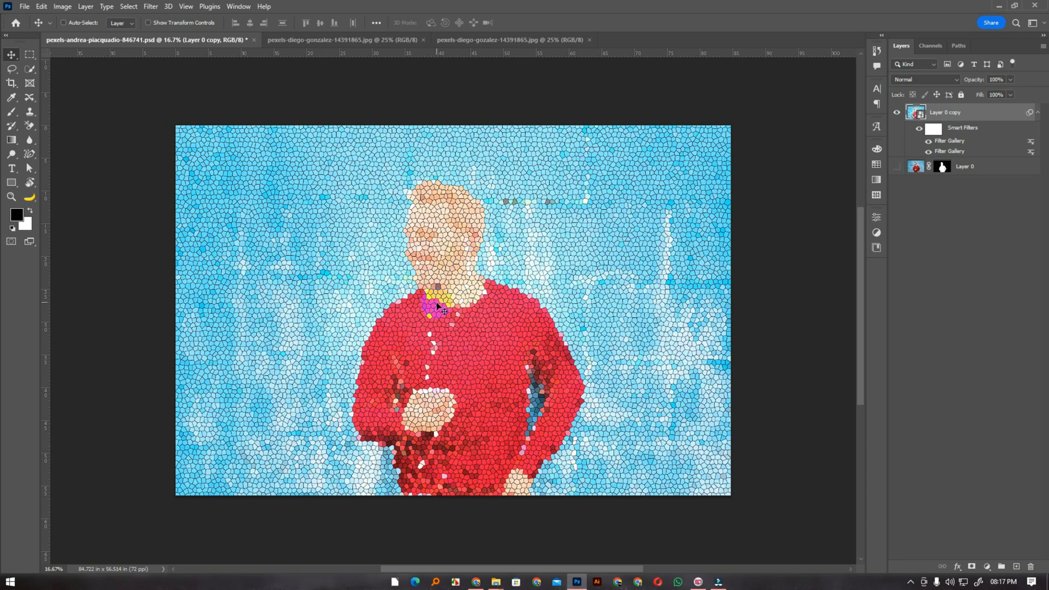
Paint over the man's face on the smart filter mask using a white brush of size 150
click(933, 128)
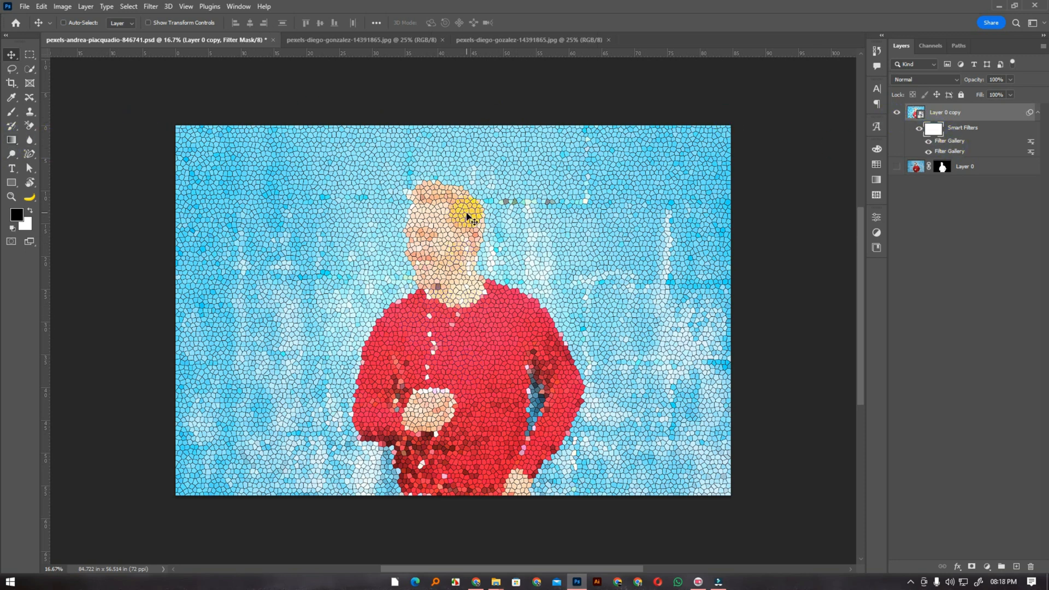
key(b)
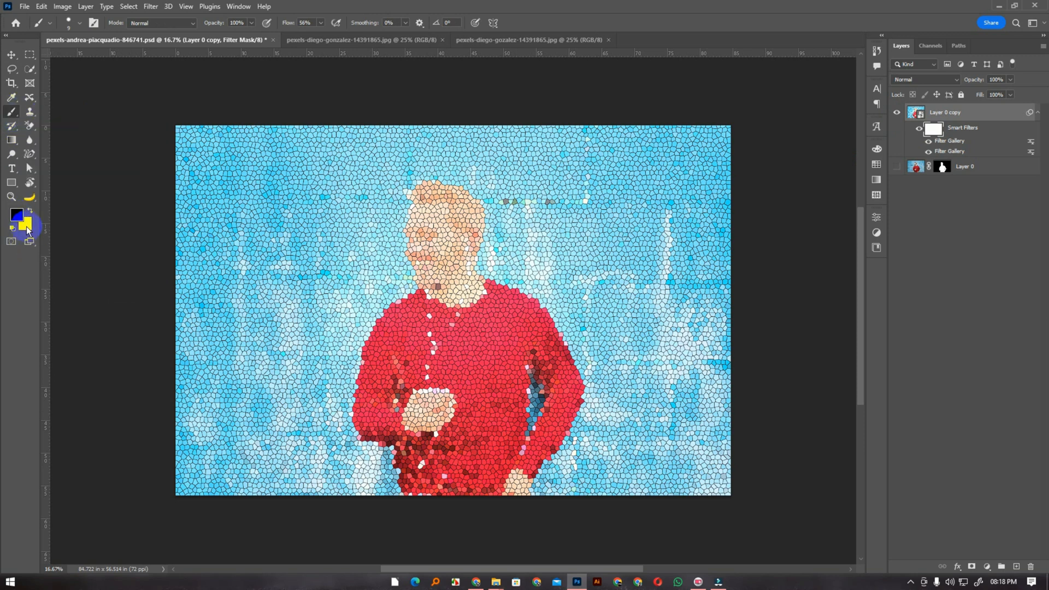
key(d)
key(x)
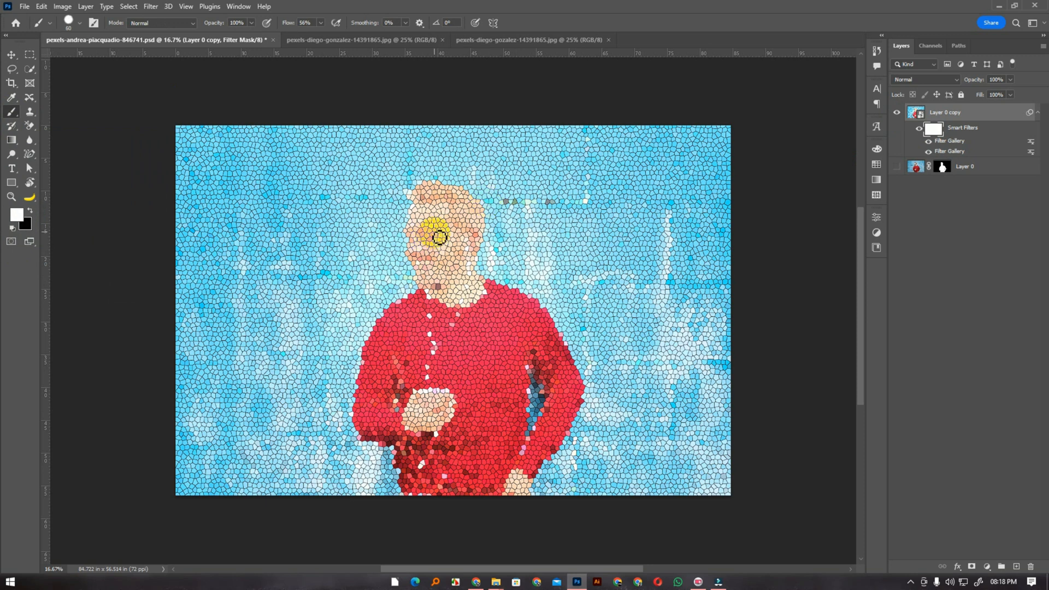
key(bracketright)
key(bracketright)
key(bracketright)
key(bracketright)
key(bracketright)
key(bracketright)
key(bracketright)
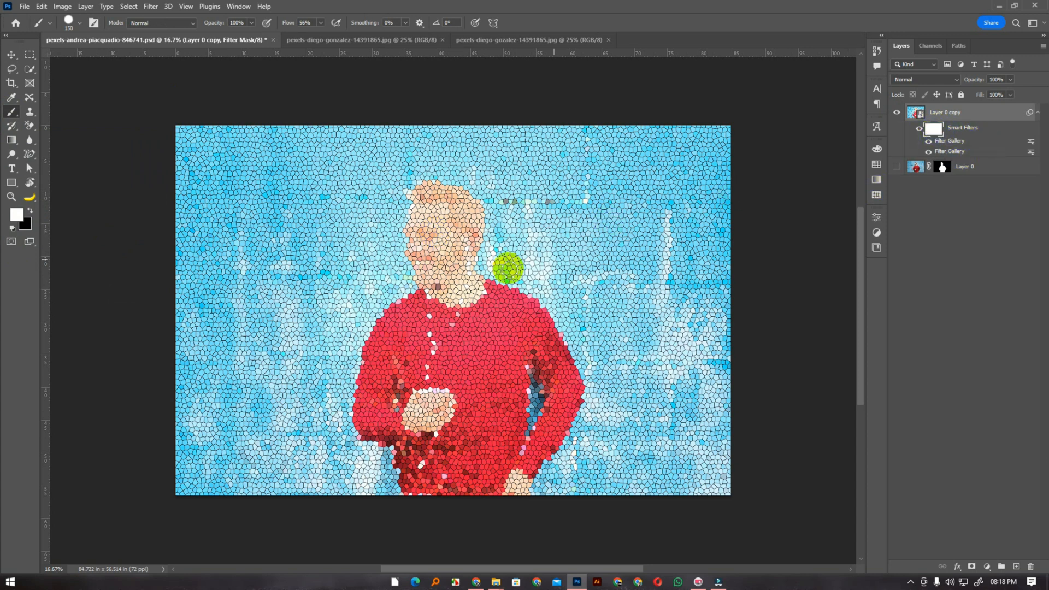
drag(432, 287, 436, 235)
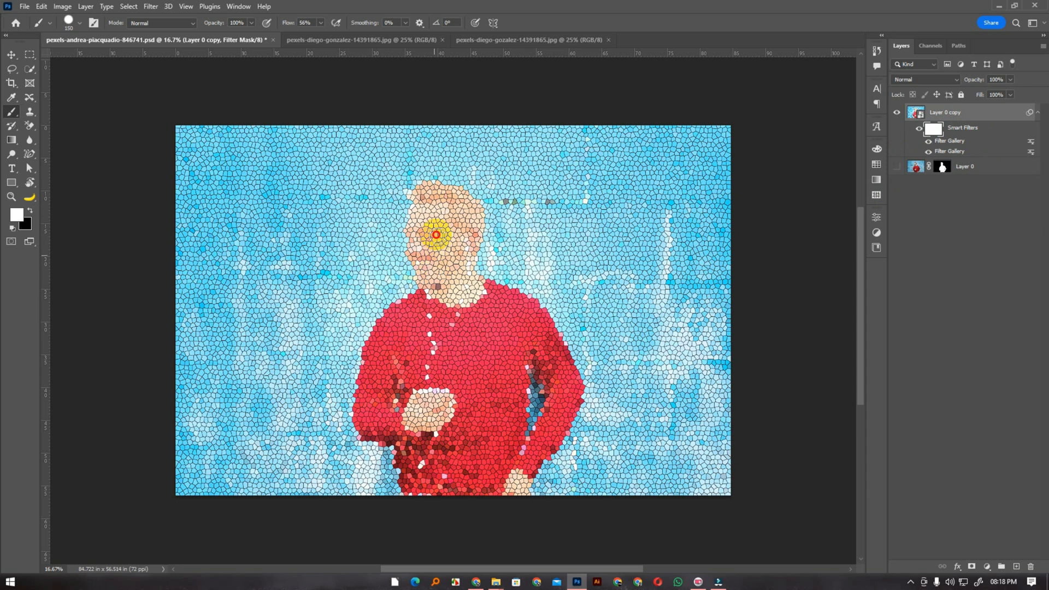
Set the brush flow to 100% and paint black over the man's face and upper chest on the smart filter mask
click(324, 25)
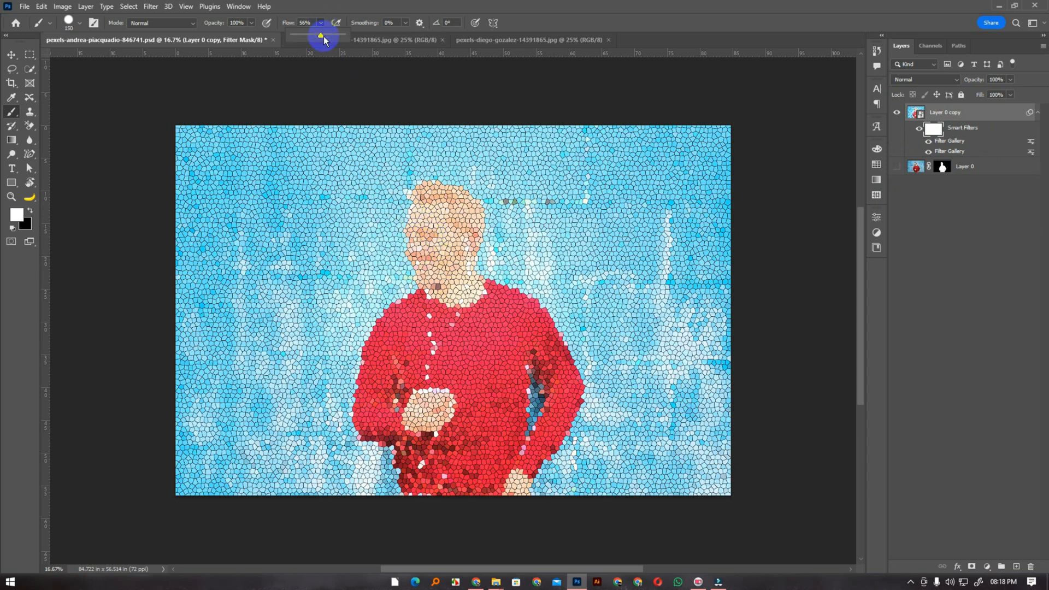
key(x)
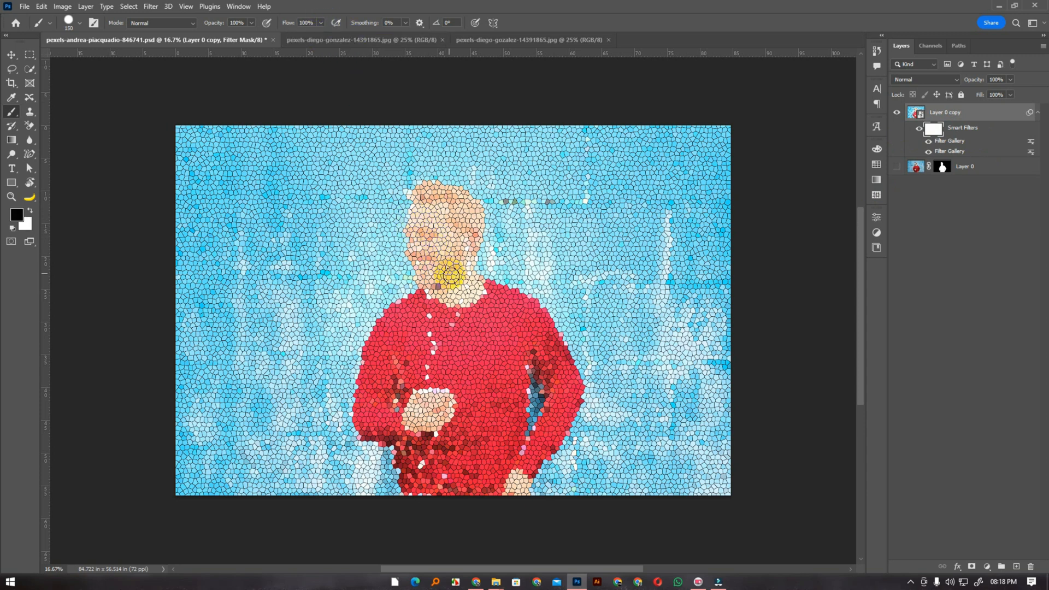
mouse_move(426, 201)
mouse_down()
mouse_move(435, 297)
mouse_move(427, 191)
mouse_move(455, 197)
mouse_move(439, 324)
mouse_move(454, 279)
mouse_move(460, 320)
mouse_move(467, 279)
mouse_move(490, 322)
mouse_move(470, 286)
mouse_move(530, 323)
mouse_move(482, 290)
mouse_move(515, 301)
mouse_move(477, 285)
mouse_move(543, 323)
mouse_up()
Choose a soft brush, enlarge it to 400, and paint black over the rest of the man on the smart filter mask
right_click(454, 315)
click(514, 446)
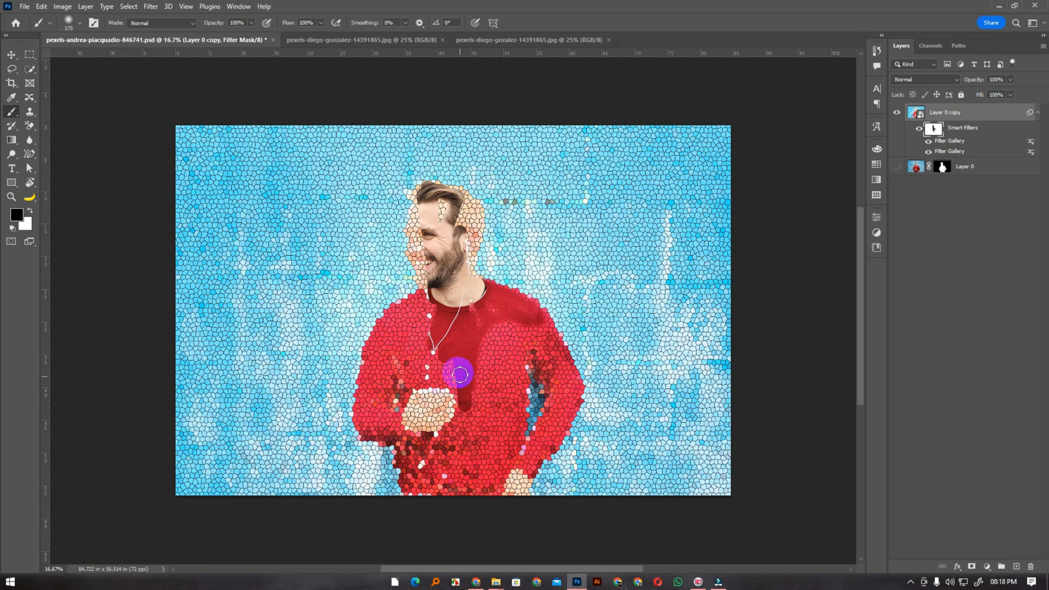
key(bracketright)
key(bracketright)
key(bracketright)
mouse_move(447, 330)
mouse_down()
mouse_move(408, 374)
mouse_move(412, 383)
mouse_move(442, 336)
mouse_move(461, 376)
mouse_move(452, 481)
mouse_move(439, 428)
mouse_move(434, 461)
mouse_move(422, 456)
mouse_move(438, 478)
mouse_move(472, 381)
mouse_move(483, 406)
mouse_move(481, 497)
mouse_move(499, 332)
mouse_move(481, 402)
mouse_move(494, 353)
mouse_move(519, 329)
mouse_move(543, 346)
mouse_move(471, 301)
mouse_move(436, 211)
mouse_move(427, 264)
mouse_move(423, 198)
mouse_move(457, 208)
mouse_move(459, 241)
mouse_move(468, 219)
mouse_up()
key(bracketleft)
key(bracketleft)
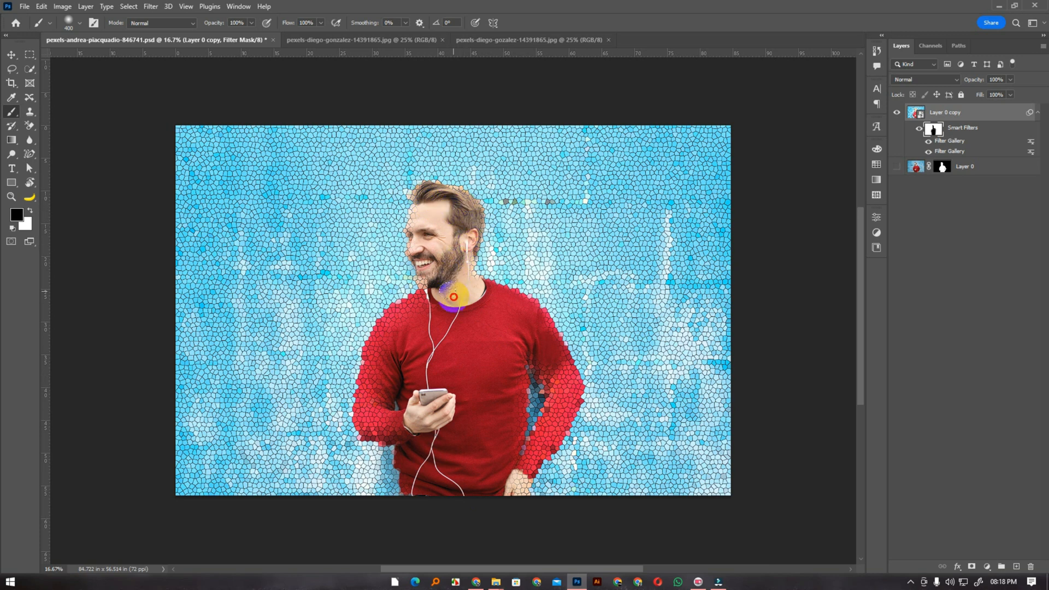
mouse_move(449, 294)
mouse_down()
mouse_move(412, 333)
mouse_move(375, 410)
mouse_move(416, 308)
mouse_move(375, 363)
mouse_move(378, 425)
mouse_move(422, 431)
mouse_move(526, 345)
mouse_move(551, 372)
mouse_move(557, 403)
mouse_move(508, 492)
mouse_move(493, 426)
mouse_move(507, 439)
mouse_move(504, 404)
mouse_move(439, 491)
mouse_move(420, 436)
mouse_move(465, 379)
mouse_up()
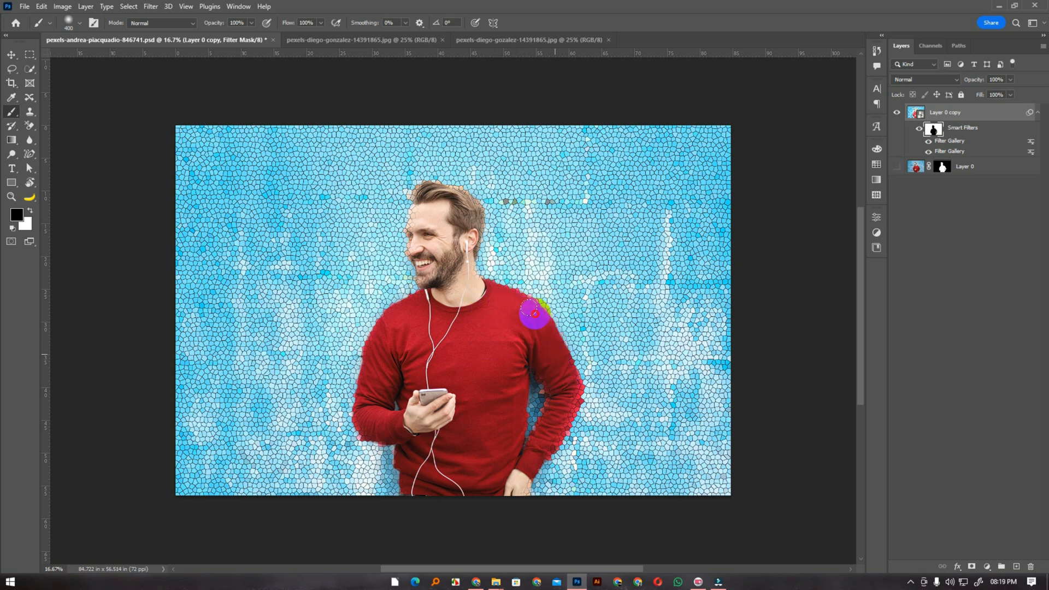
mouse_move(560, 404)
mouse_down()
mouse_move(544, 441)
mouse_move(567, 396)
mouse_move(551, 431)
mouse_move(558, 410)
mouse_up()
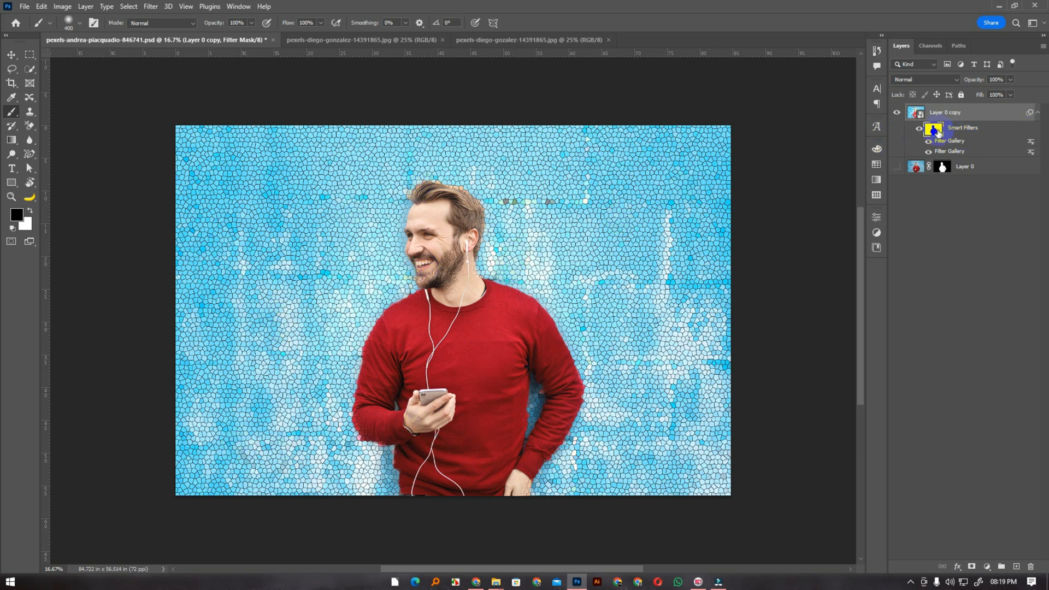
Fill the smart filter mask with white and load the Foreground to Background preset for the Gradient tool
key(ctrl+BackSpace)
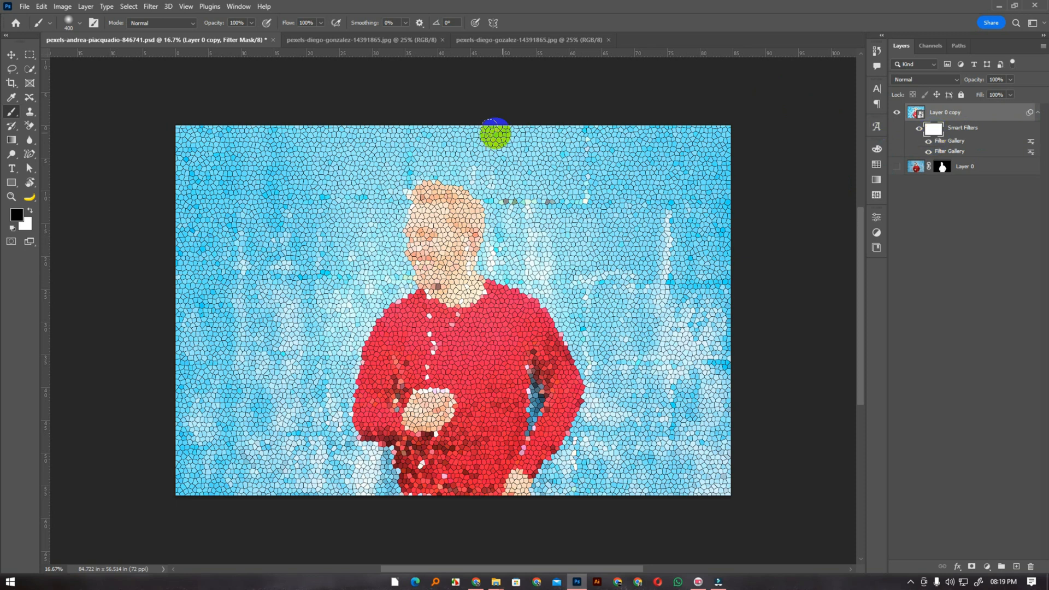
click(11, 143)
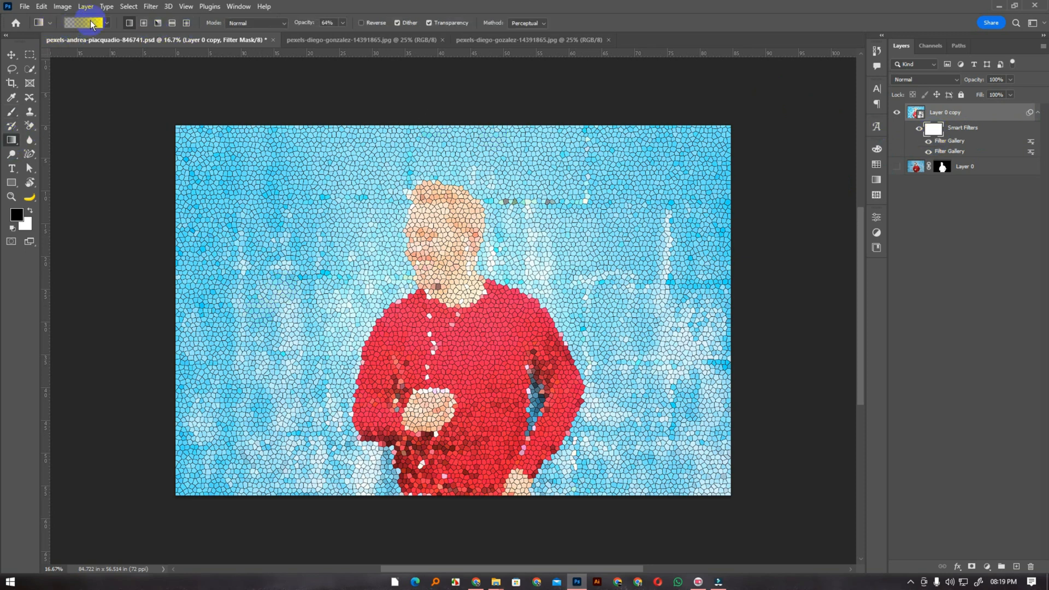
click(92, 24)
click(474, 249)
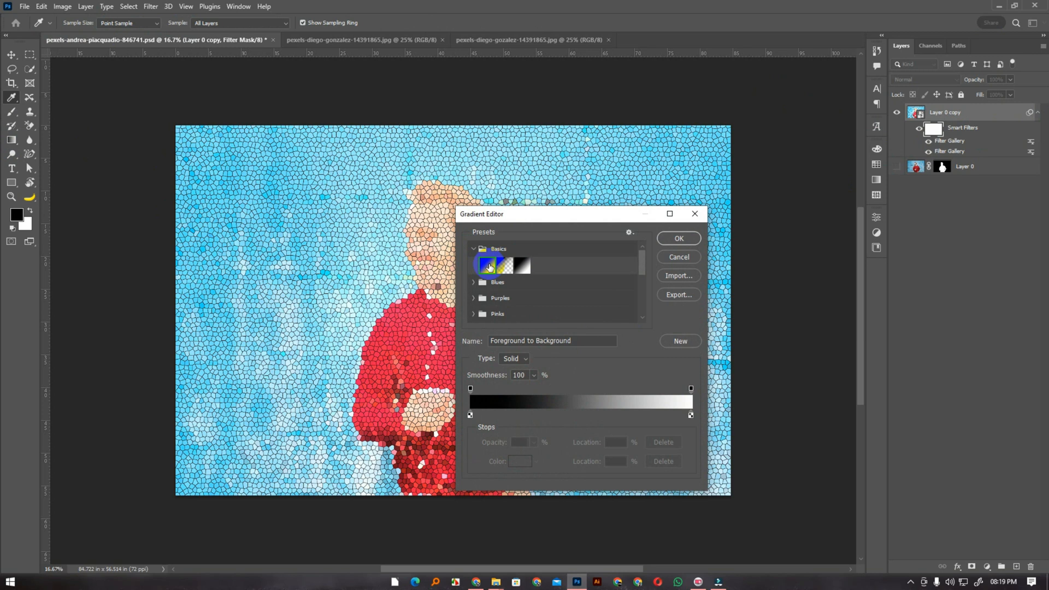
click(504, 267)
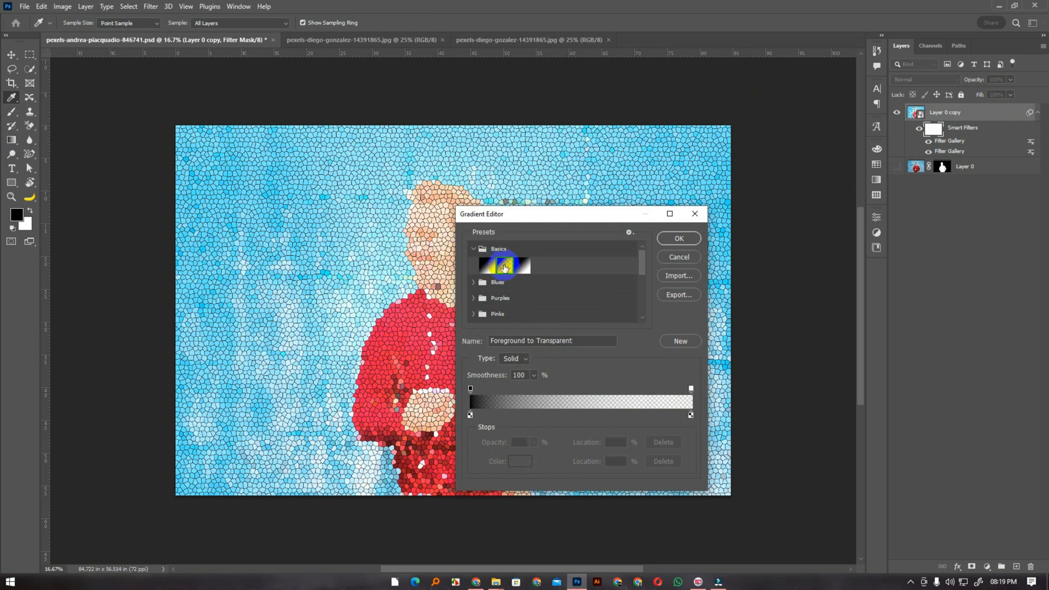
click(488, 265)
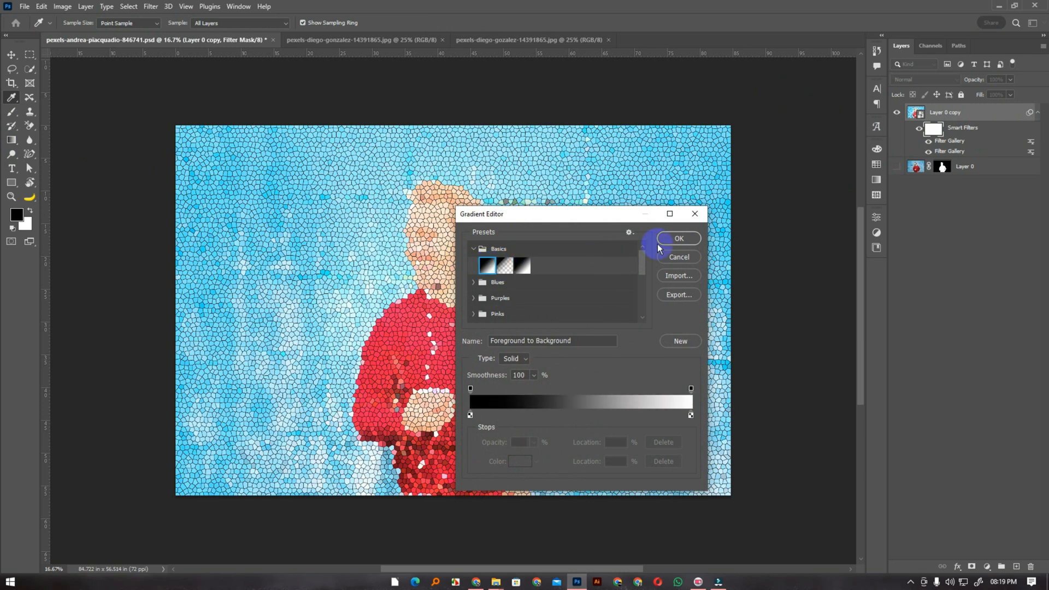
click(676, 239)
click(87, 23)
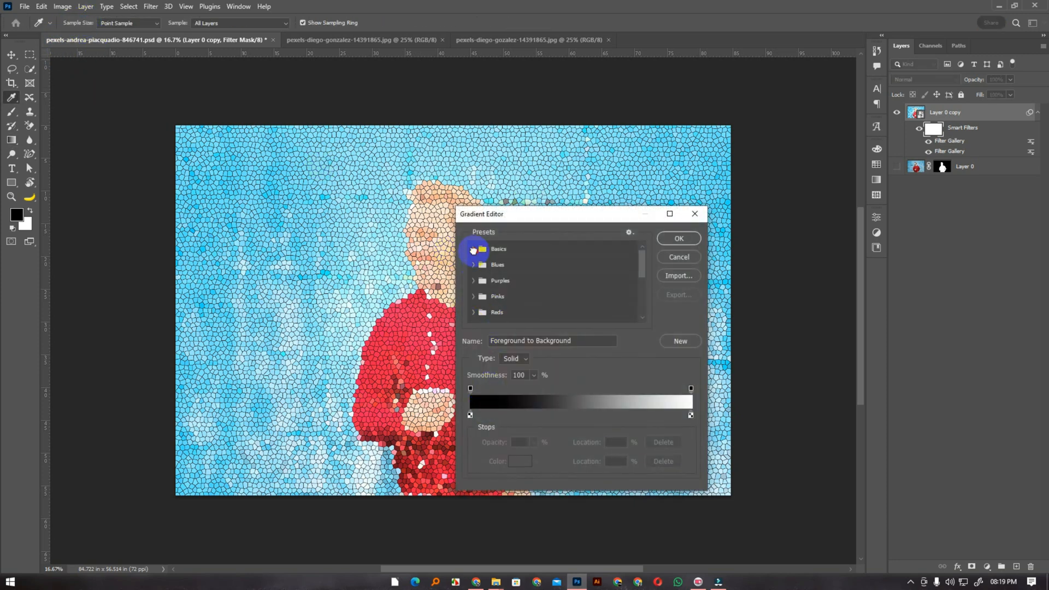
click(474, 250)
click(679, 239)
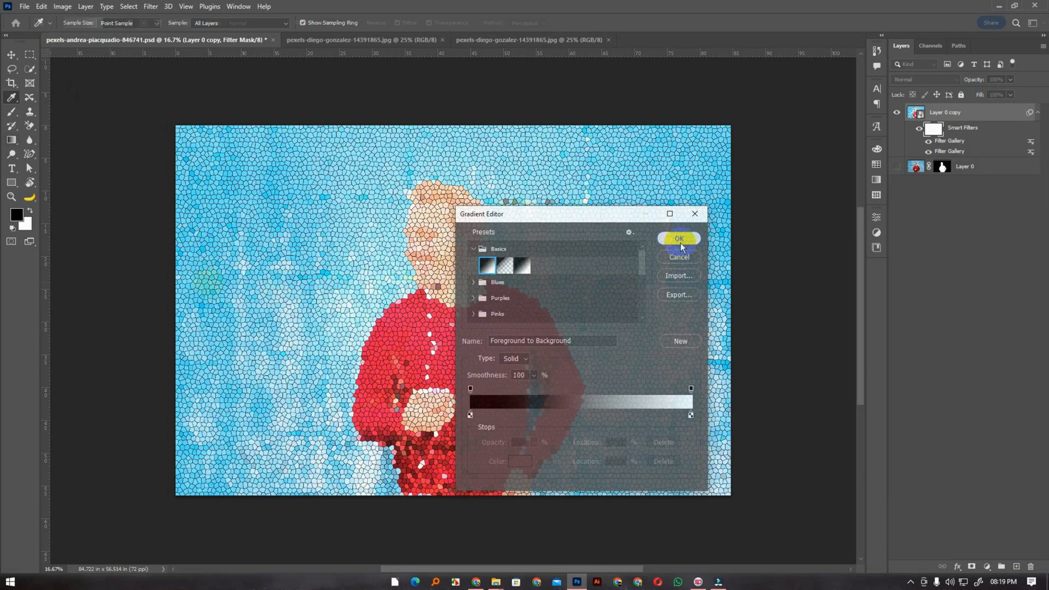
Examine the gradient's end stops, set the white color stop's location to 99%, and accept the gradient
click(72, 25)
click(691, 389)
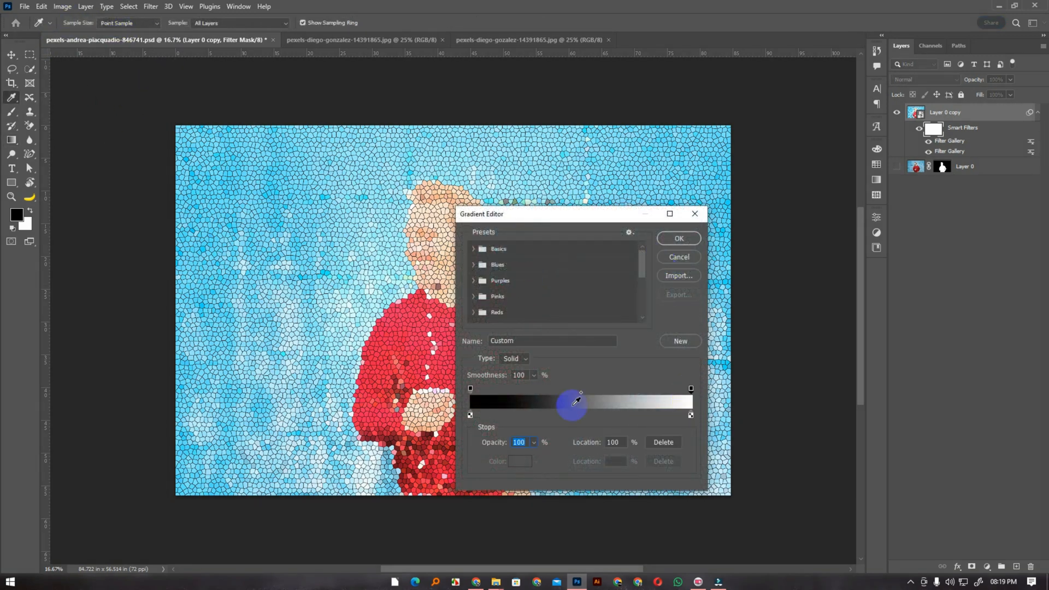
click(691, 415)
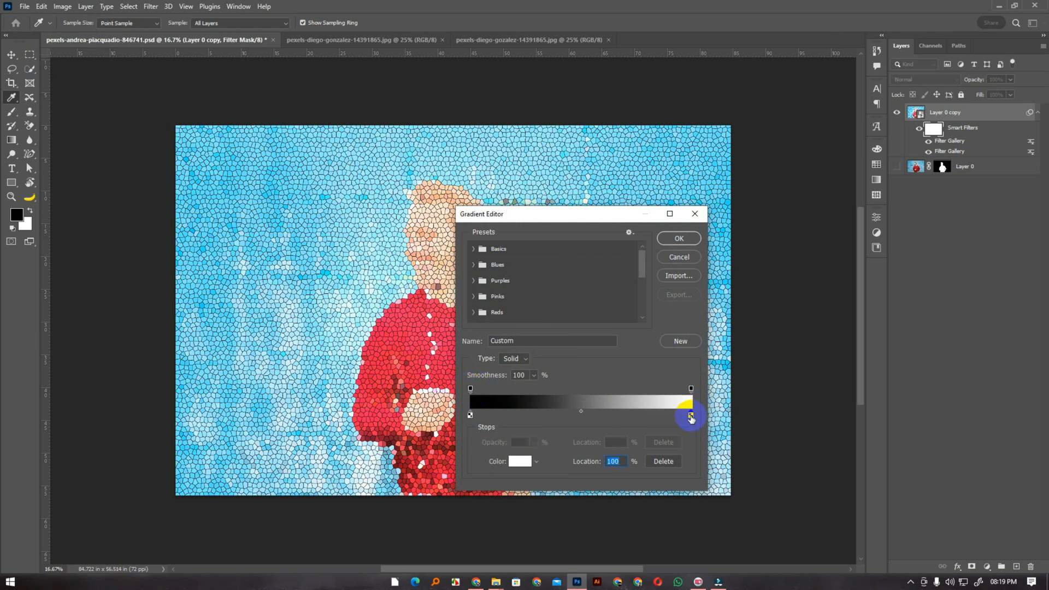
click(691, 416)
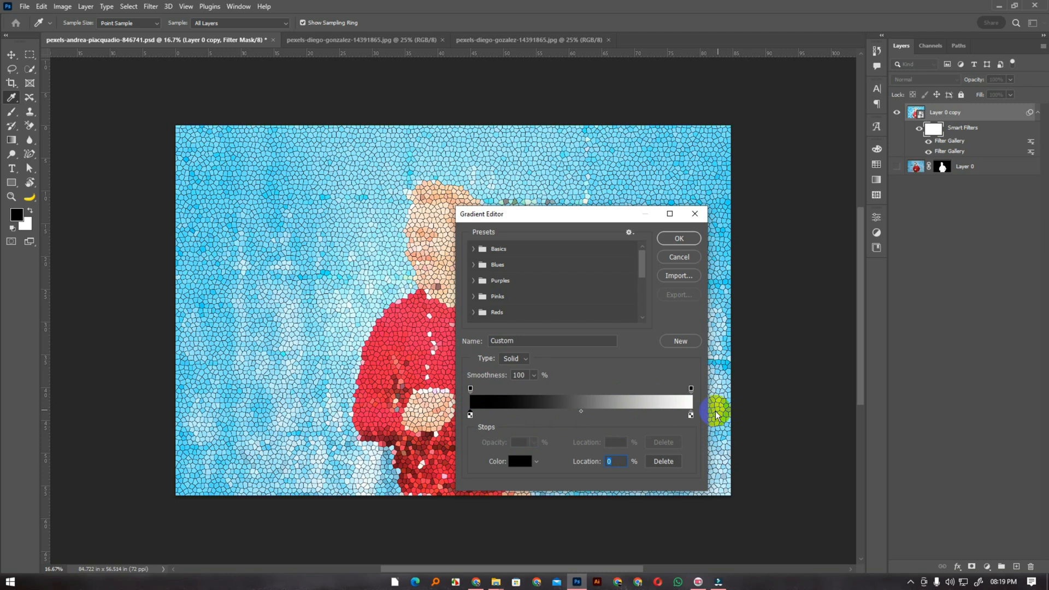
click(693, 240)
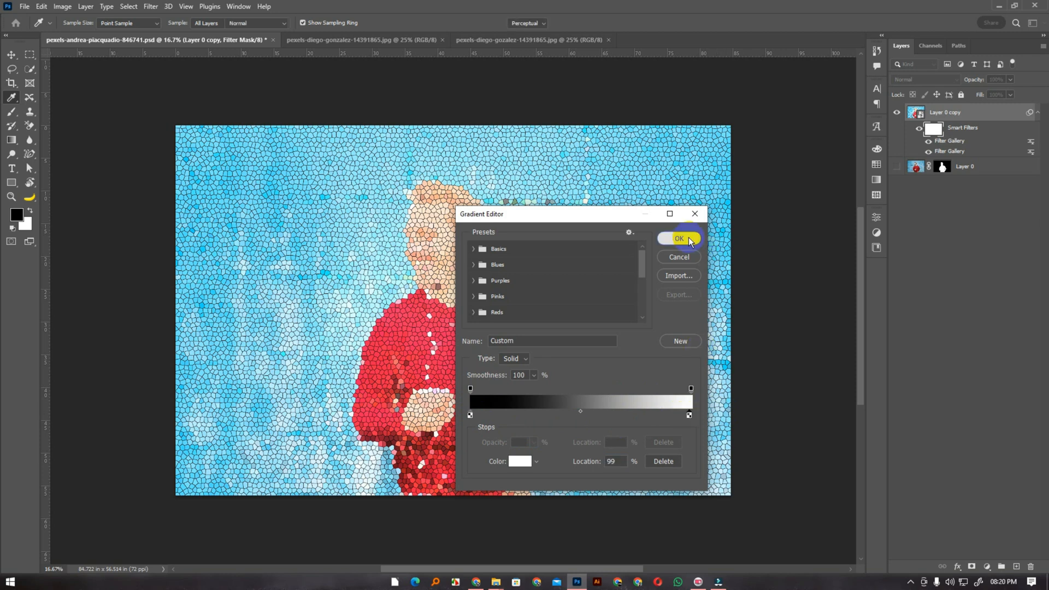
Set the Gradient tool's opacity to 100% for use on the smart filter mask
click(342, 23)
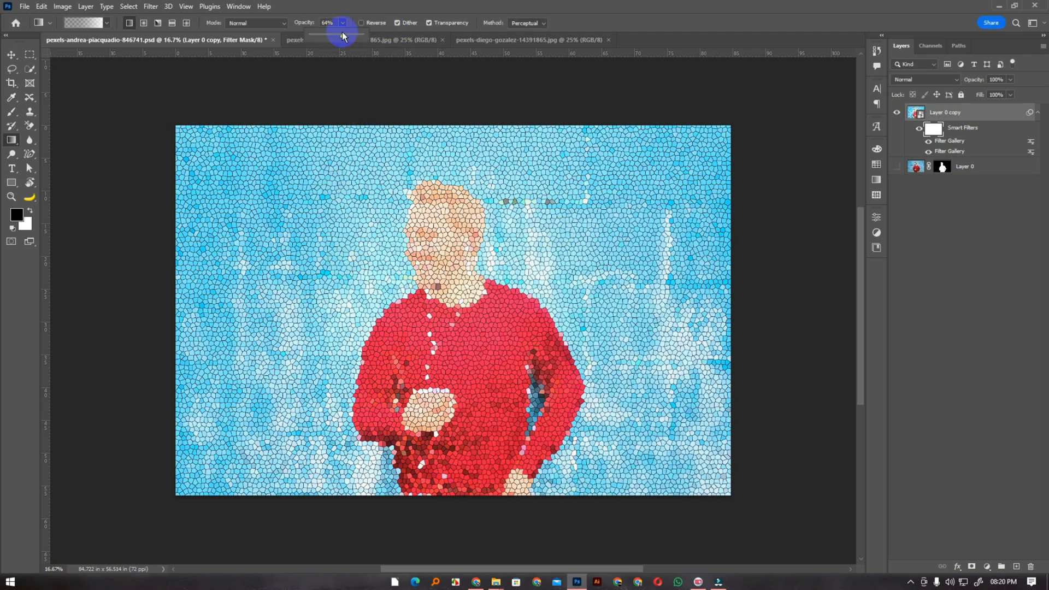
drag(355, 36, 362, 14)
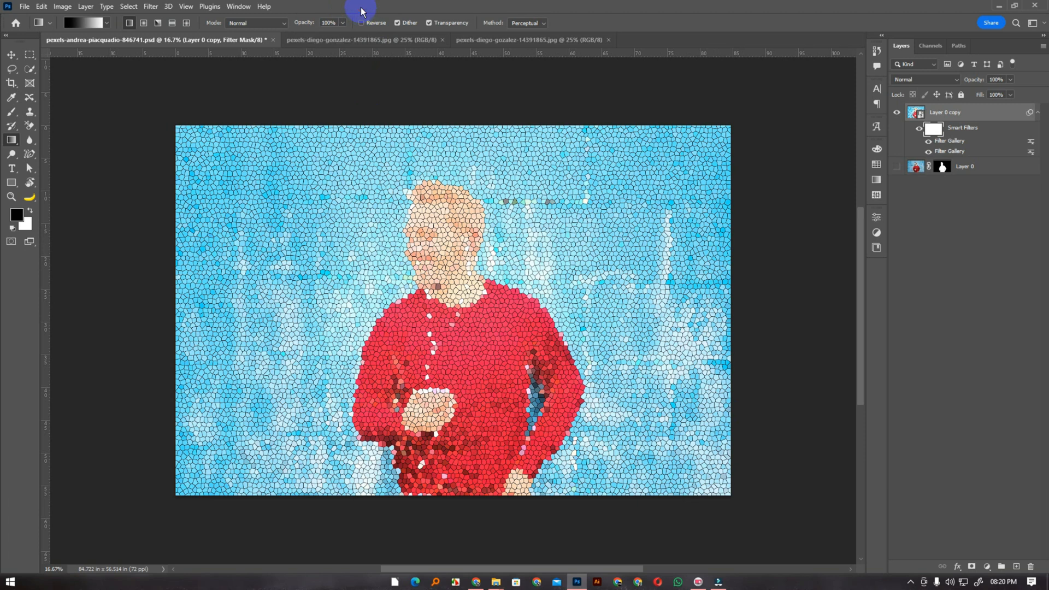
click(921, 140)
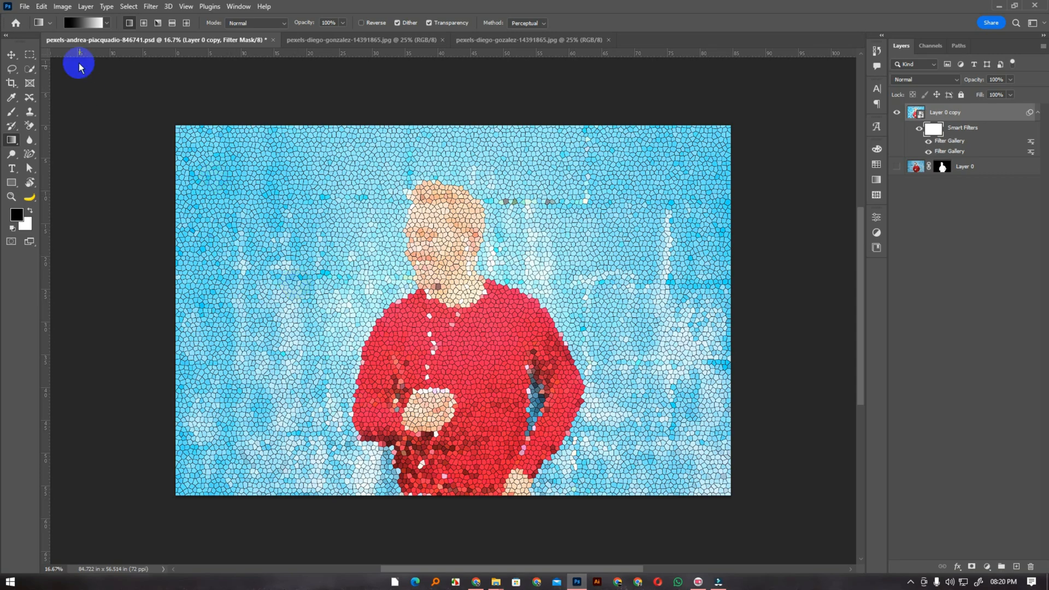
key(Print)
drag(31, 0, 972, 544)
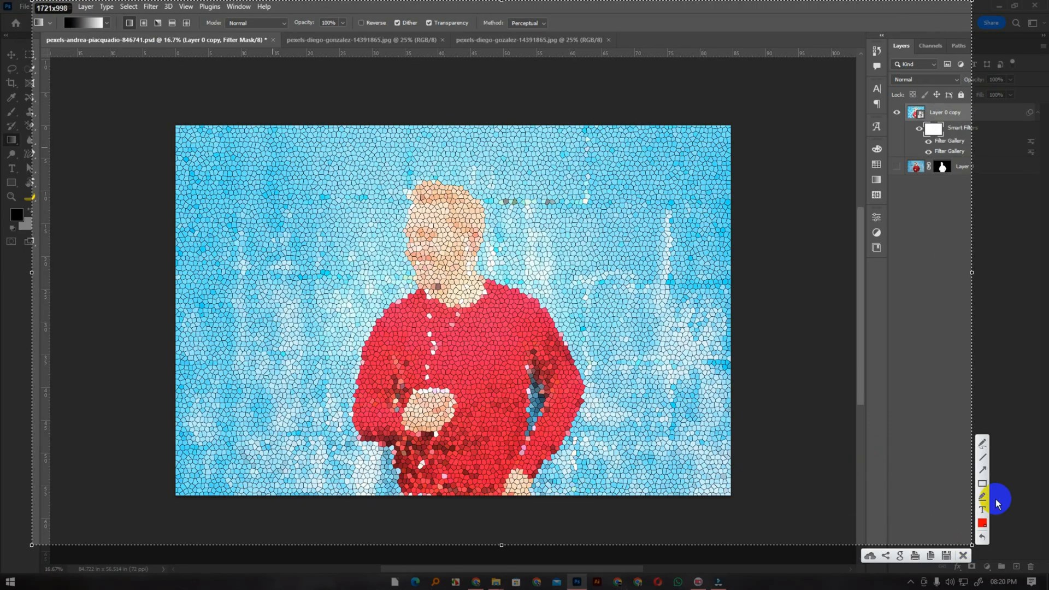
drag(834, 451, 929, 141)
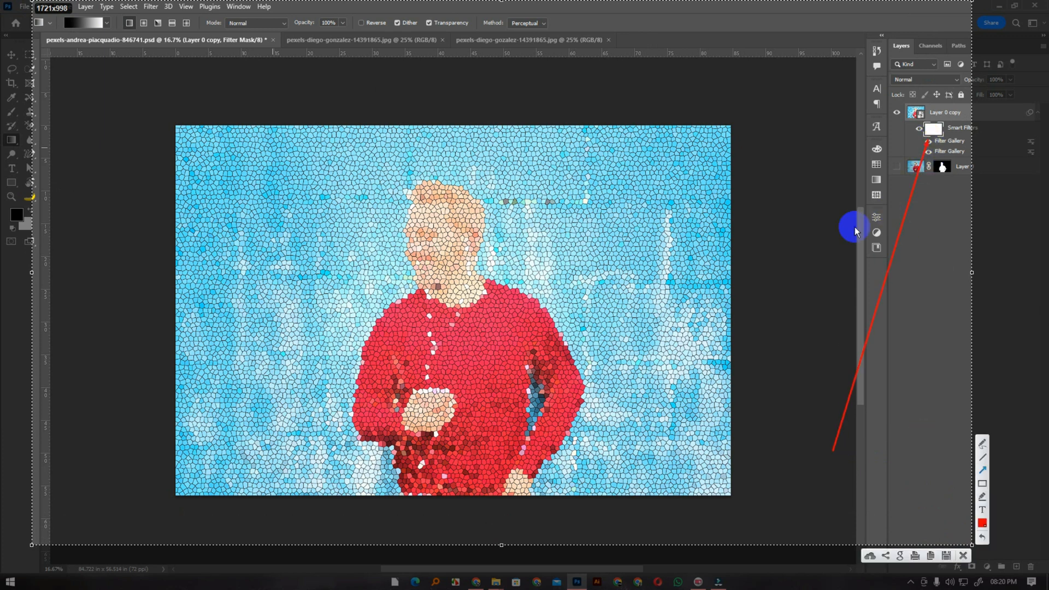
mouse_move(91, 259)
mouse_down()
mouse_move(33, 173)
mouse_move(81, 198)
mouse_up()
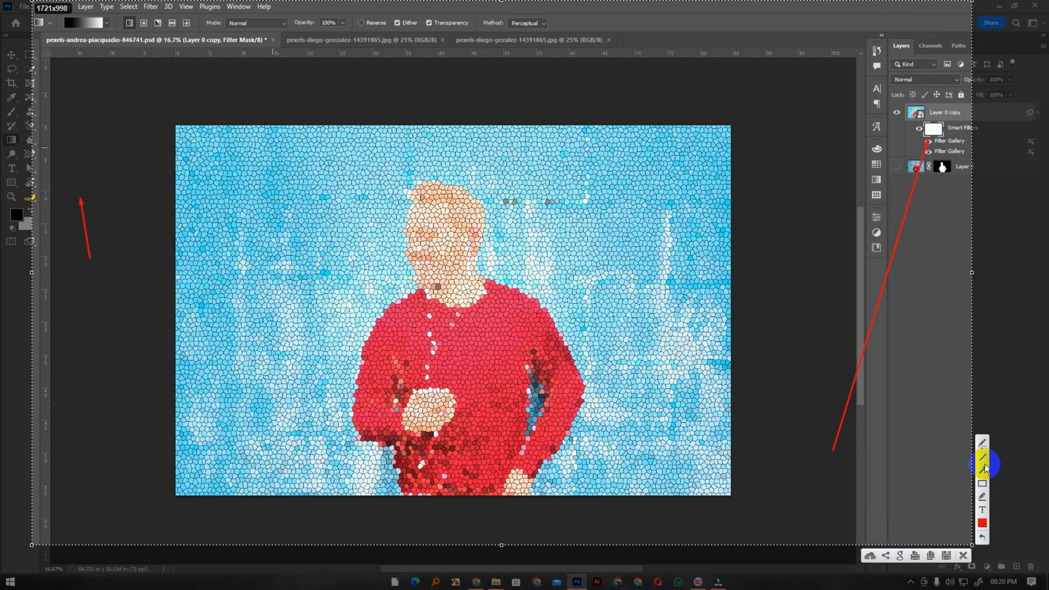
click(961, 556)
Start a screenshot capture across the window's full width and draw red arrows to the smart filter mask and the Gradient tool
key(Print)
mouse_move(3, 3)
mouse_down()
mouse_move(1044, 383)
mouse_move(1046, 432)
mouse_up()
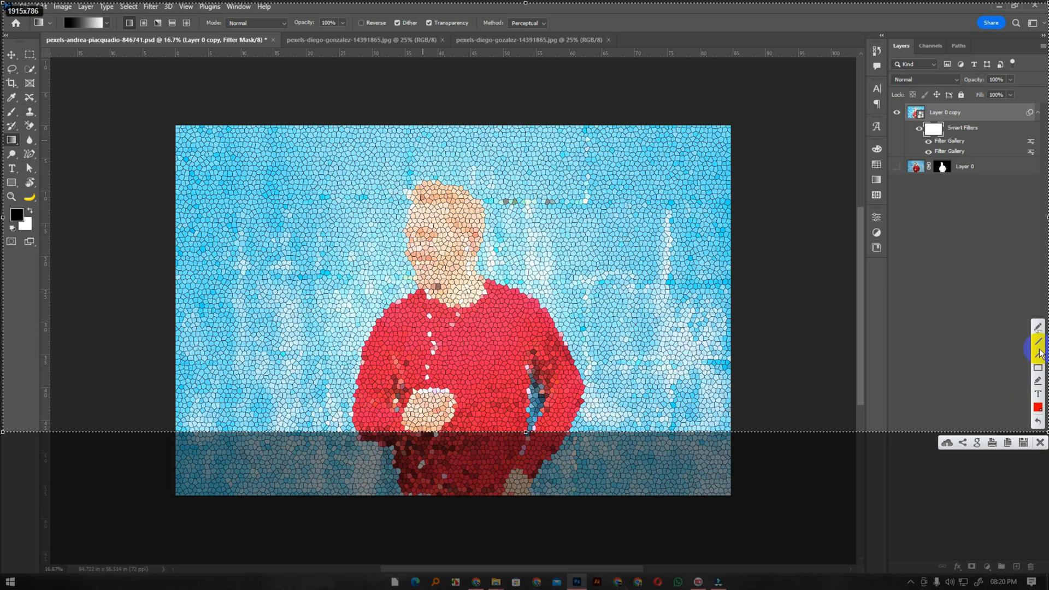
drag(767, 377, 927, 143)
mouse_move(221, 362)
mouse_down()
mouse_move(94, 219)
mouse_move(18, 154)
mouse_up()
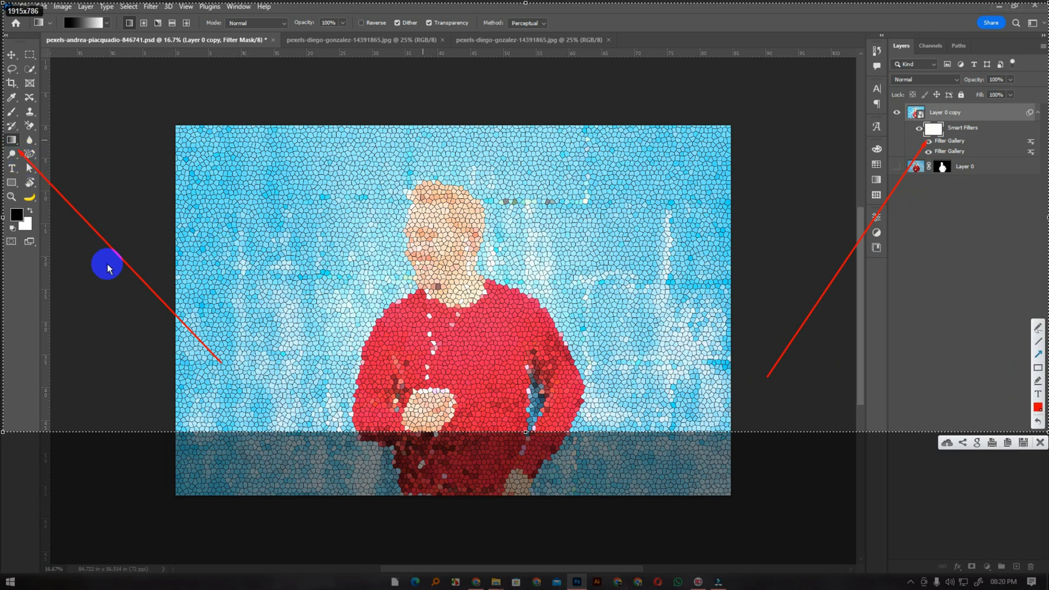
Add red arrows to the gradient preview, blend mode and opacity settings, plus one at each end of the gradient preview
drag(98, 164, 83, 36)
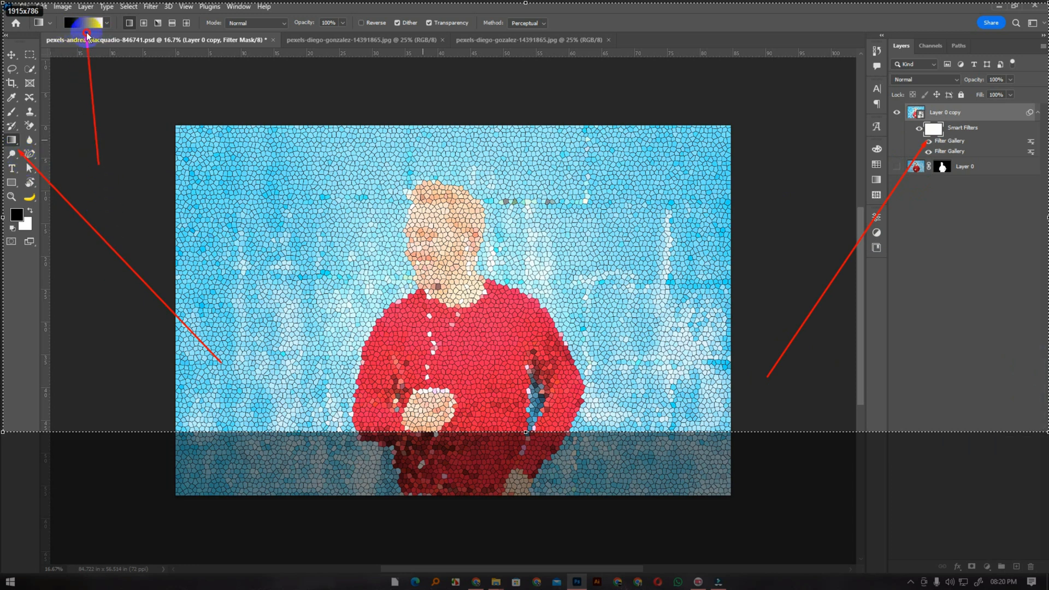
drag(203, 203, 244, 42)
drag(292, 162, 333, 34)
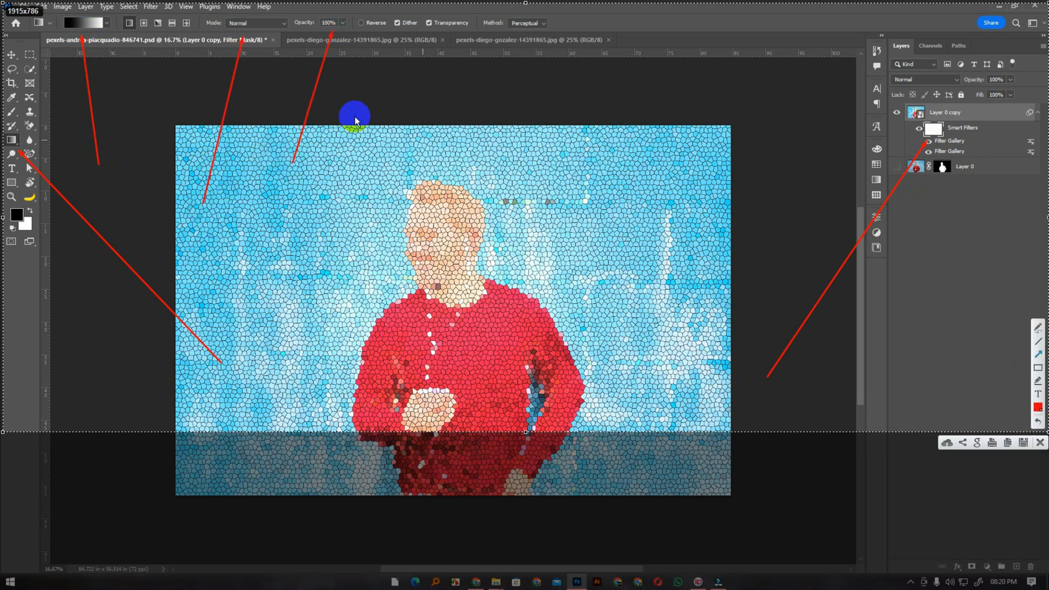
drag(60, 84, 65, 49)
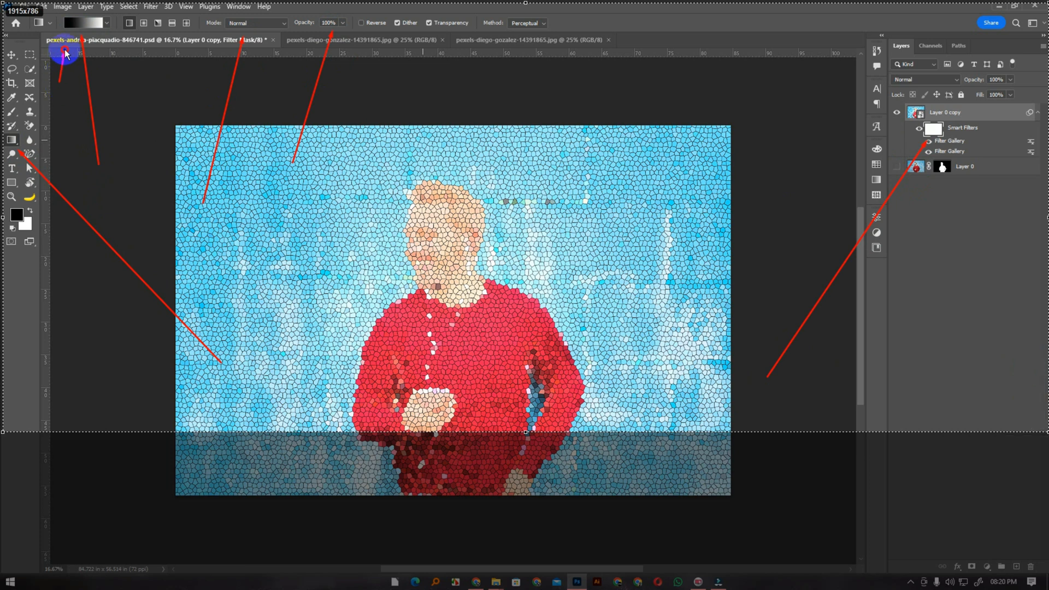
drag(115, 76, 103, 31)
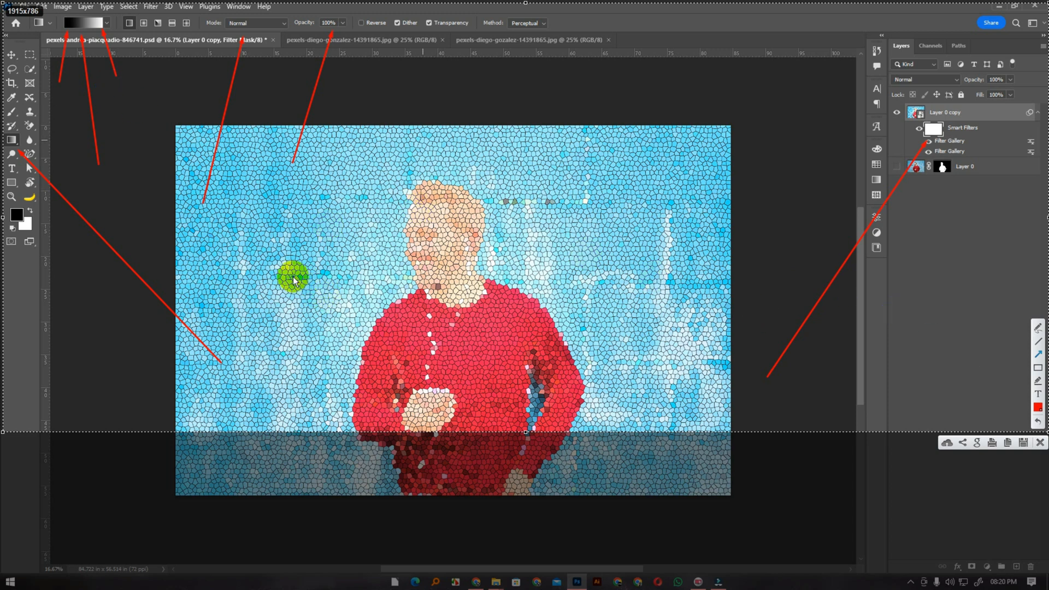
Mark a yellow spot on the blue wall beside the man with the marker, and put a black dot in its center
click(1038, 382)
drag(289, 265, 291, 277)
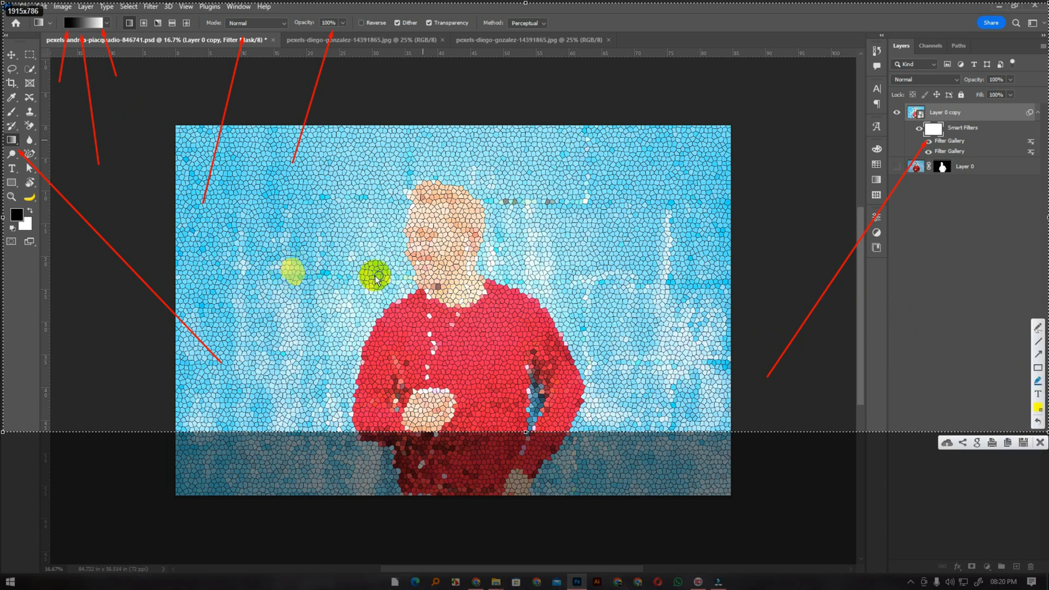
click(1034, 392)
click(935, 345)
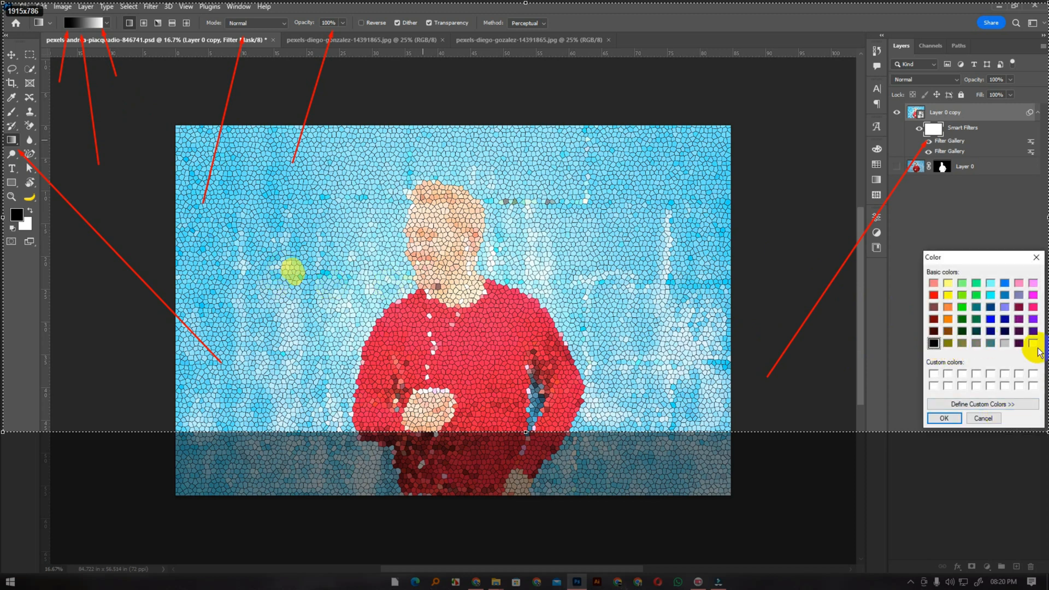
click(941, 419)
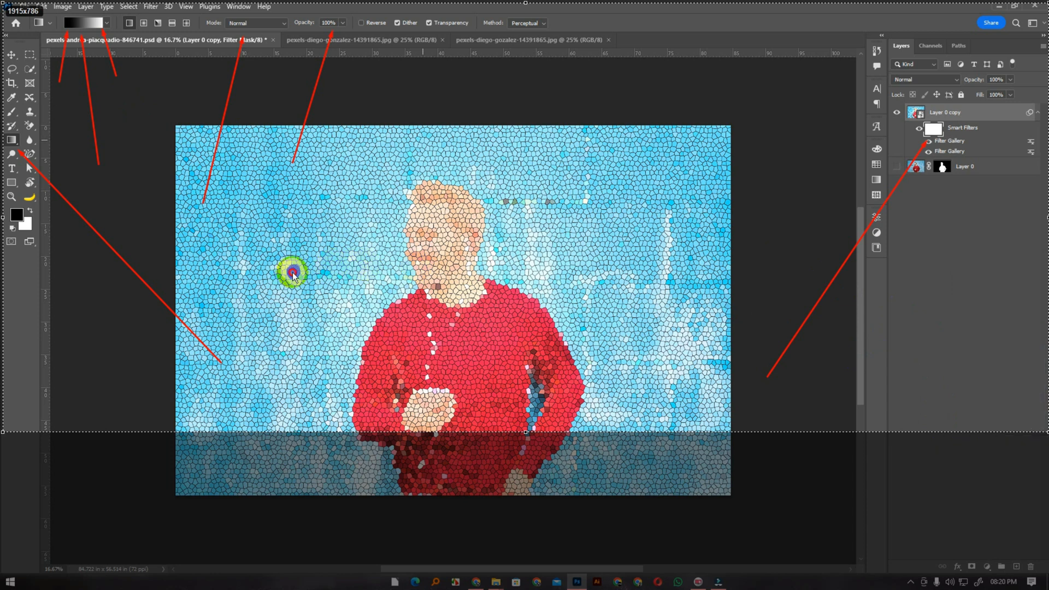
drag(293, 273, 301, 278)
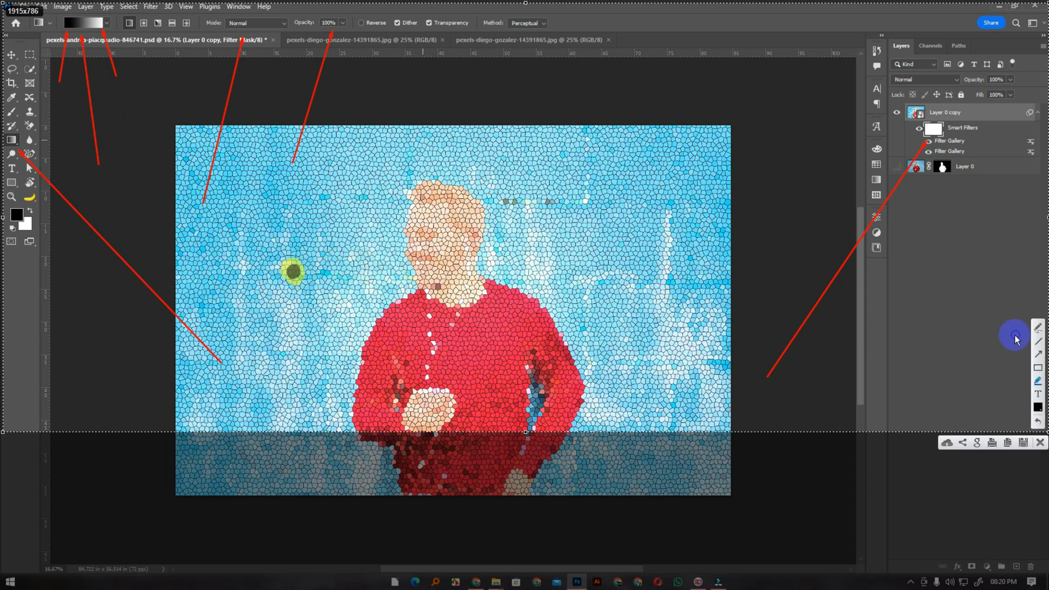
Draw a horizontal red arrow from the black dot across the man to the right wall and put a white spot at its tip
click(1038, 354)
drag(311, 272, 614, 272)
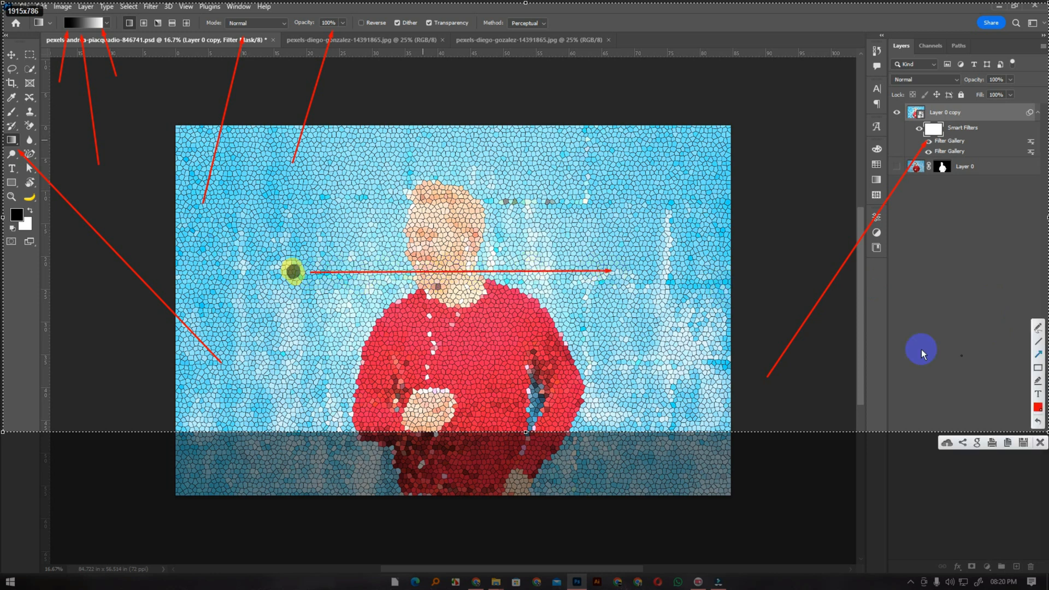
click(1038, 406)
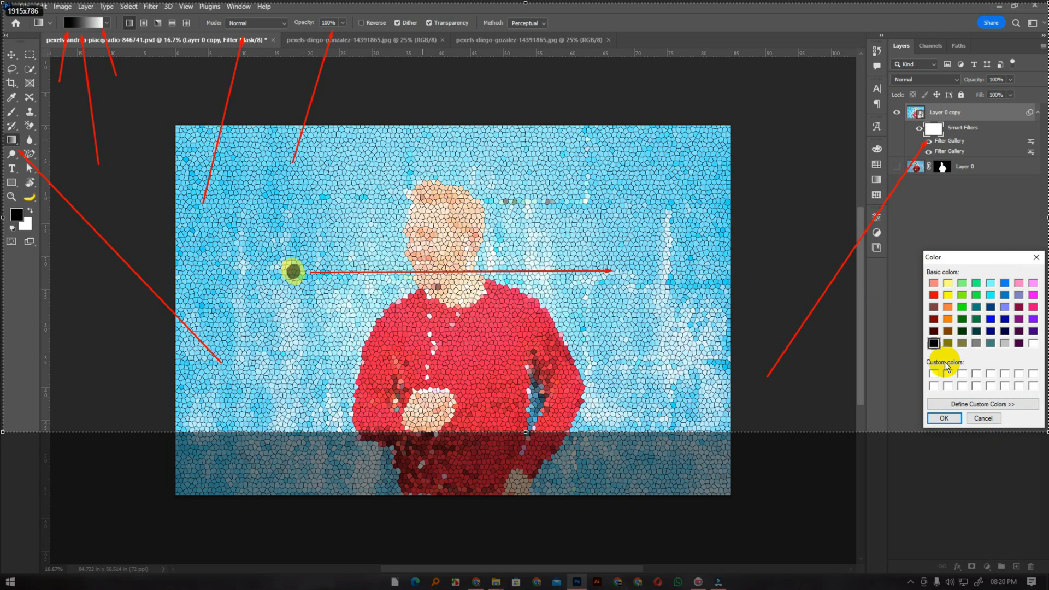
click(1031, 345)
click(944, 418)
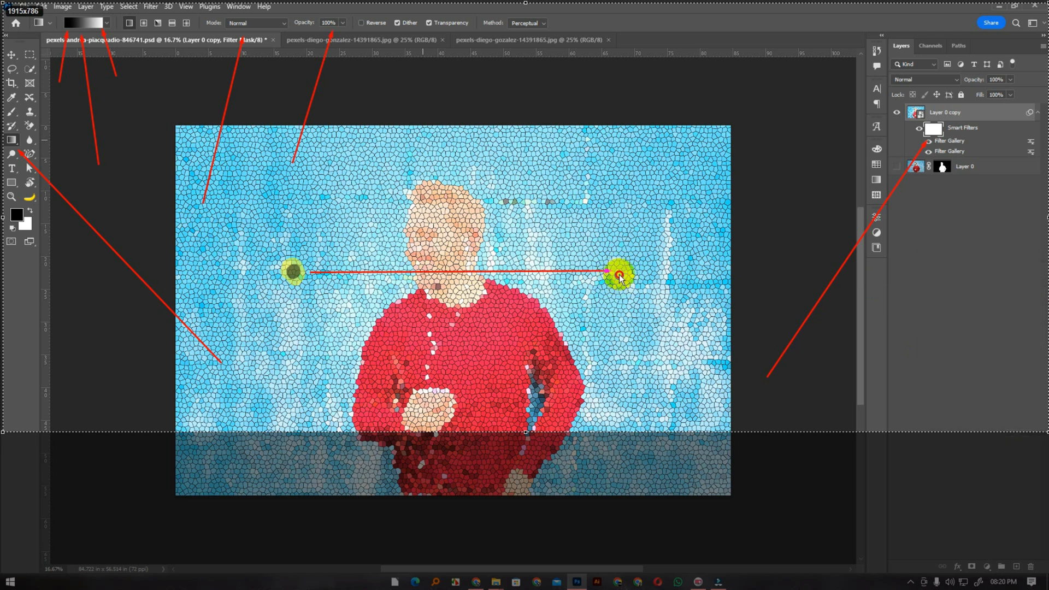
drag(619, 274, 619, 274)
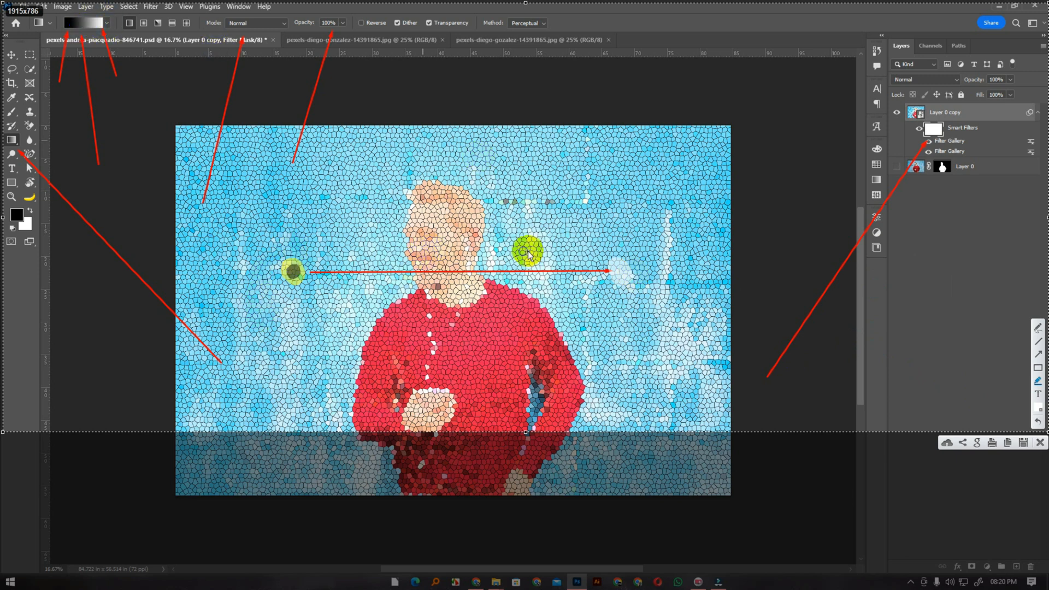
Mark a black stroke and a white stroke end to end above the horizontal arrow, and close the screenshot capture
click(1038, 409)
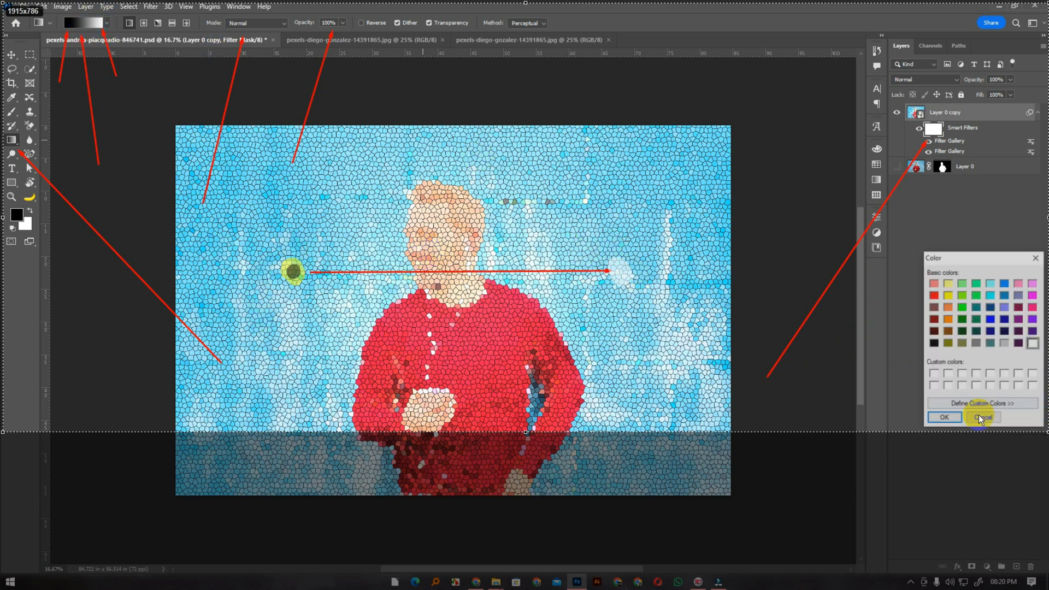
click(945, 418)
drag(286, 238, 465, 239)
click(1038, 407)
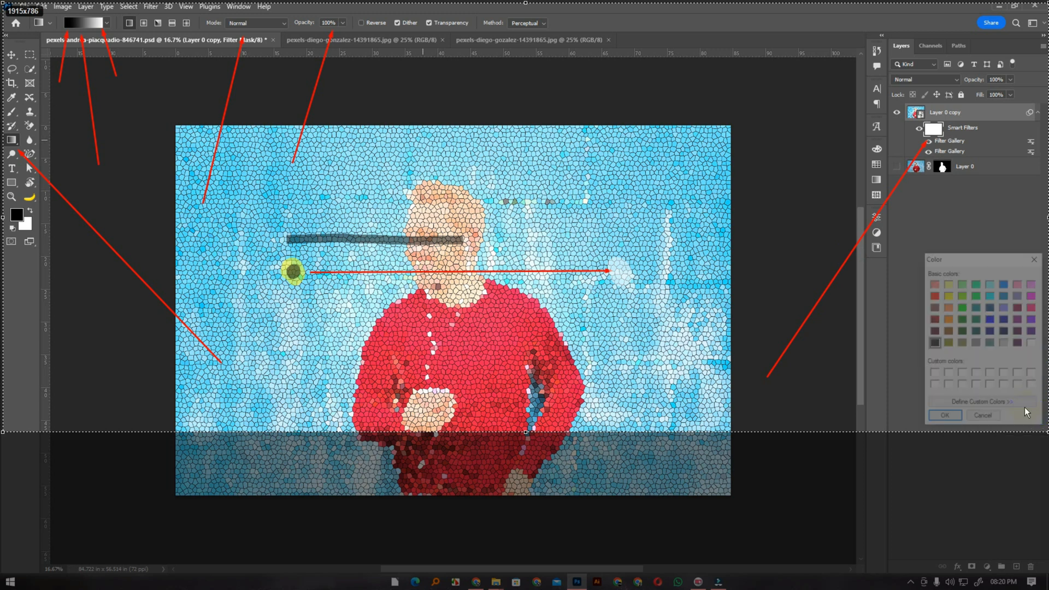
click(1033, 343)
click(954, 418)
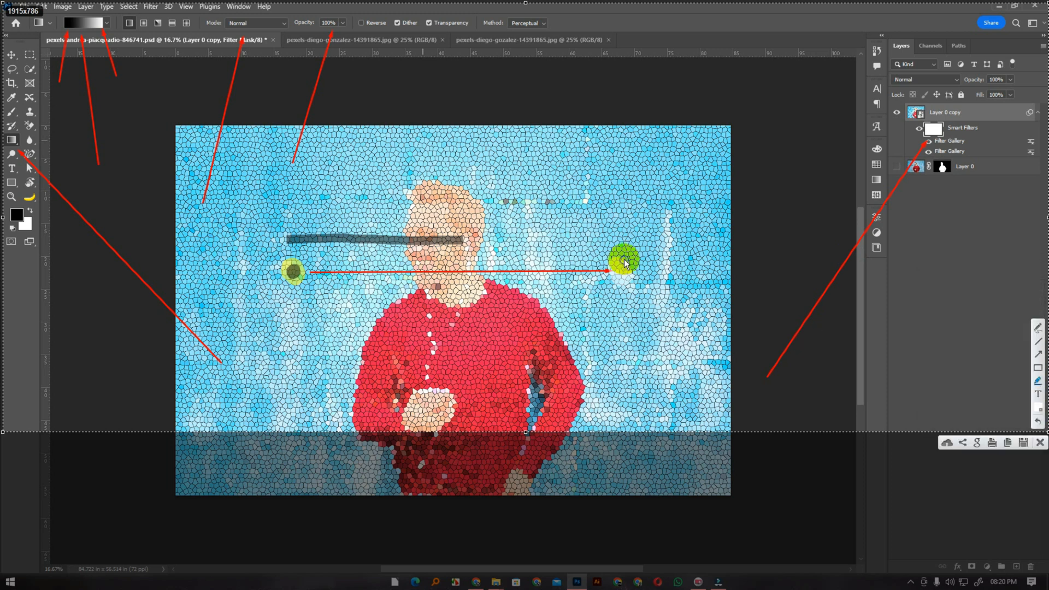
drag(607, 230, 464, 231)
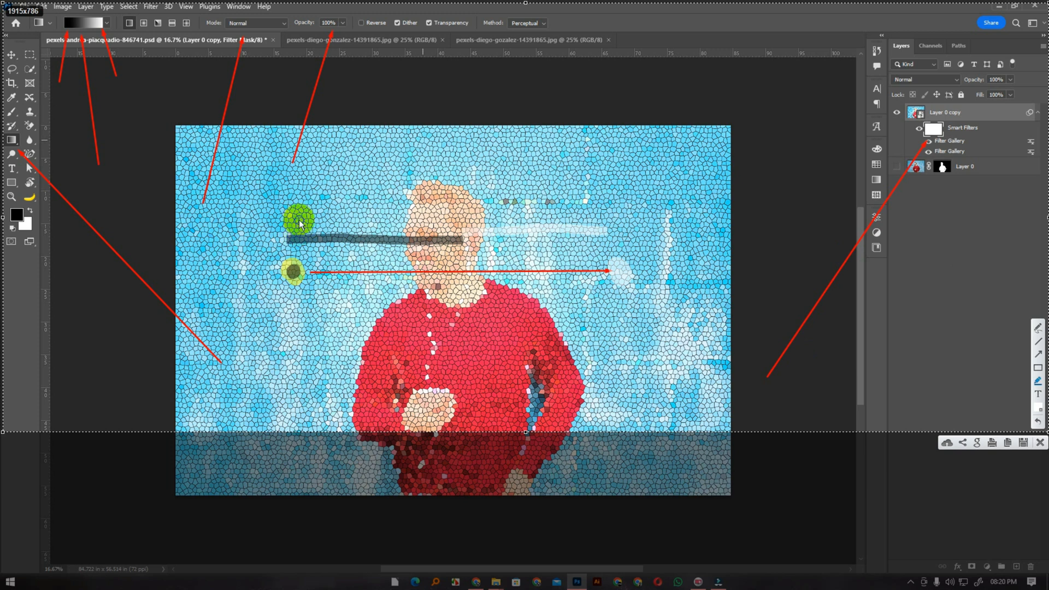
click(1039, 442)
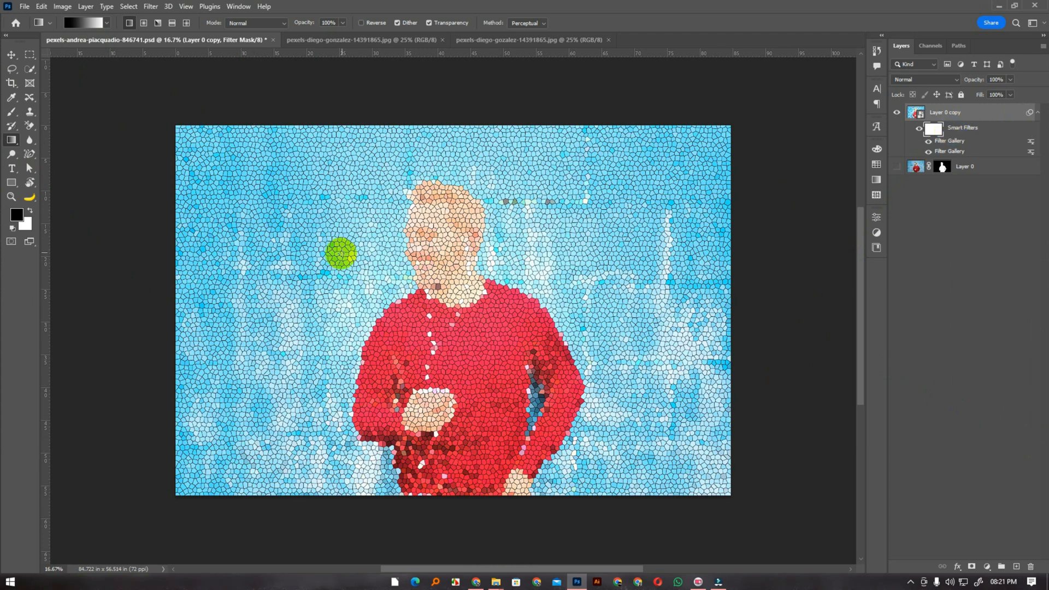
Draw black-to-white gradients across the smart filter mask, starting with a horizontal left-to-right one and trying several diagonal directions
drag(276, 270, 622, 271)
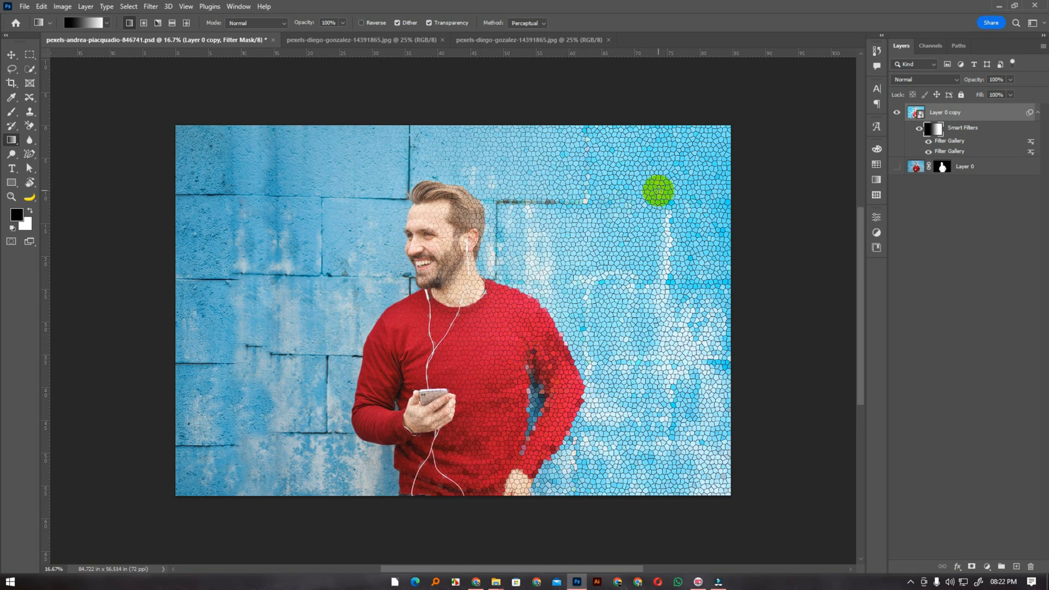
drag(480, 293, 352, 367)
drag(572, 359, 402, 226)
drag(222, 458, 346, 377)
drag(263, 407, 678, 176)
drag(678, 175, 522, 277)
drag(342, 375, 247, 421)
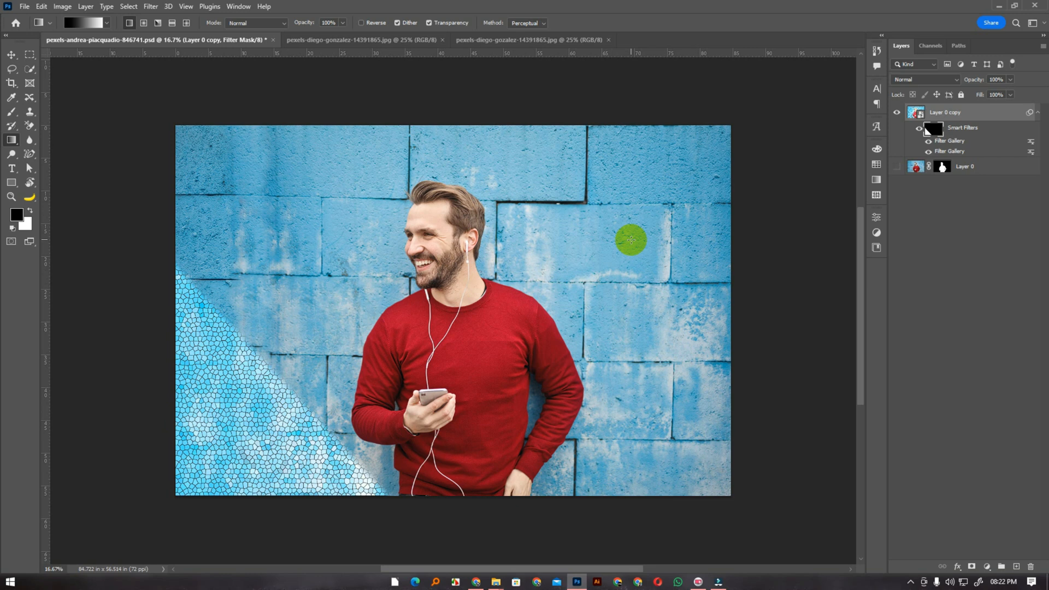
Fill the whole smart filter mask with the white background color
key(v)
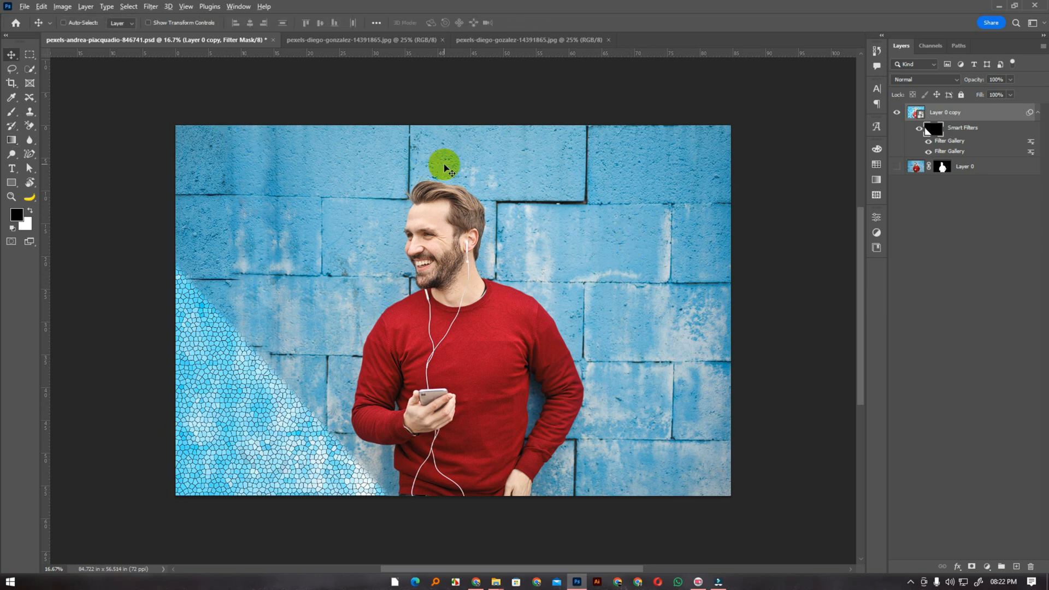
key(alt+BackSpace)
key(ctrl+BackSpace)
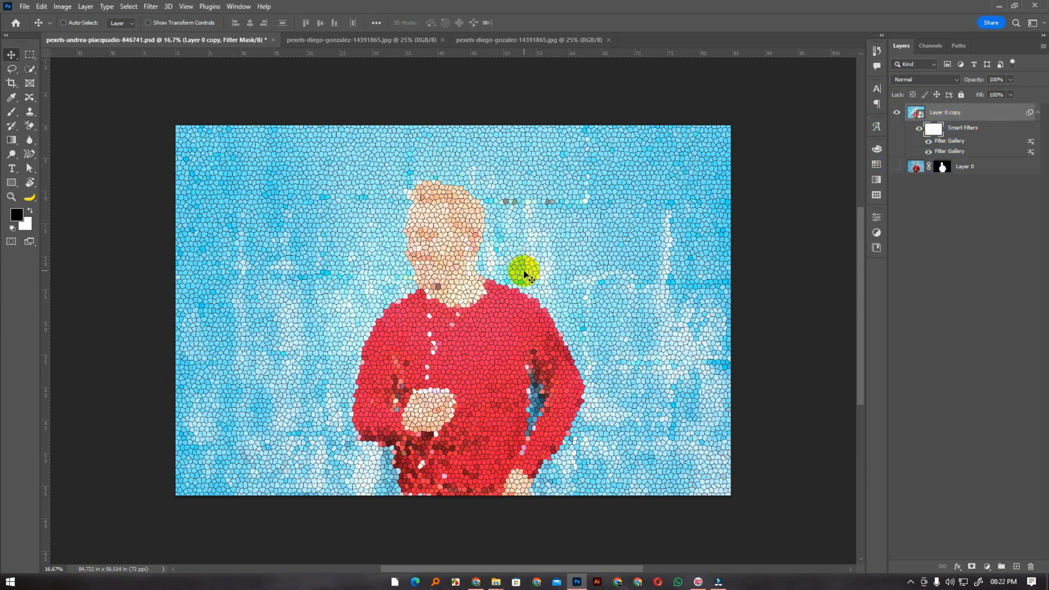
Hide the filtered Layer 0 copy and show the masked Layer 0
click(151, 6)
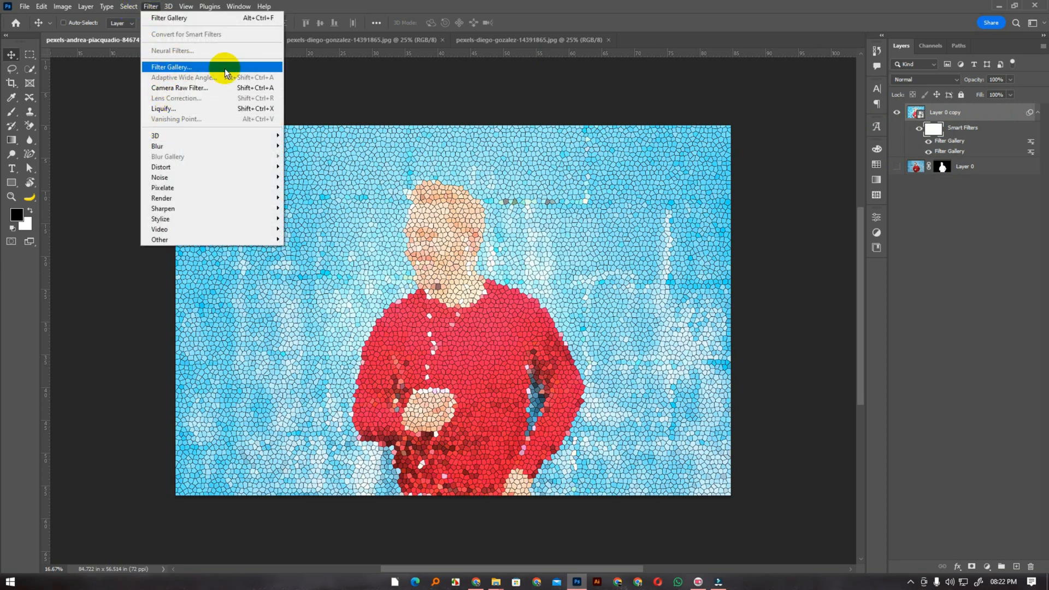
click(953, 113)
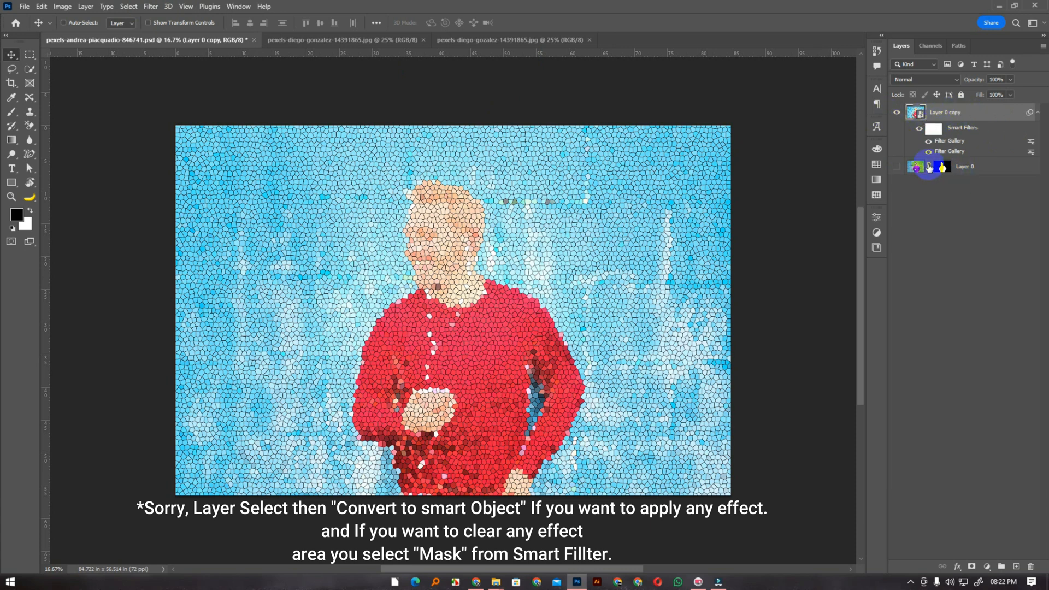
click(897, 112)
click(897, 168)
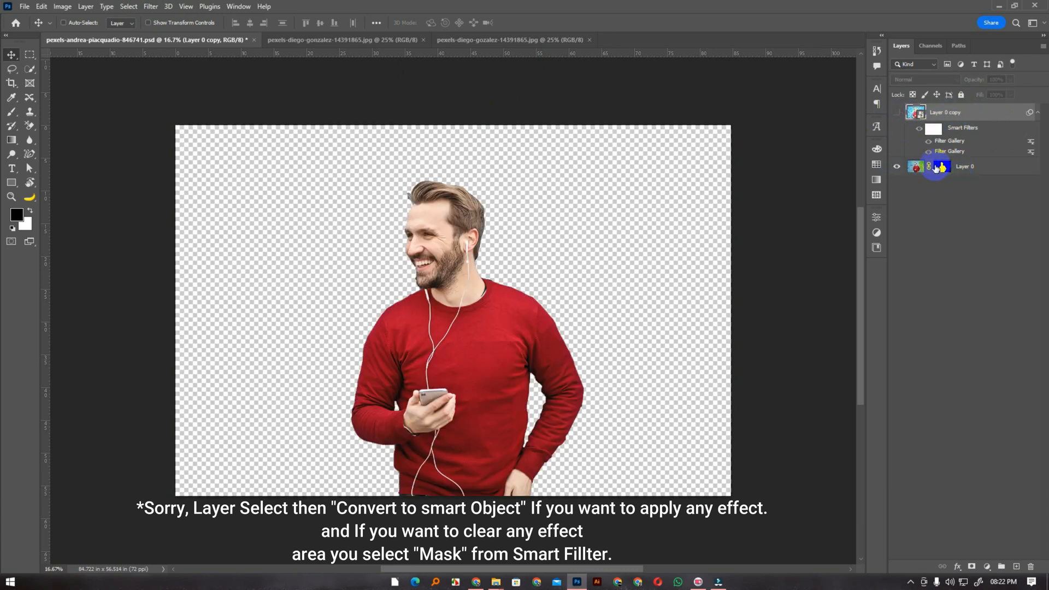
Copy the masked Layer 0 into the pexels-diego-gonzalez-14391865.jpg document so the man stands in front of the mountain
click(942, 167)
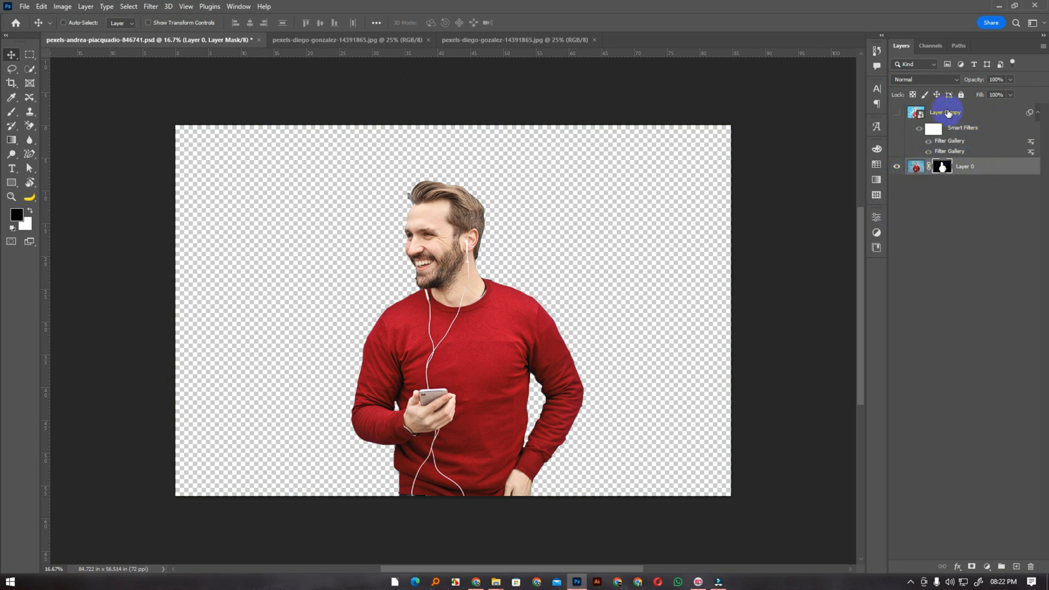
drag(461, 325, 435, 334)
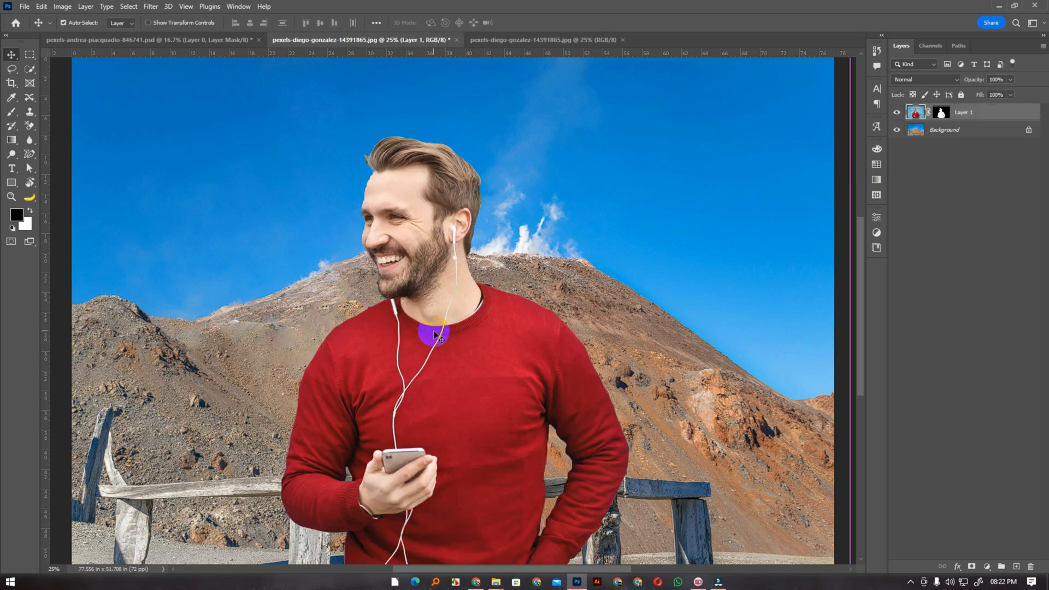
scroll(435, 335, down, 2)
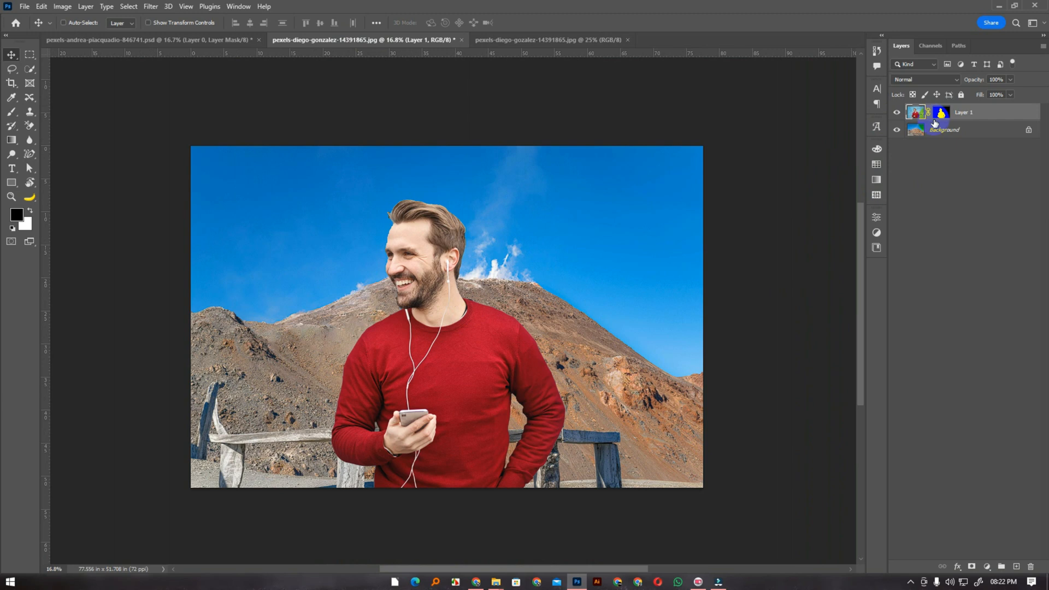
Duplicate the Background layer, hide the original and convert the duplicate to a smart object
click(943, 134)
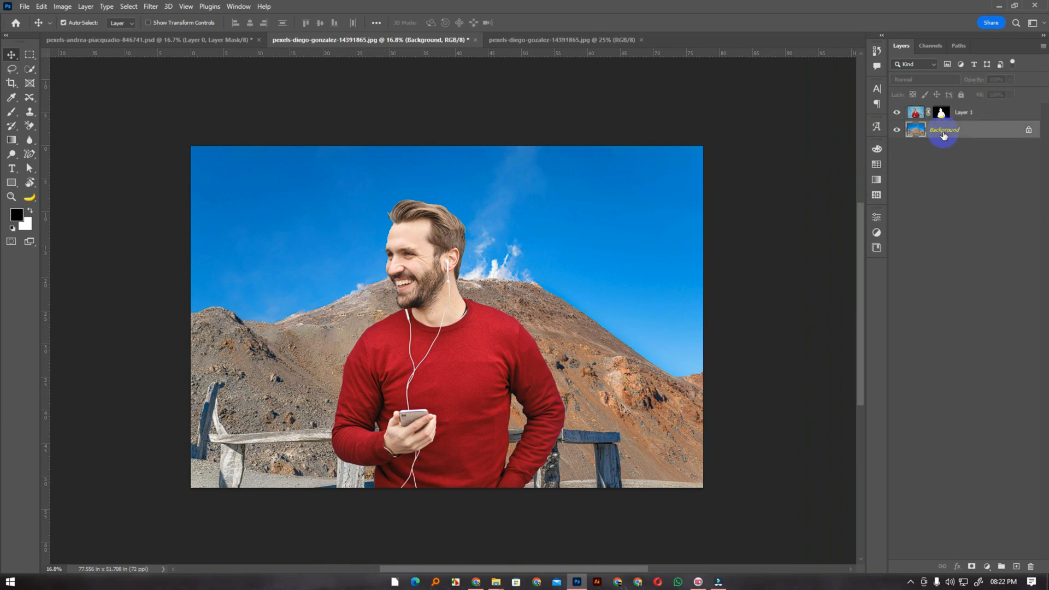
key(ctrl+j)
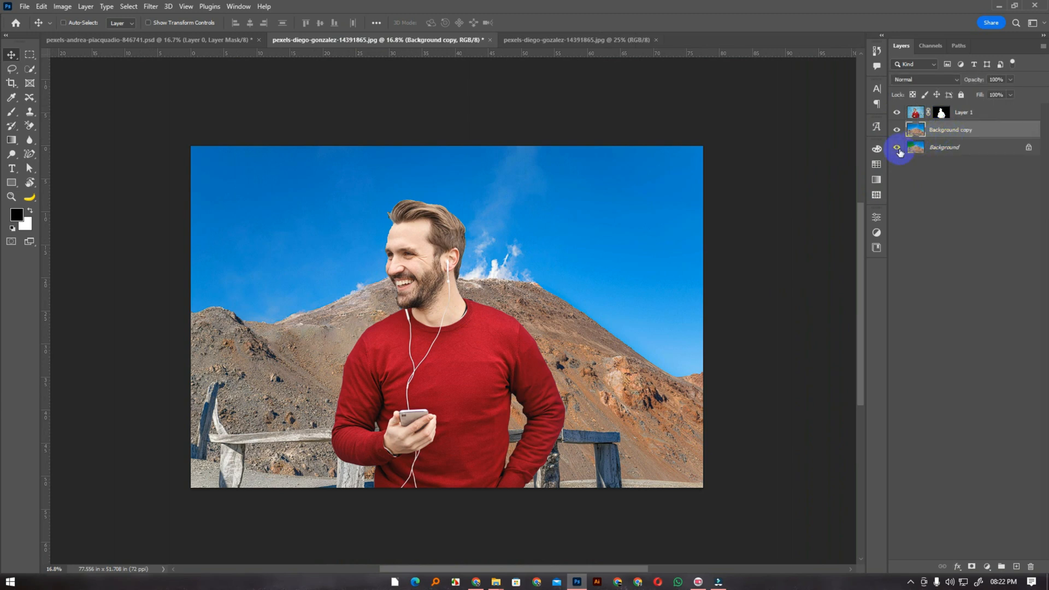
click(896, 148)
right_click(951, 130)
click(867, 263)
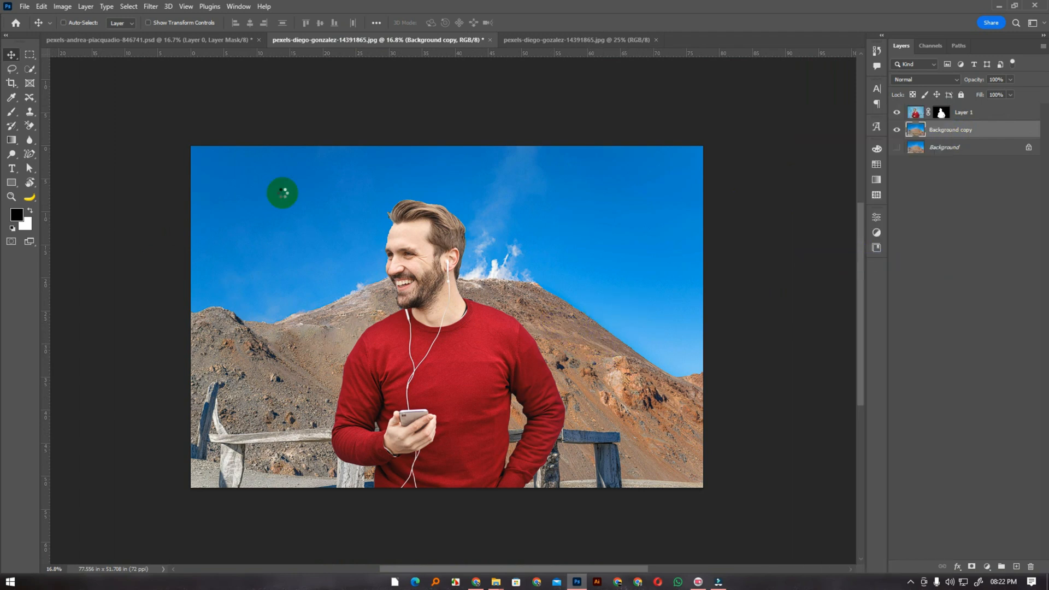
Apply a Gaussian Blur smart filter with a radius of 34.6 pixels to Background copy
click(151, 6)
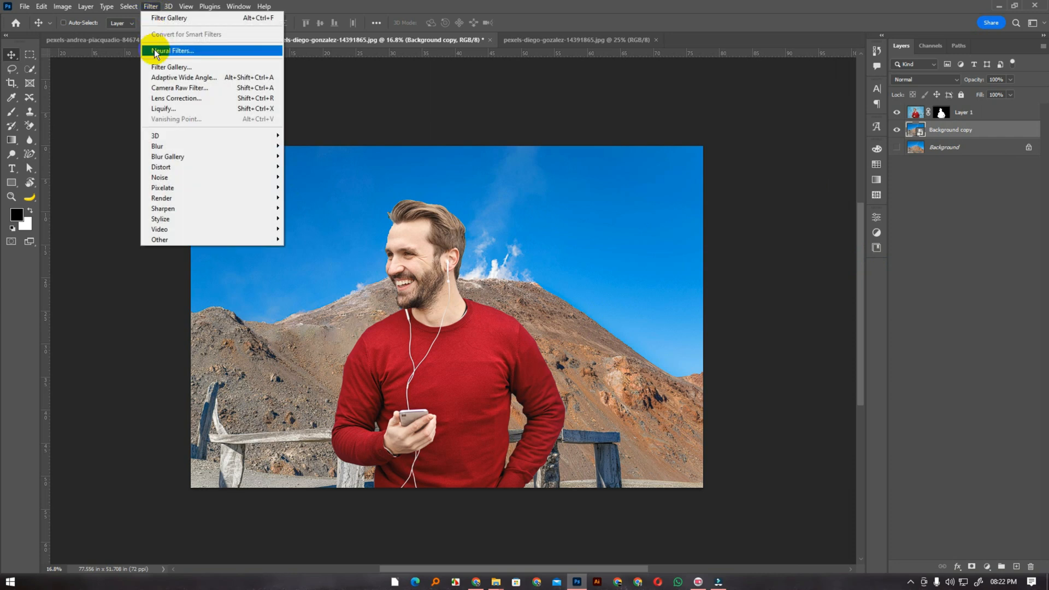
mouse_move(183, 144)
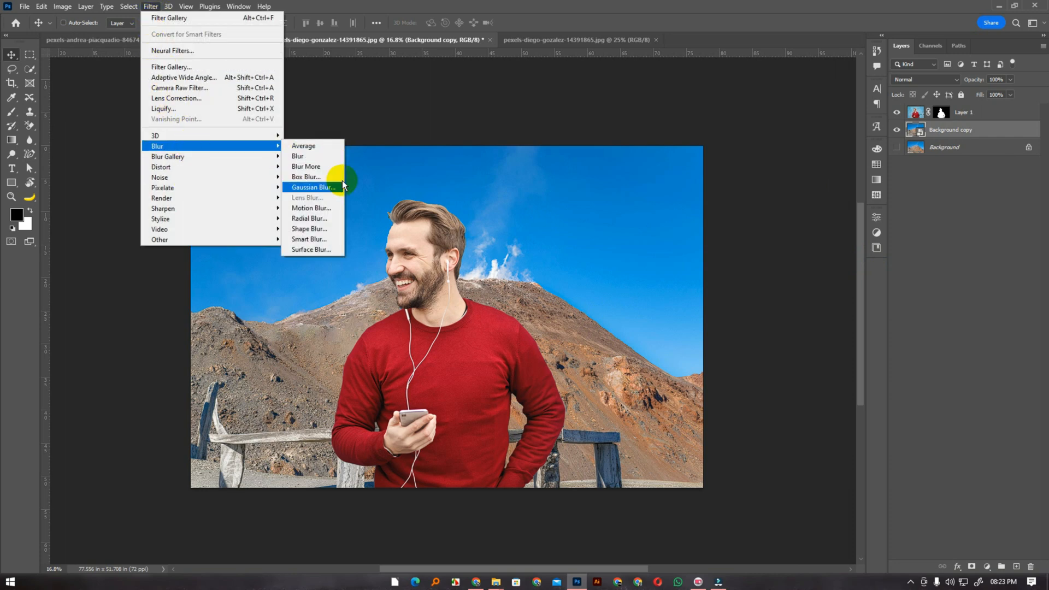
click(337, 188)
drag(494, 121, 727, 192)
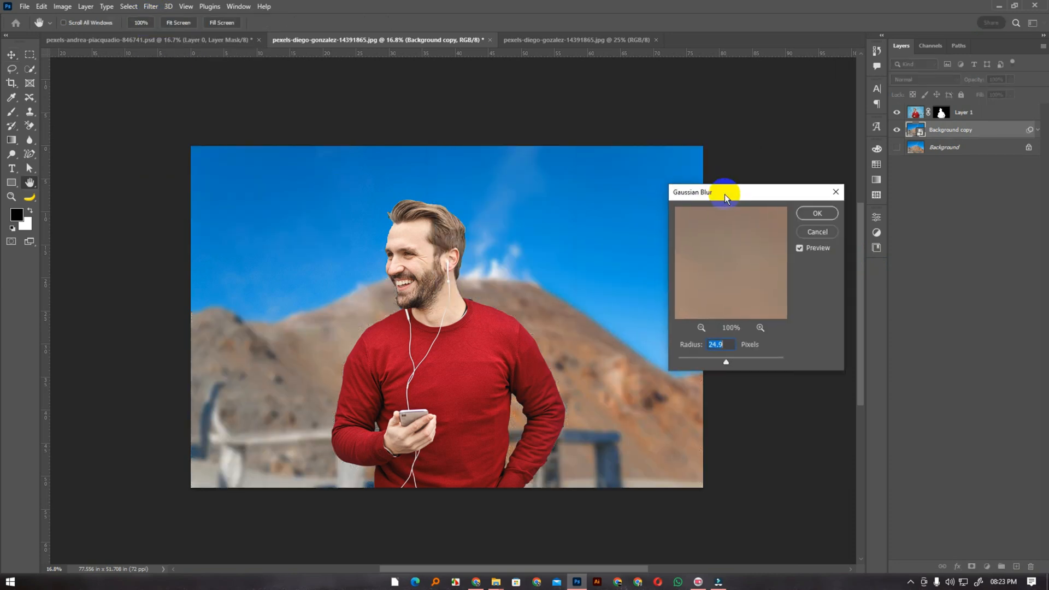
mouse_move(730, 368)
mouse_down()
mouse_move(720, 363)
mouse_move(730, 356)
mouse_up()
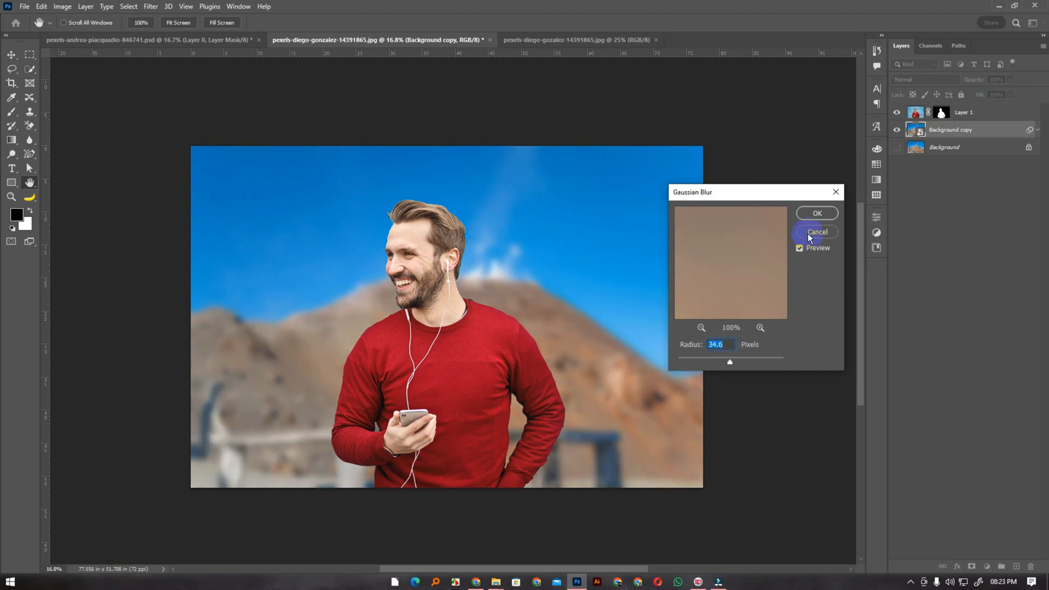
click(809, 214)
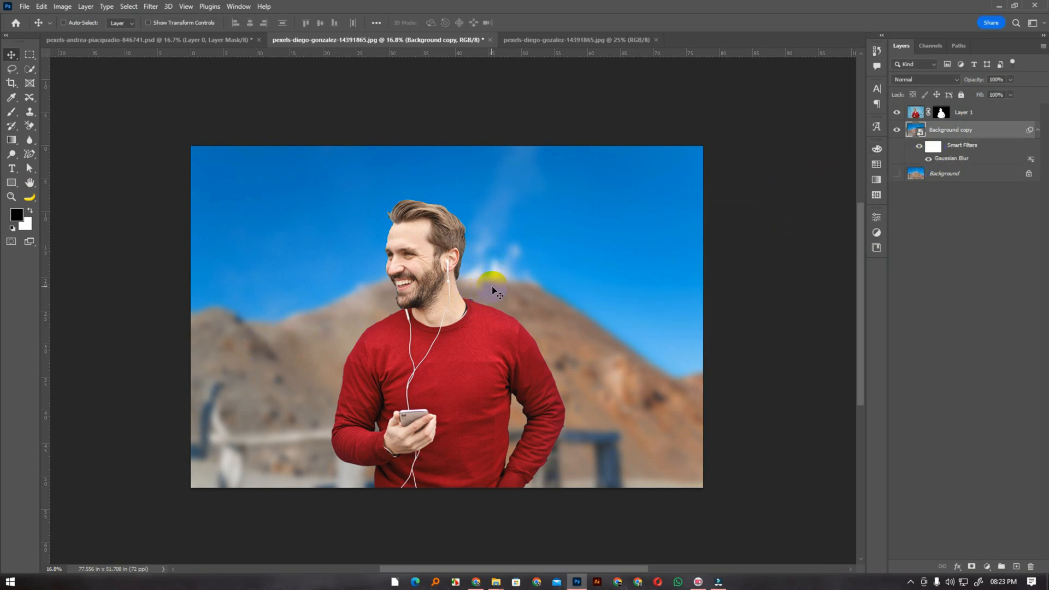
Edit the Gaussian Blur smart filter on Background copy to a radius of about 7.8 pixels
double_click(952, 159)
drag(726, 365, 716, 364)
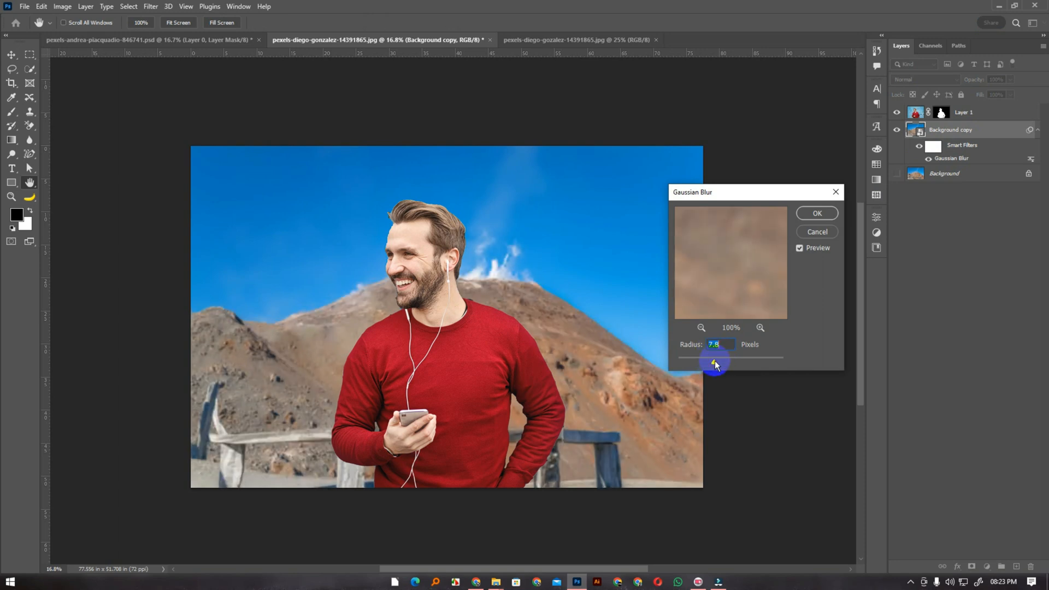
click(815, 214)
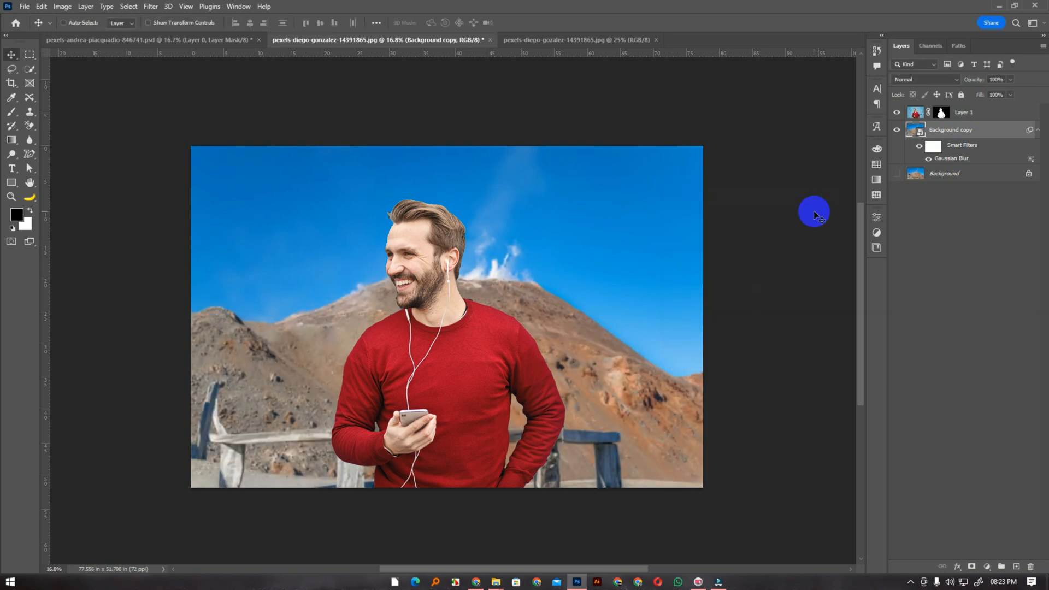
Duplicate the Background copy smart object together with its Gaussian Blur smart filter
key(ctrl+j)
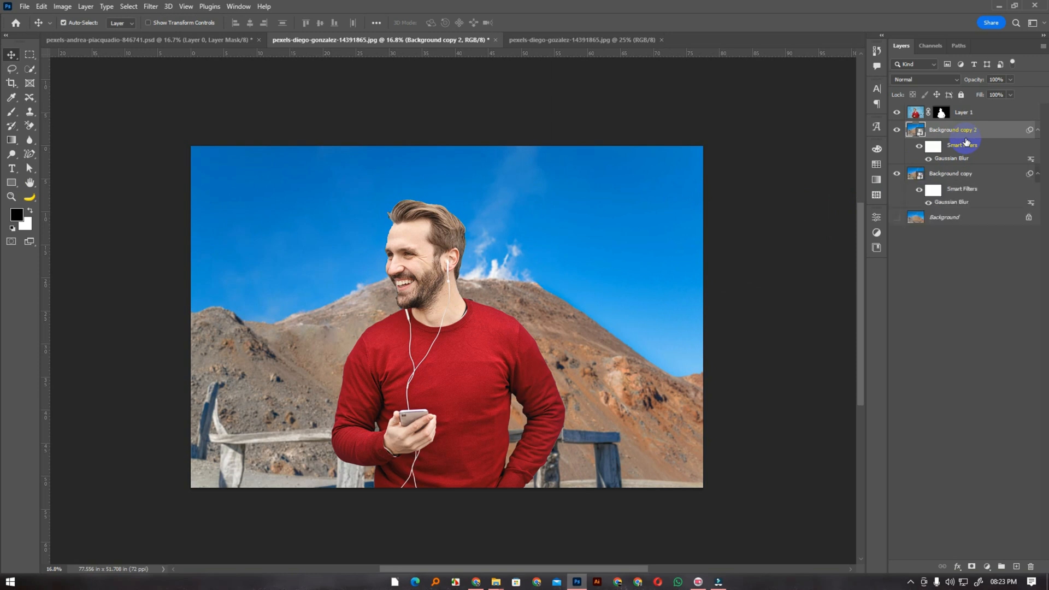
right_click(965, 136)
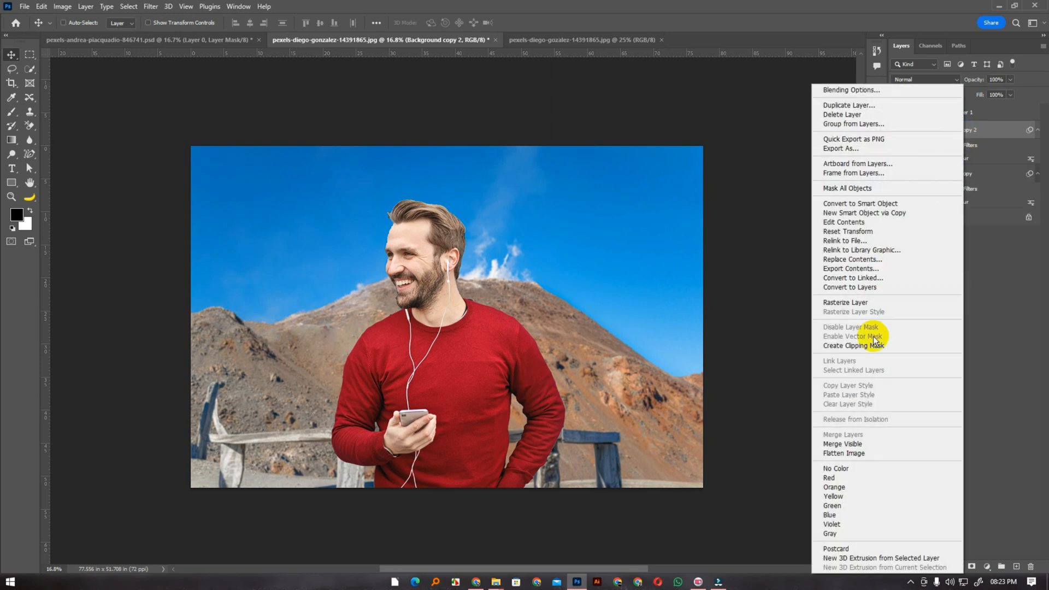
click(985, 179)
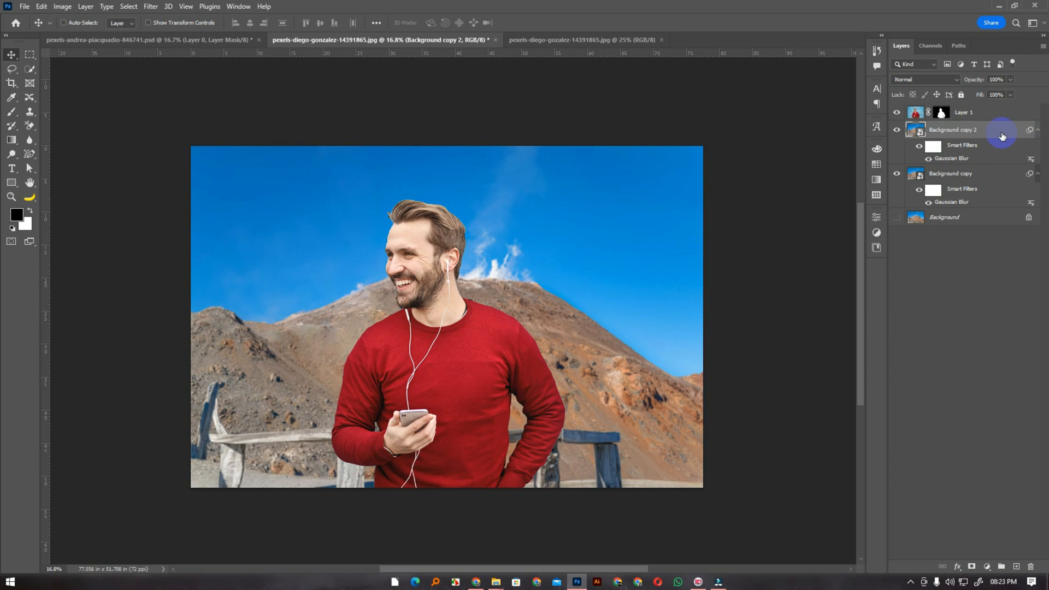
right_click(968, 137)
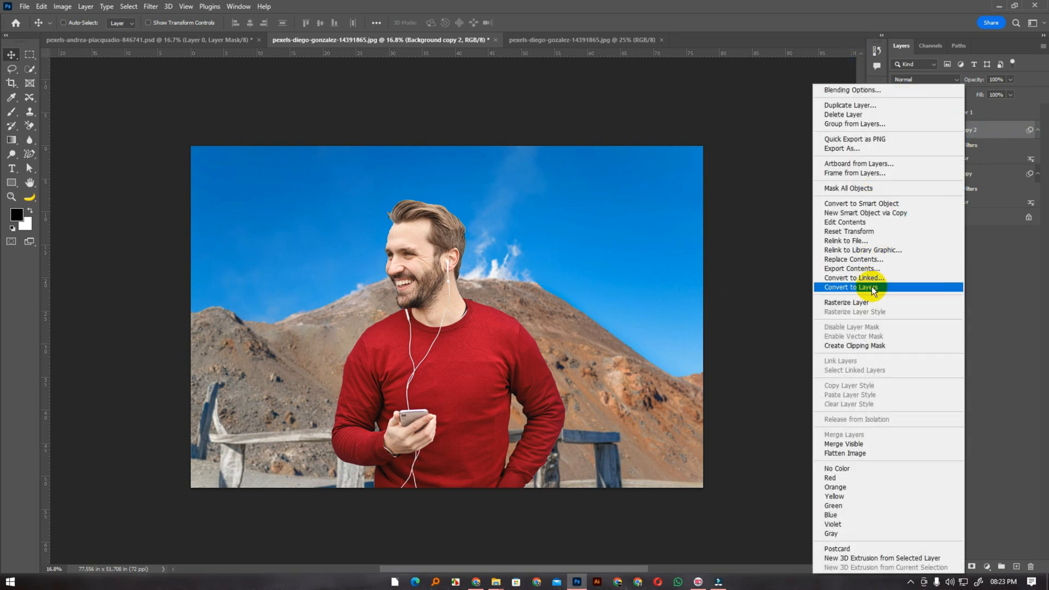
click(854, 5)
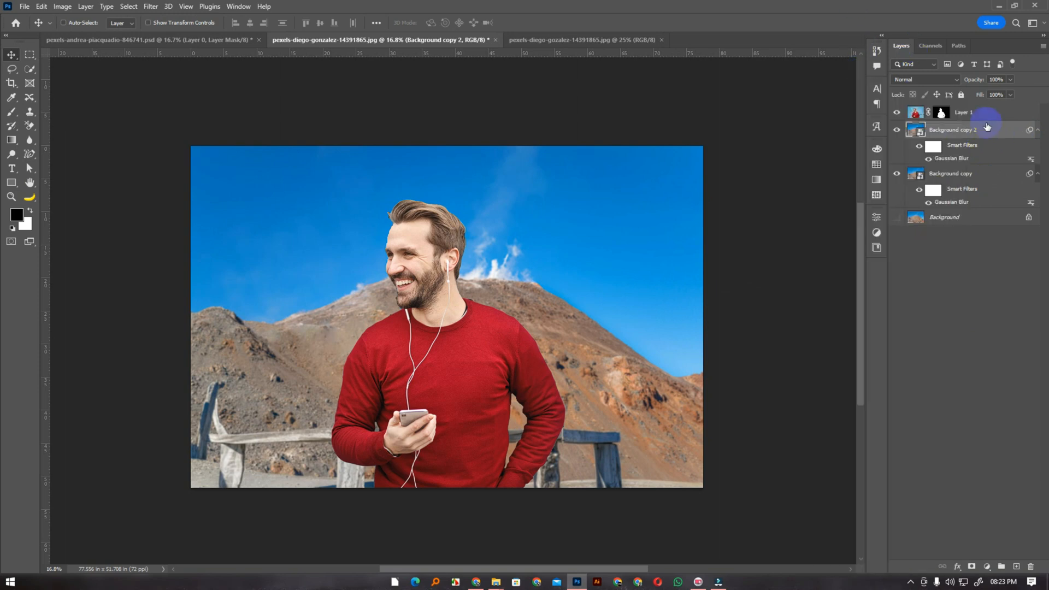
Rasterize the Background copy 2 smart object into a regular pixel layer
click(1038, 130)
click(1038, 130)
right_click(992, 127)
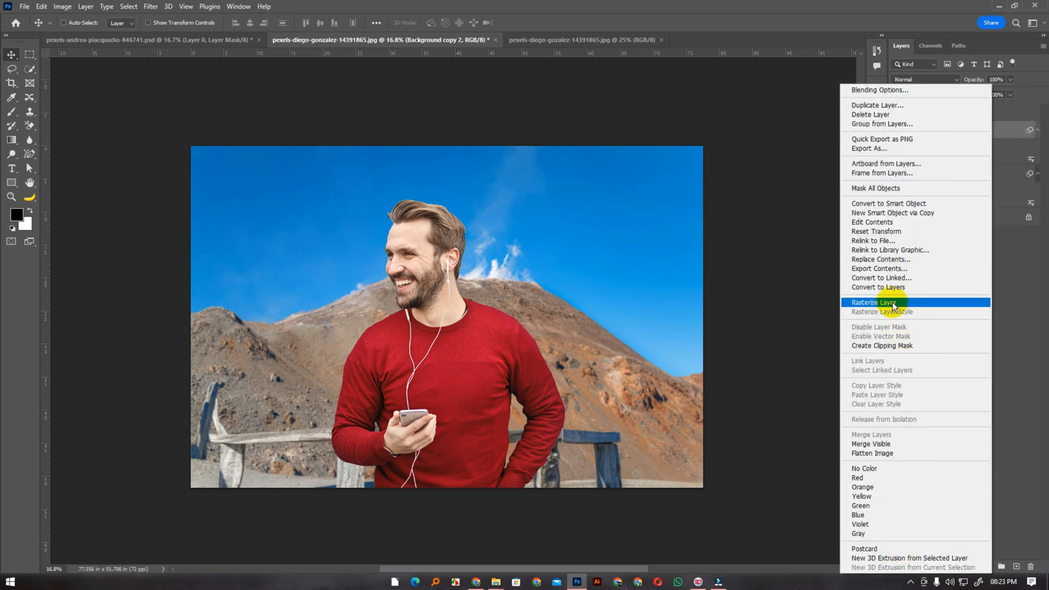
click(839, 2)
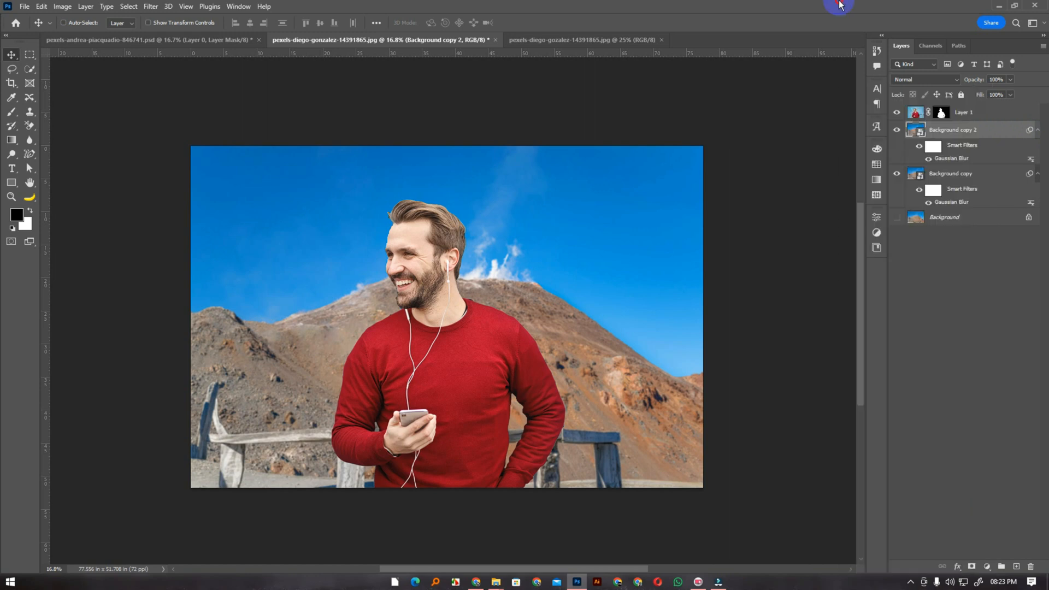
right_click(951, 136)
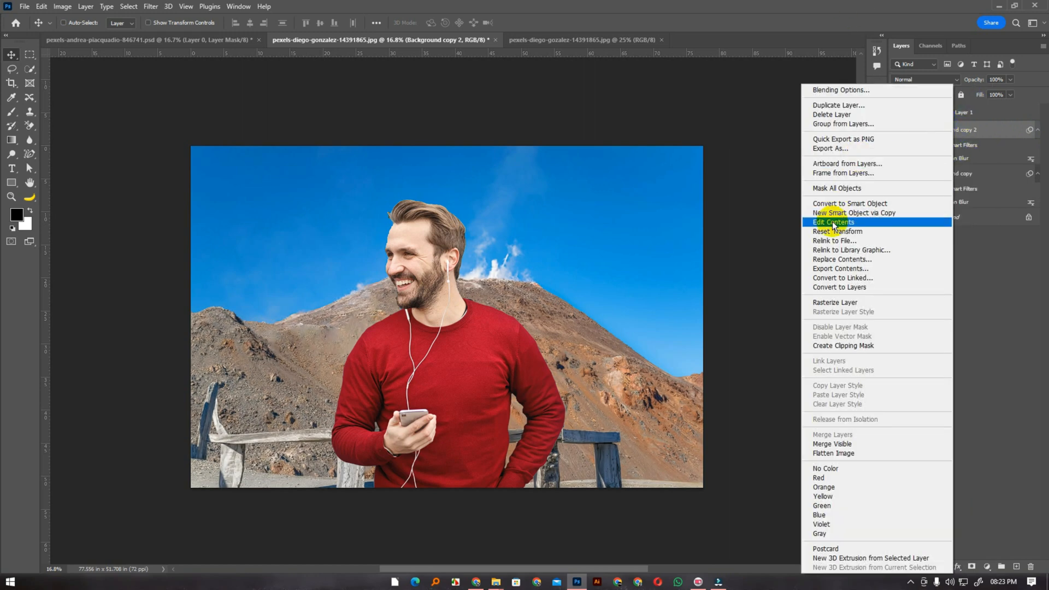
click(839, 304)
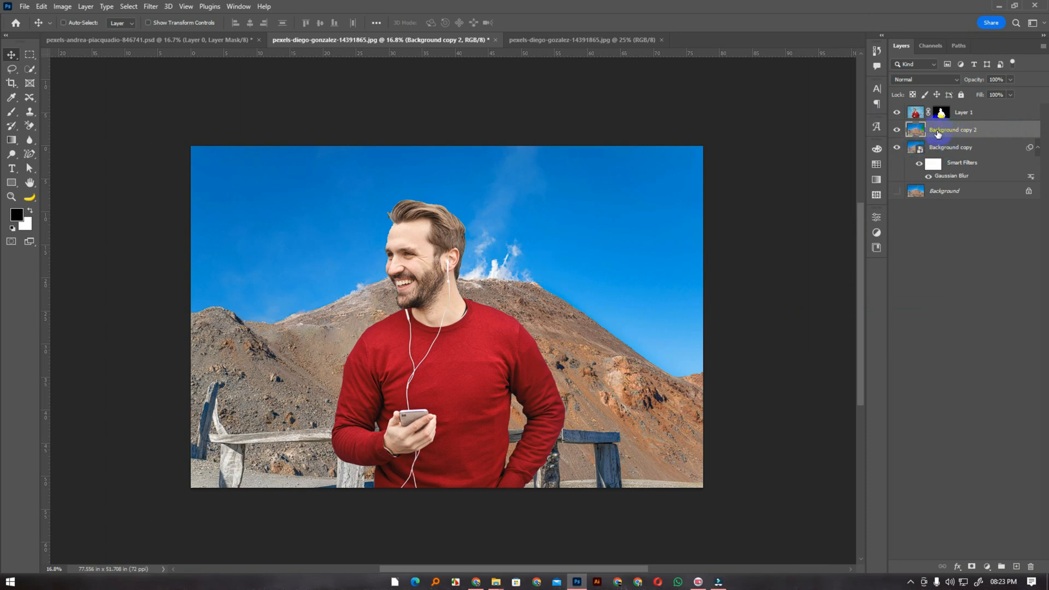
Apply a Gaussian Blur with a radius of 34.6 pixels directly to the rasterized Background copy 2 layer
click(896, 149)
click(151, 5)
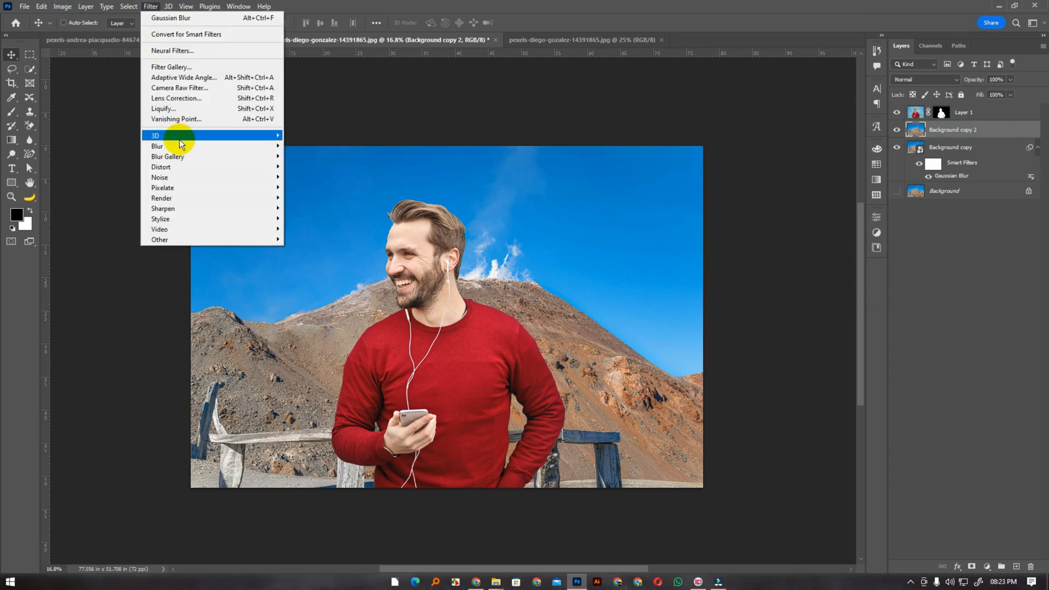
mouse_move(175, 146)
click(317, 189)
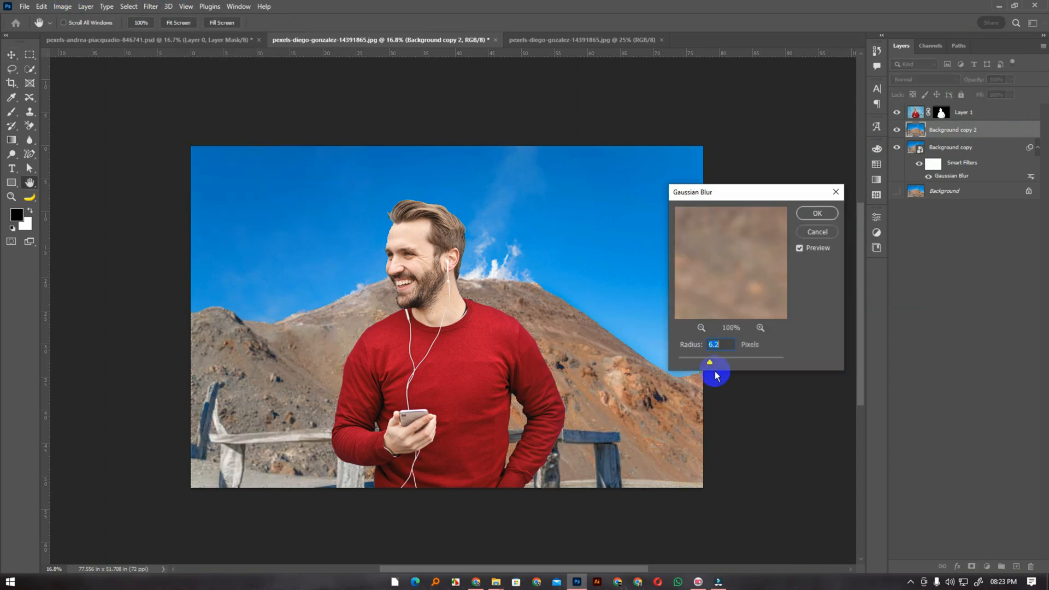
drag(711, 362, 729, 363)
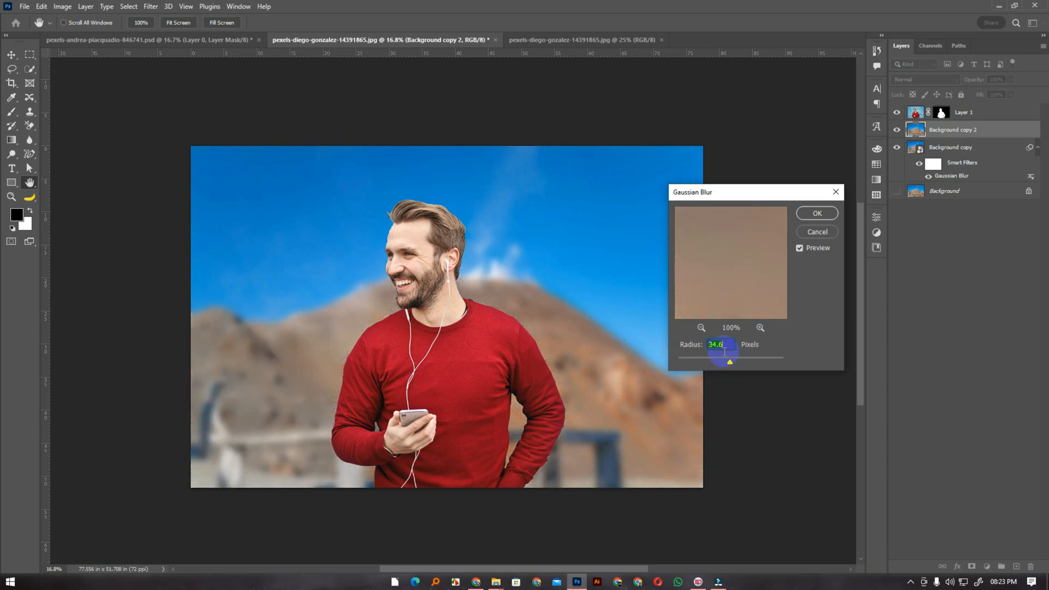
click(811, 215)
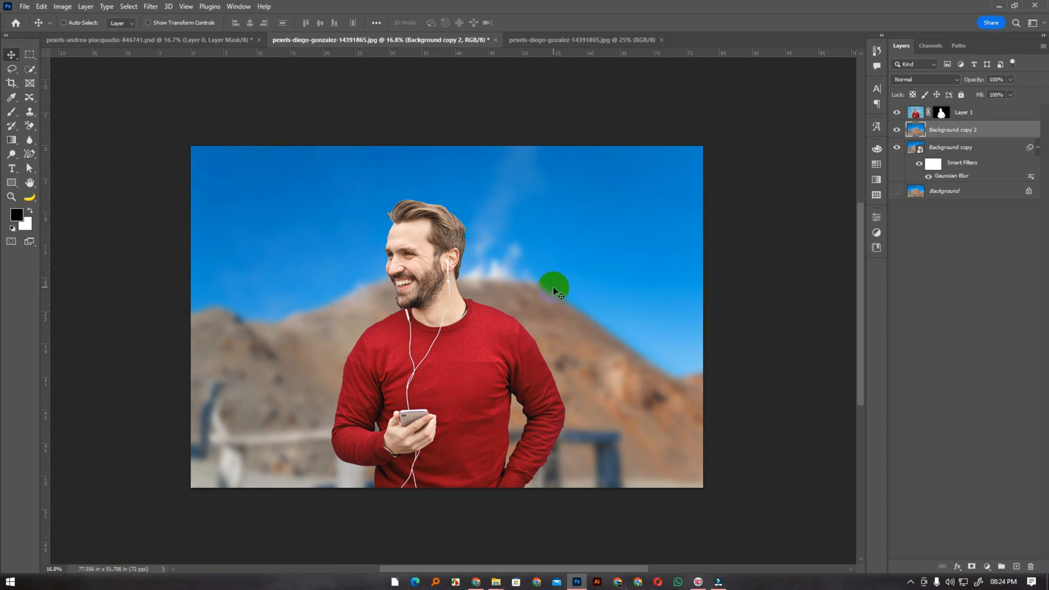
Hide the rasterized Background copy 2 layer and delete it
click(896, 130)
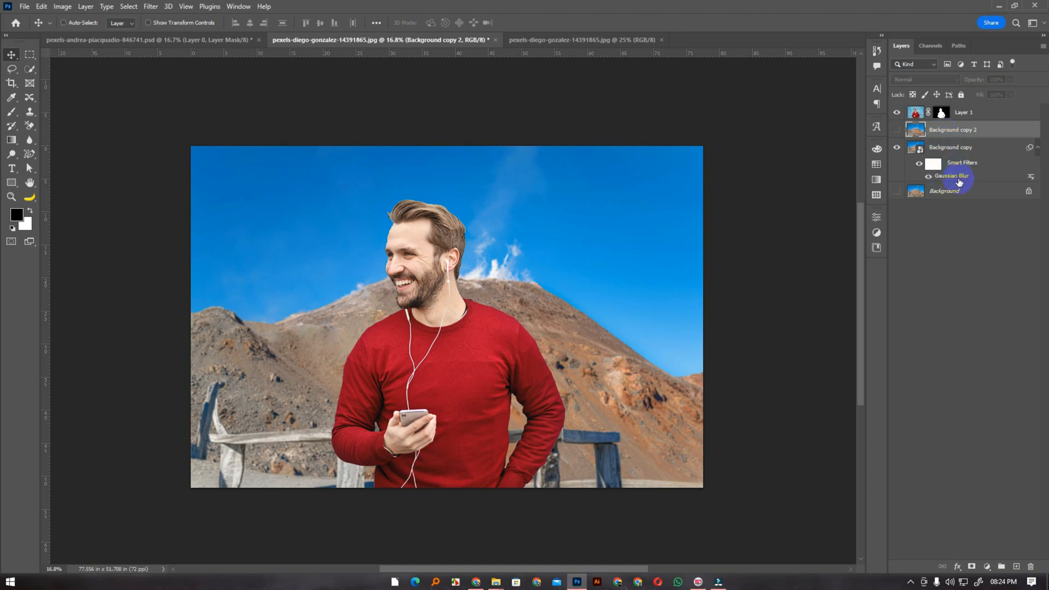
key(Delete)
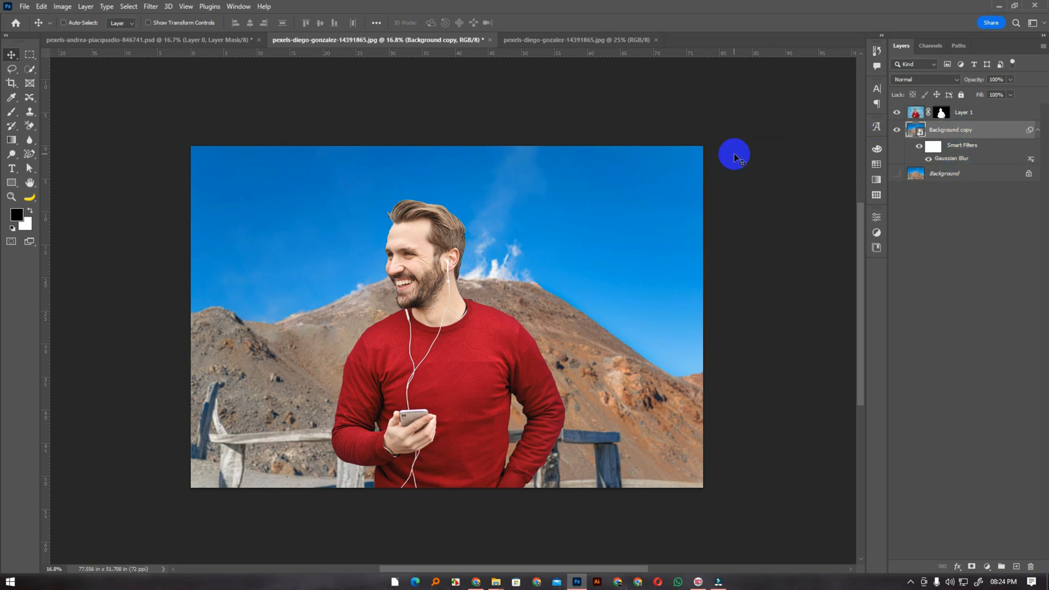
Add a dark blue Montserrat text layer reading "Bangladesh" between the man and the background
click(12, 168)
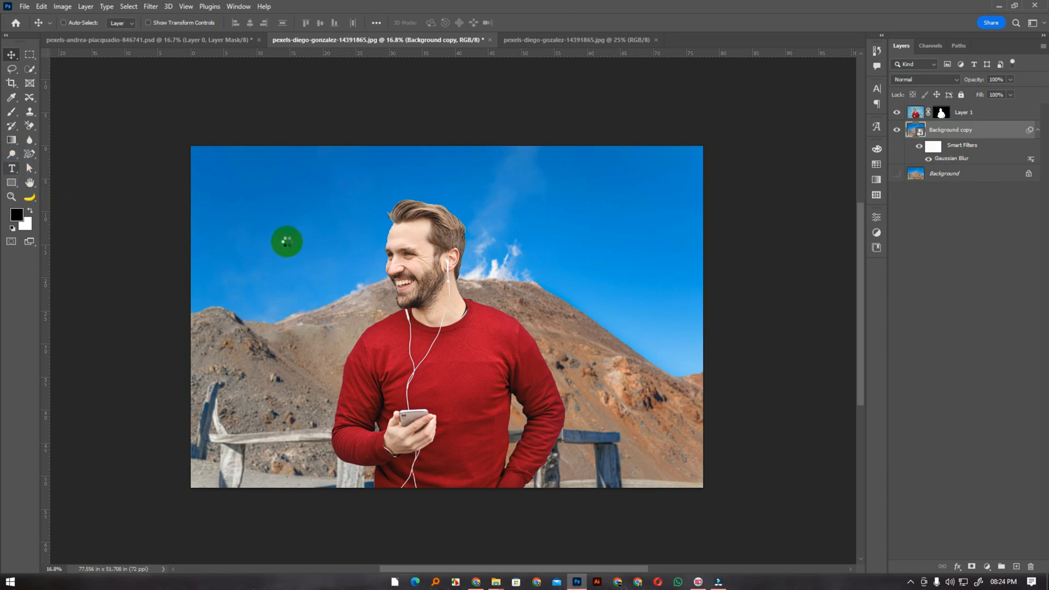
click(284, 237)
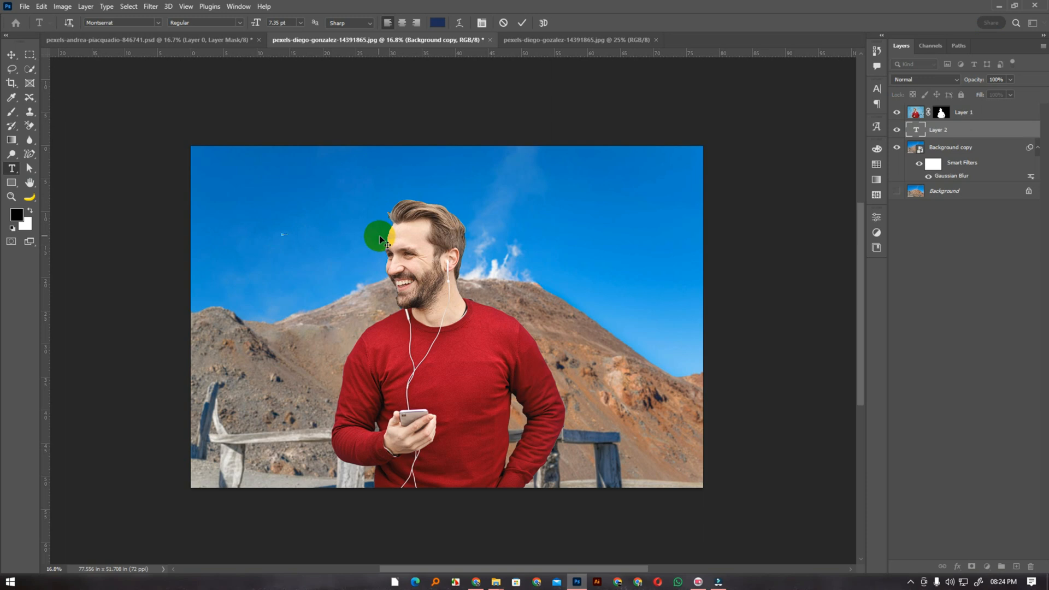
click(10, 56)
drag(369, 232, 360, 229)
Scale the Bangladesh text to span most of the image's width and centre it behind the man's head
key(ctrl+t)
drag(290, 235, 658, 355)
drag(520, 263, 479, 268)
drag(594, 261, 690, 261)
double_click(632, 261)
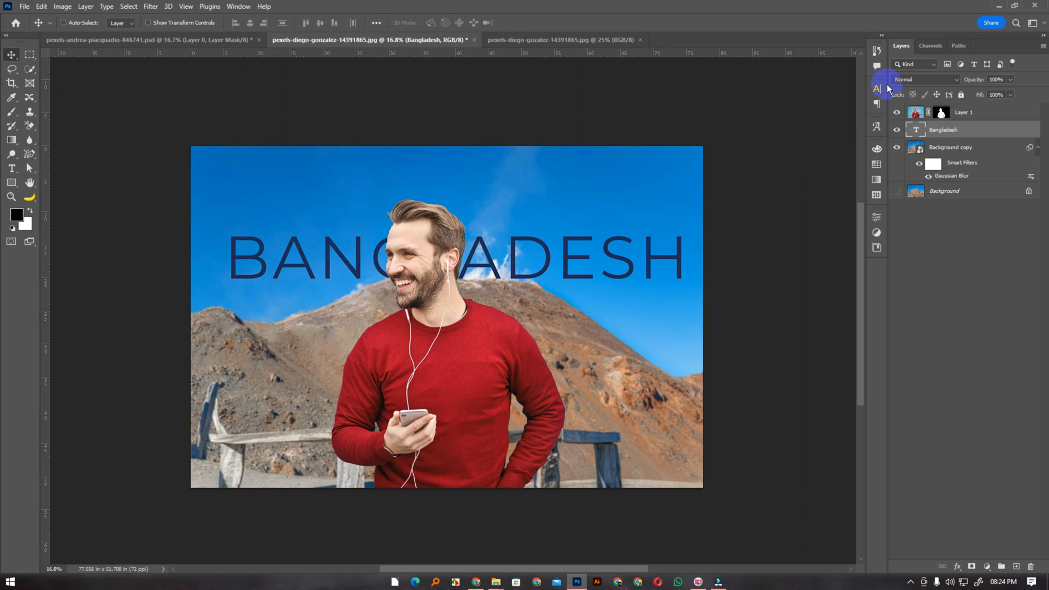
Give the Bangladesh text a heavy bold font style and lower it to the man's neck level
click(876, 88)
click(857, 104)
click(874, 204)
drag(567, 263, 555, 315)
click(923, 135)
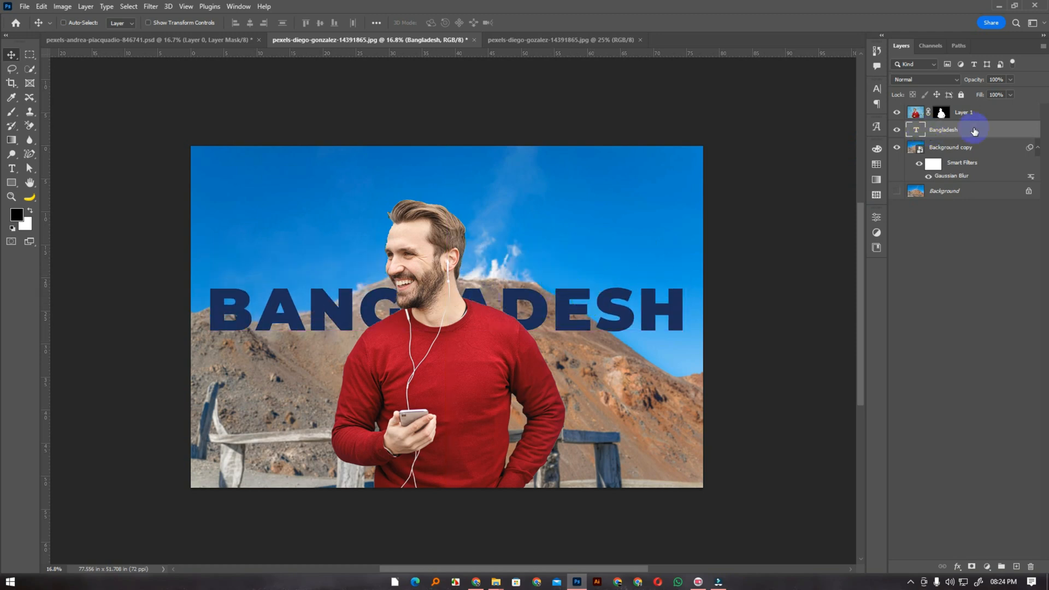
Duplicate the Bangladesh text layer and place the copy above Layer 1 in the layer stack
key(ctrl)
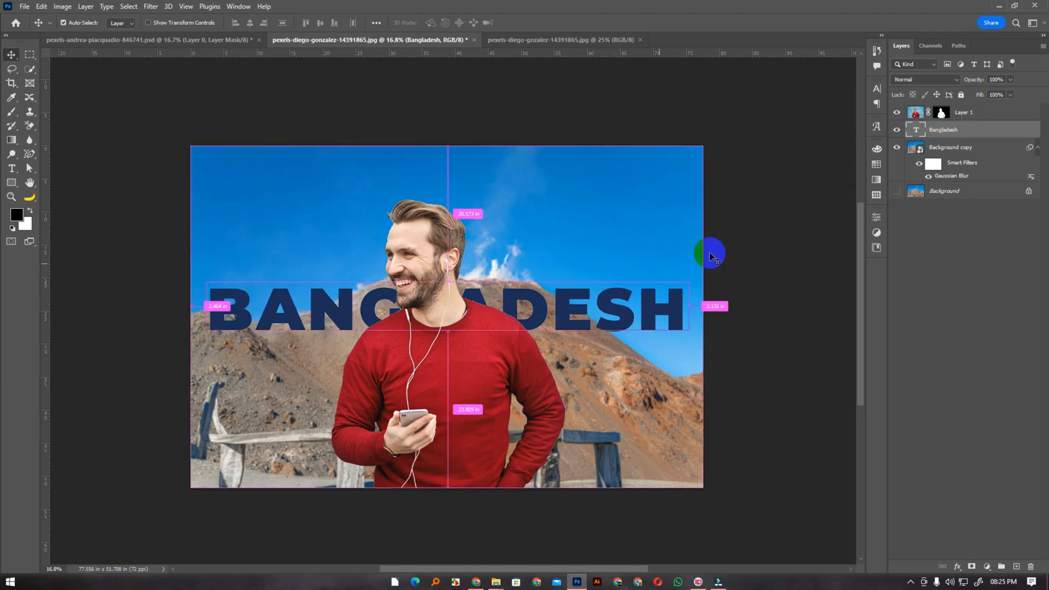
key(ctrl+j)
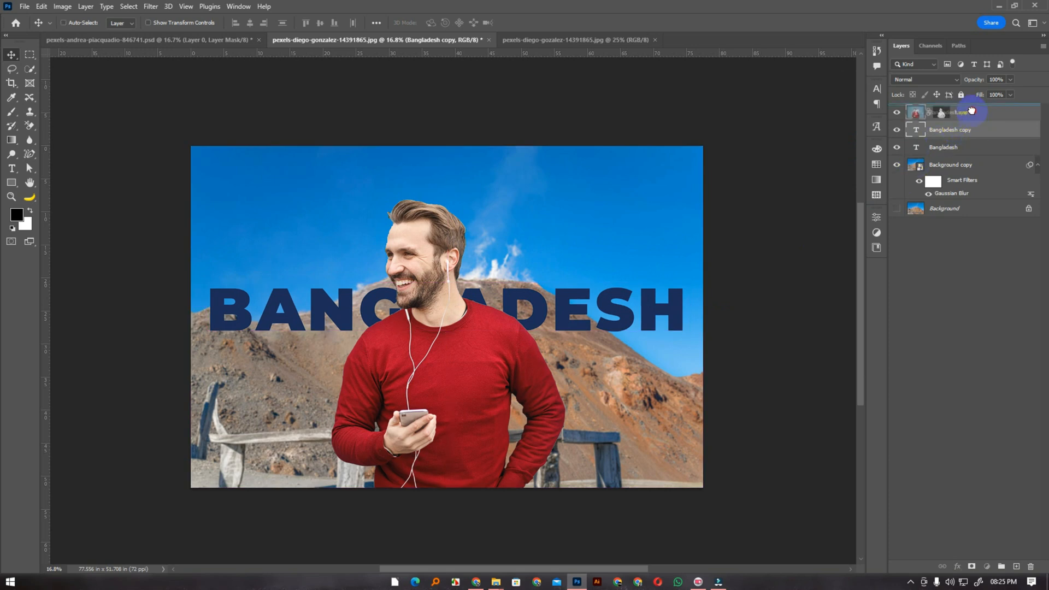
click(966, 114)
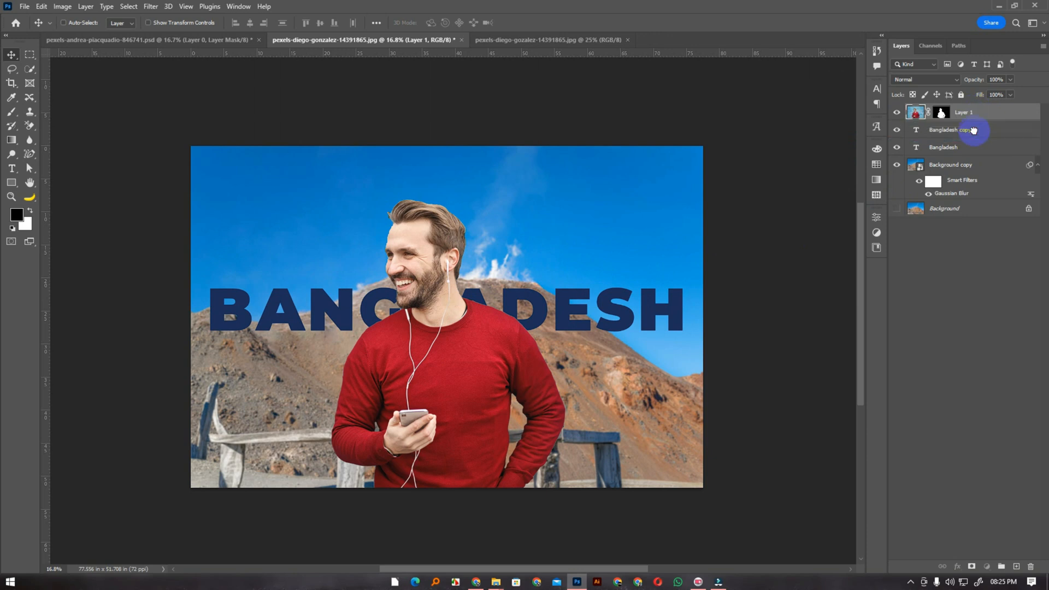
key(ctrl+bracketleft)
click(964, 113)
Set the fill of the Bangladesh copy layer to 0%
click(998, 94)
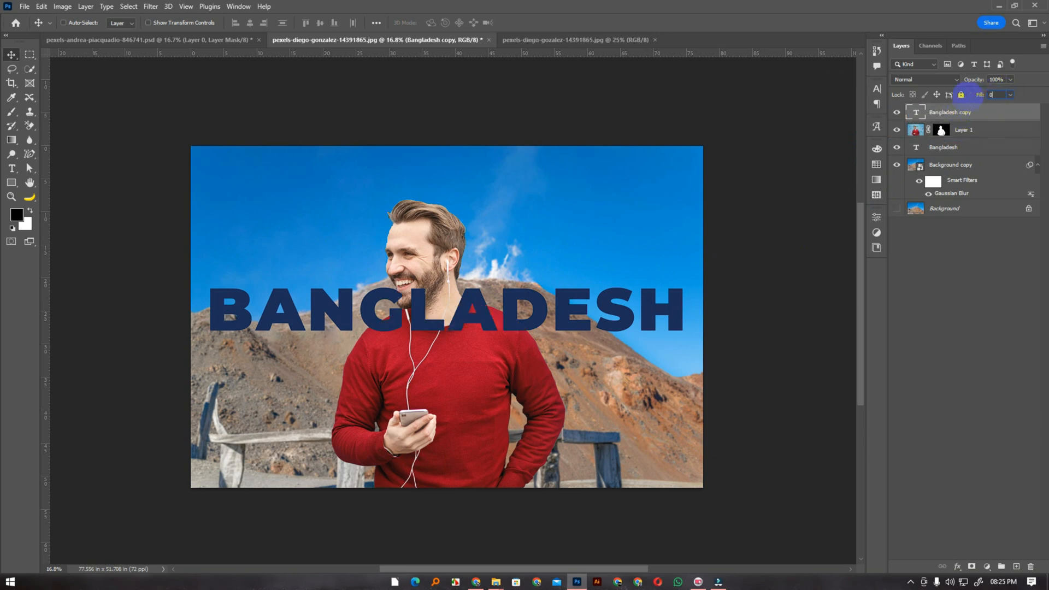
text(0)
key(Return)
Add a dark blue 10 px Stroke effect positioned Inside to the Bangladesh copy layer
right_click(984, 117)
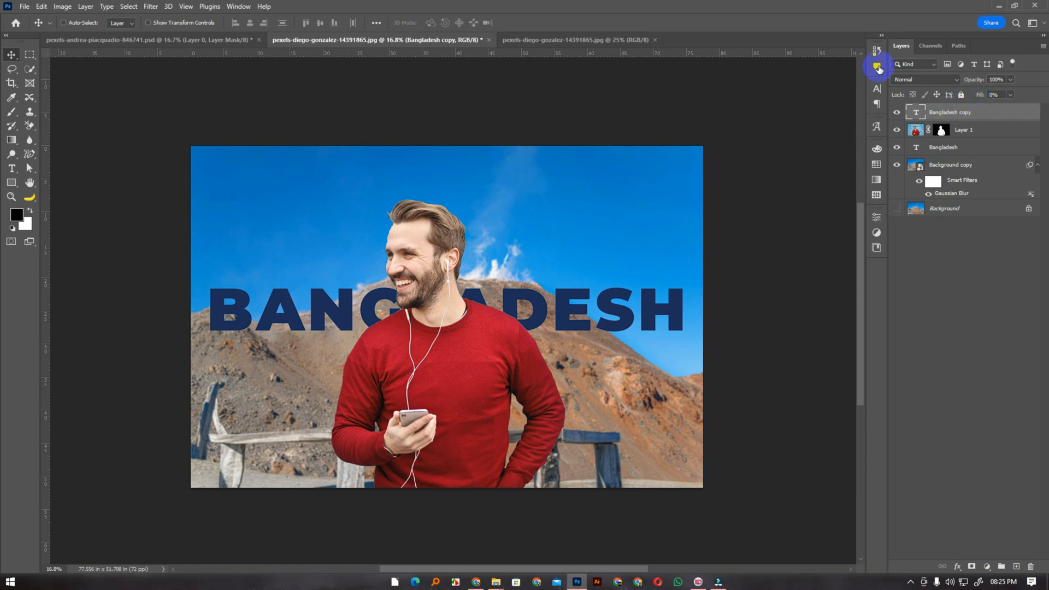
click(938, 77)
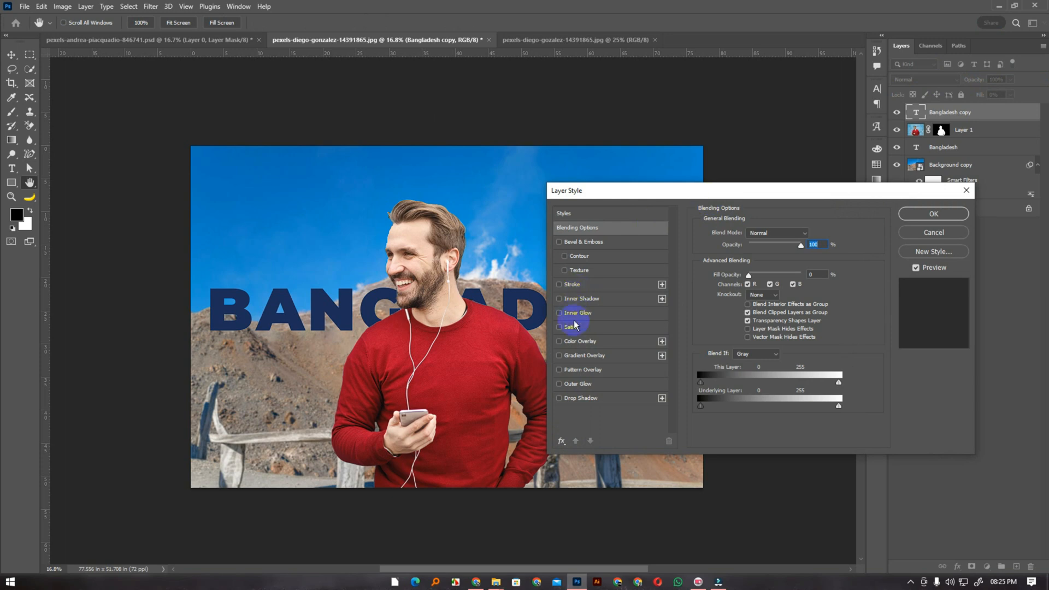
click(593, 285)
click(724, 311)
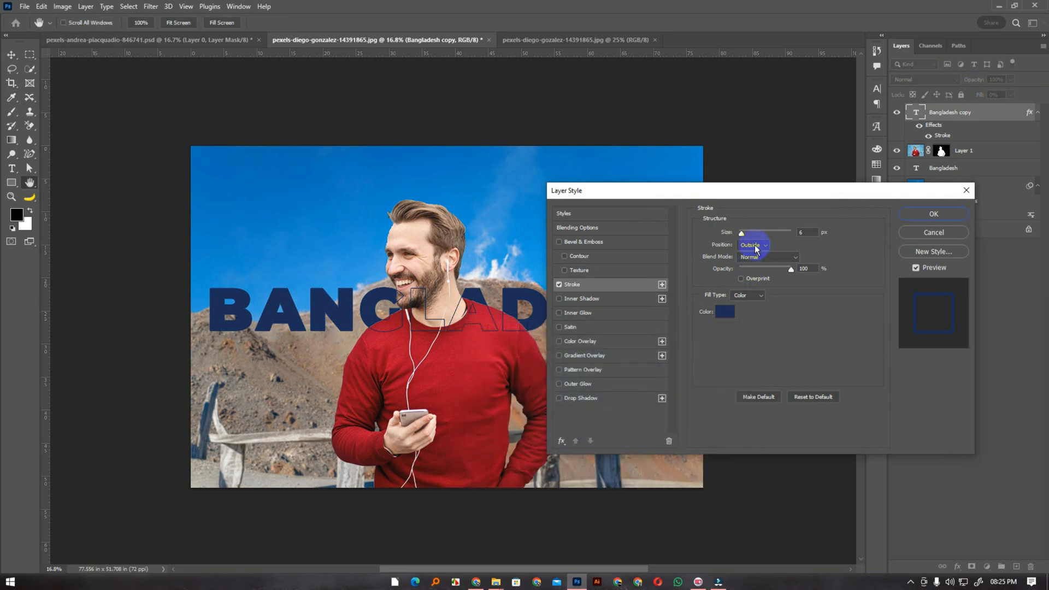
click(750, 245)
click(754, 257)
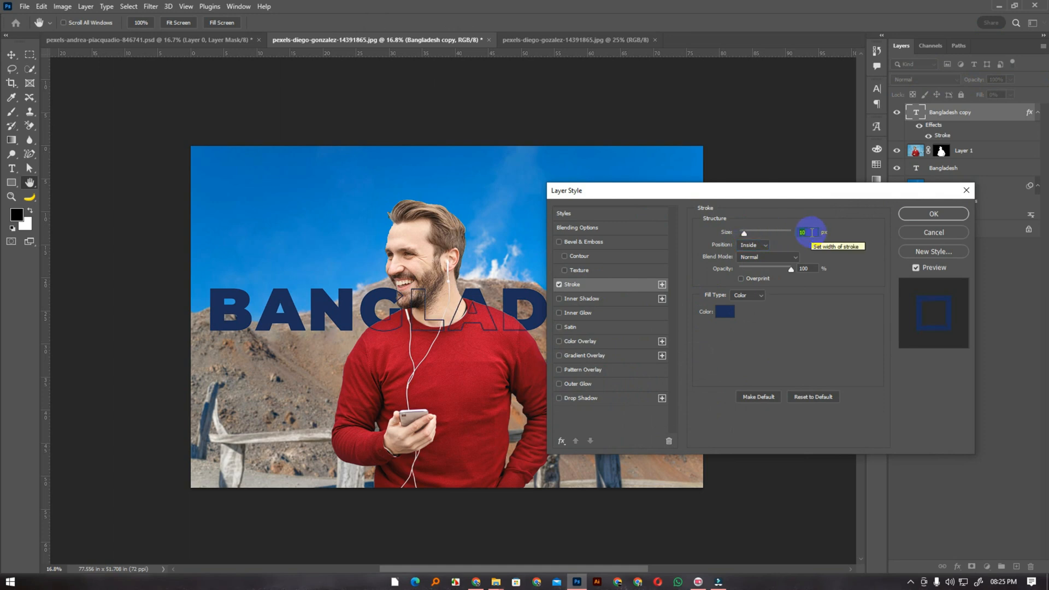
click(909, 213)
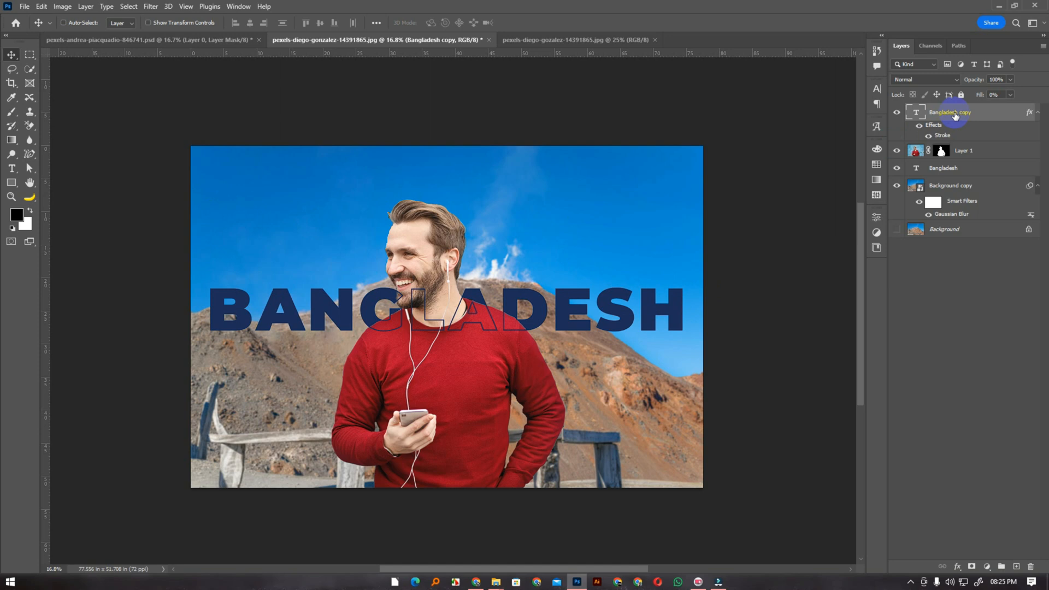
Try moving the outlined text copy up into the sky, undo the move, and rename its layer Stroke
drag(569, 316, 537, 245)
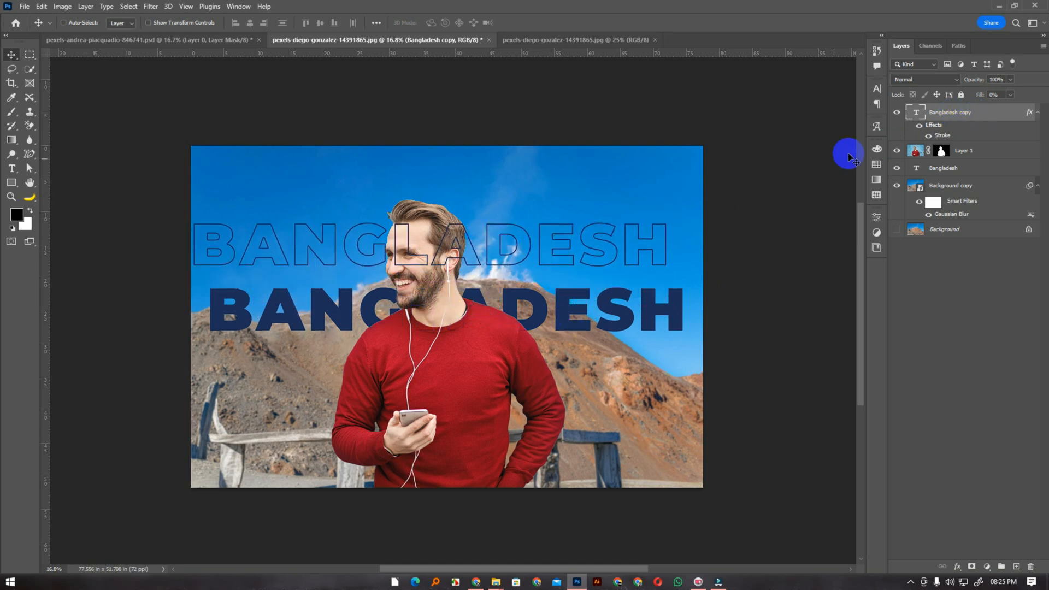
key(ctrl+z)
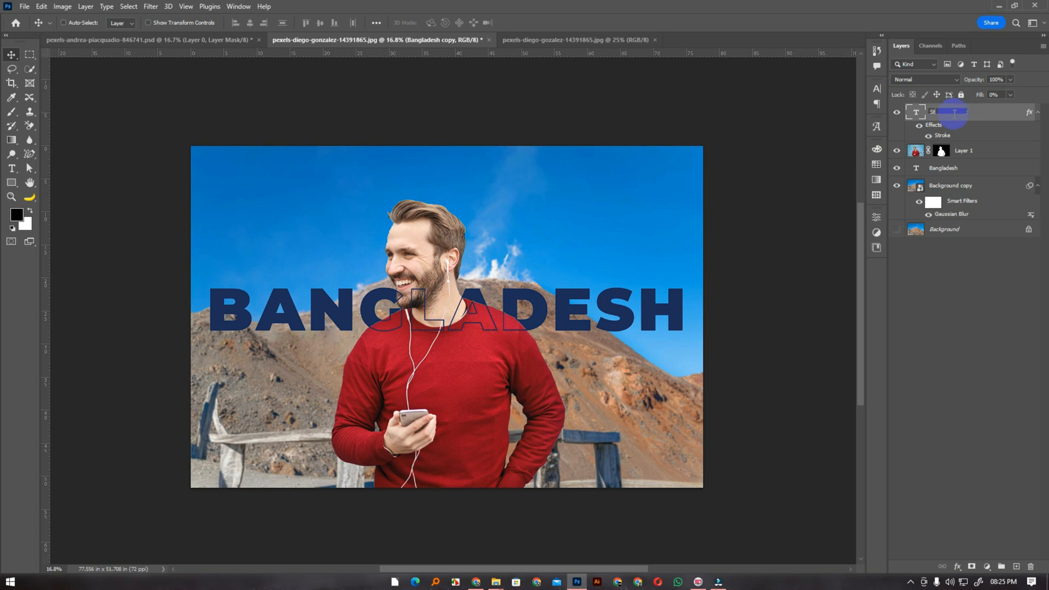
key(Return)
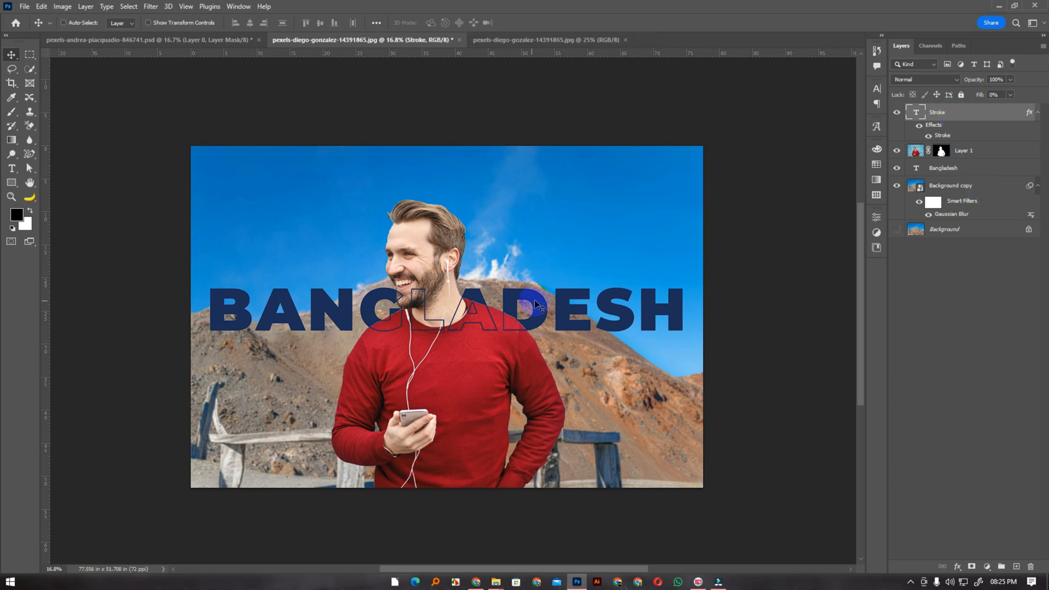
Select only the Stroke and Bangladesh text layers and link them together
shift+click(968, 174)
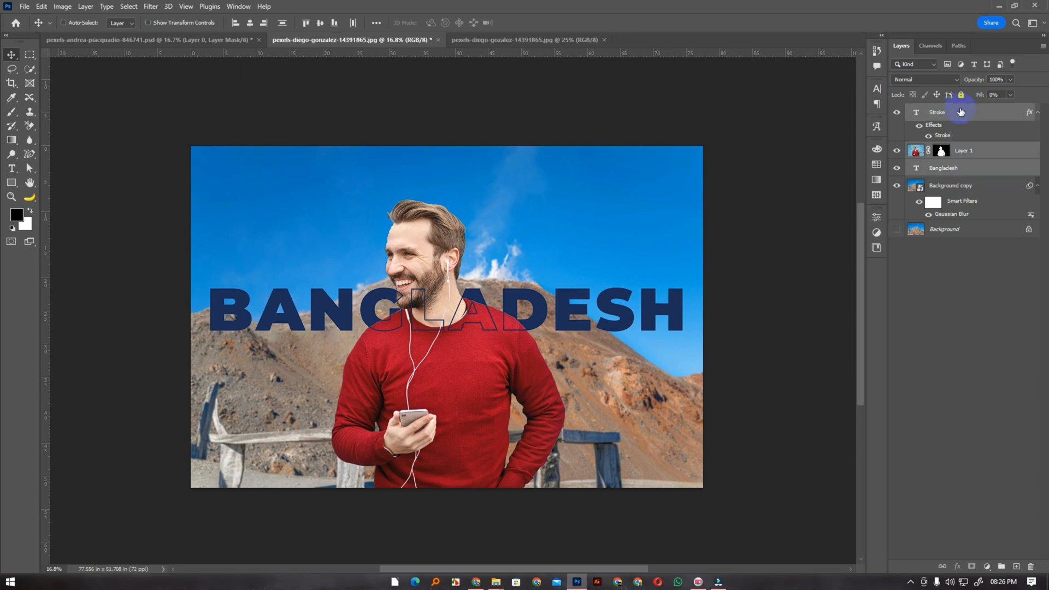
click(977, 170)
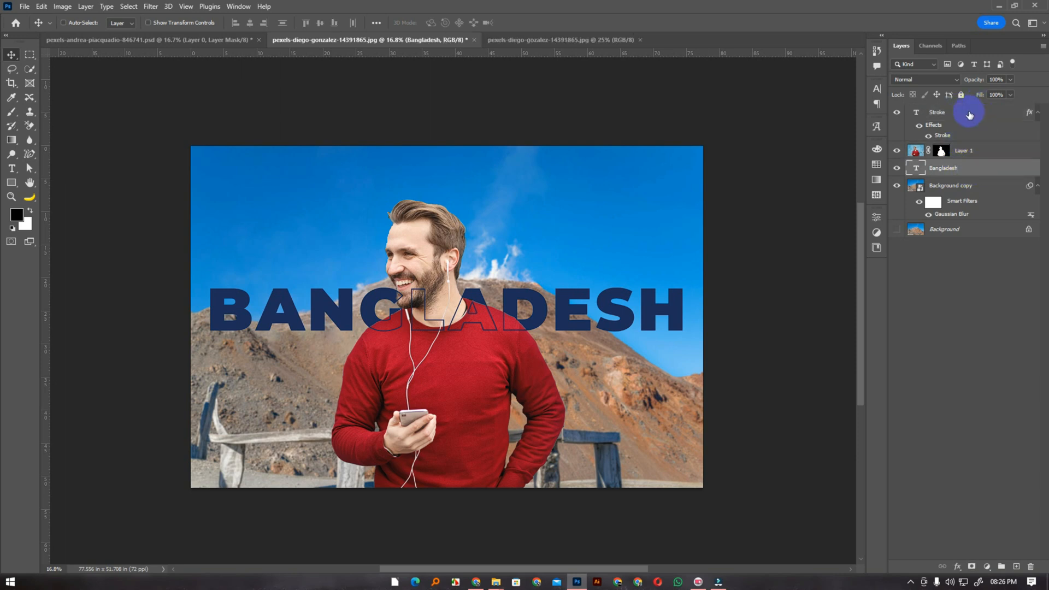
click(968, 114)
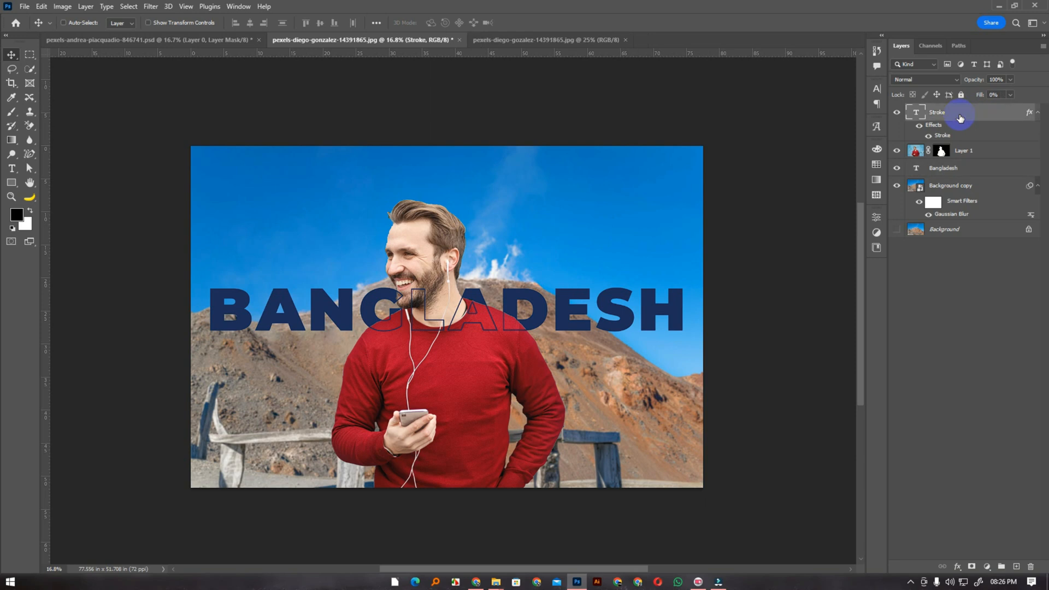
ctrl+click(963, 173)
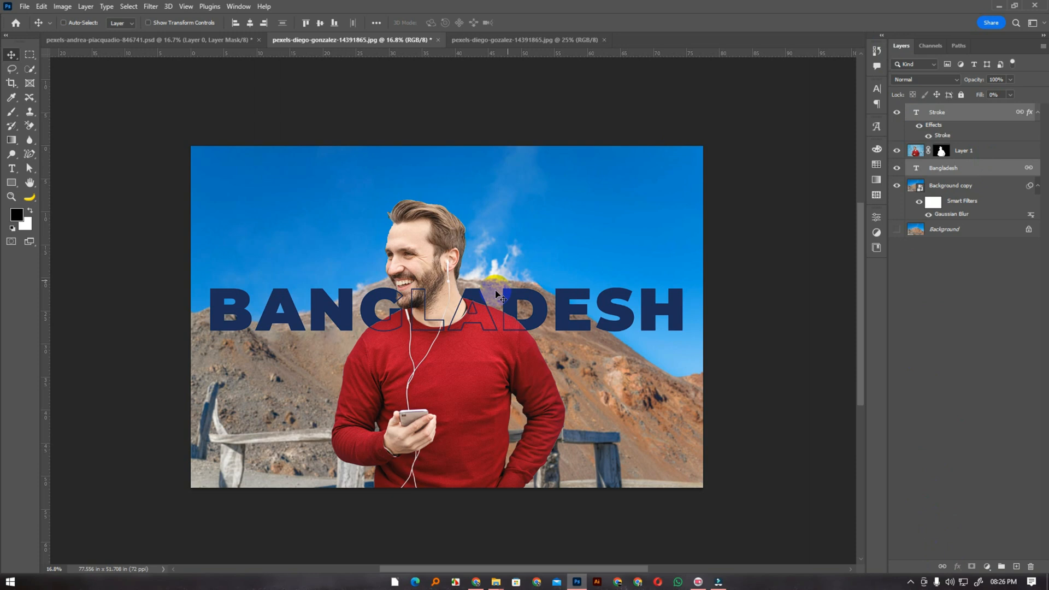
Move the linked Stroke and Bangladesh texts slightly lower, across the man's upper chest
click(957, 329)
click(978, 122)
mouse_move(554, 318)
mouse_down()
mouse_move(553, 244)
mouse_move(522, 264)
mouse_move(439, 400)
mouse_move(386, 403)
mouse_move(657, 413)
mouse_move(394, 413)
mouse_move(579, 404)
mouse_move(564, 324)
mouse_move(559, 335)
mouse_up()
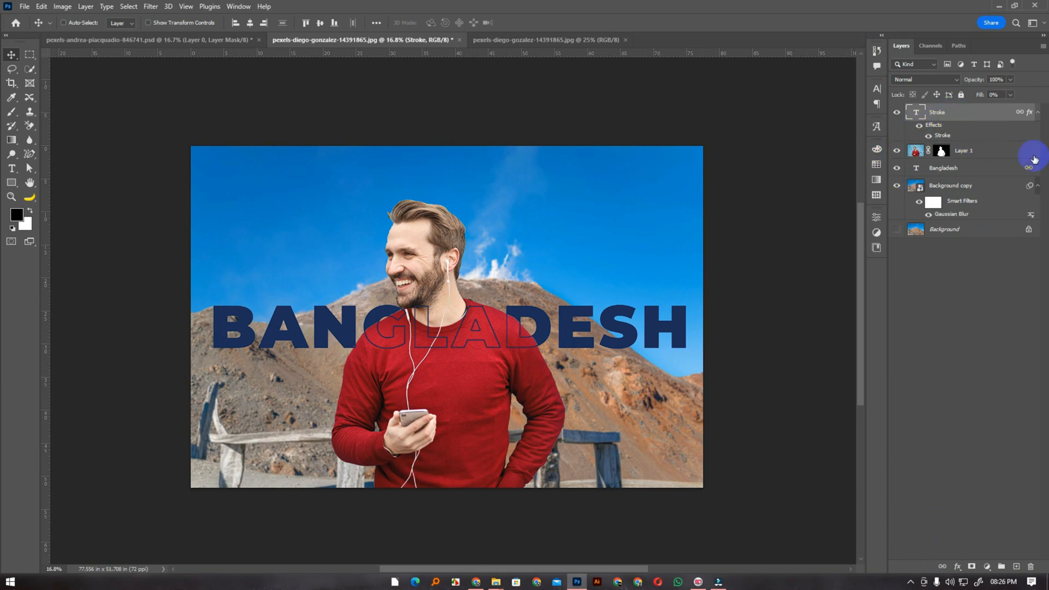
Duplicate Layer 1 to the top of the layer stack and hide every layer except Background copy
click(970, 172)
click(970, 155)
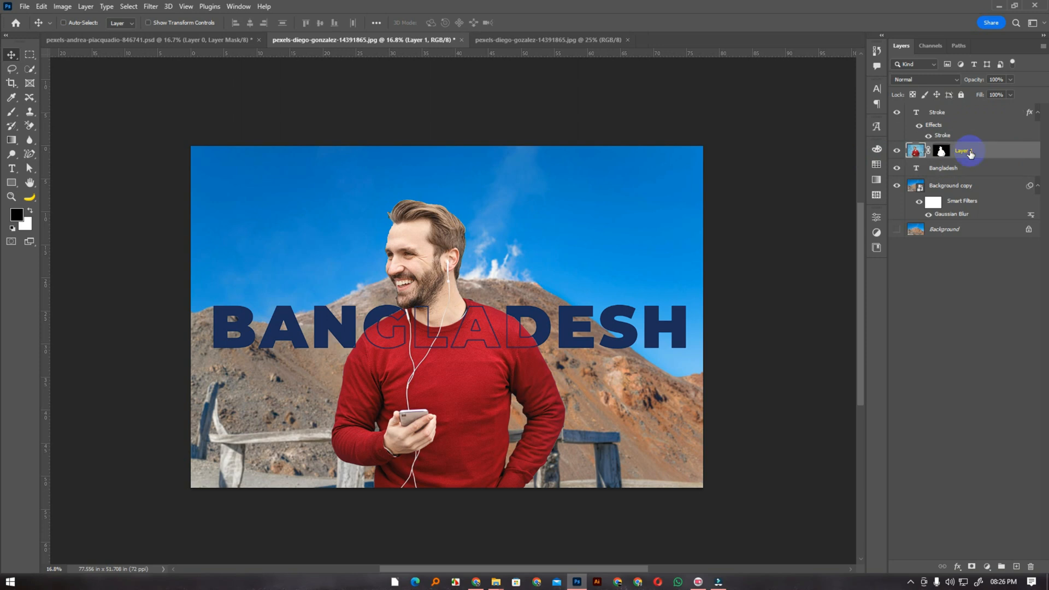
key(ctrl+j)
drag(970, 154, 970, 113)
mouse_move(896, 130)
mouse_down()
mouse_move(898, 189)
mouse_move(897, 112)
mouse_up()
click(896, 202)
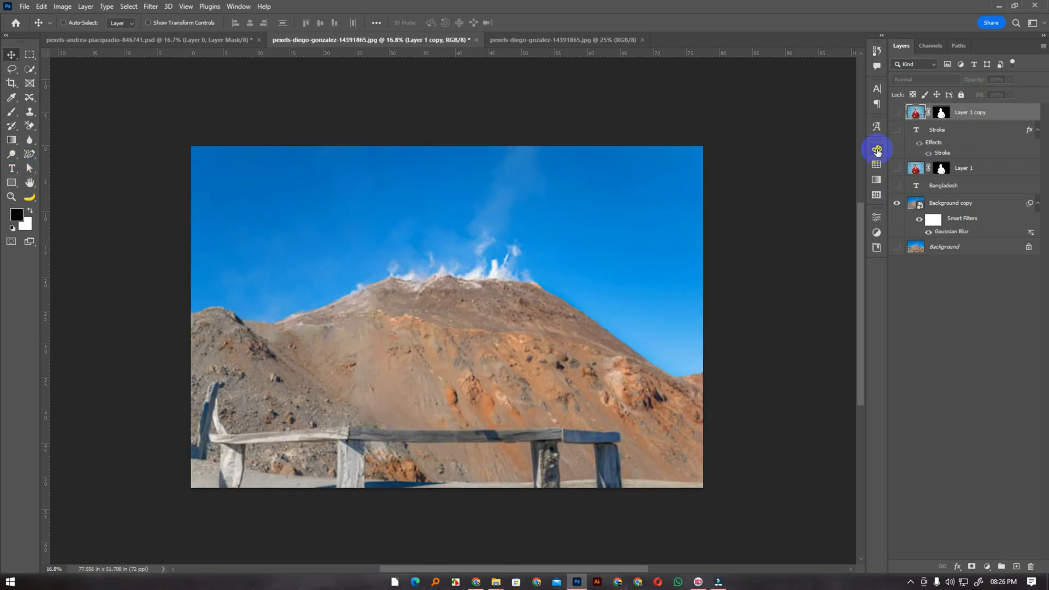
Duplicate the Bangladesh text layer, move the copy to the top of the layer stack and make it visible
click(959, 186)
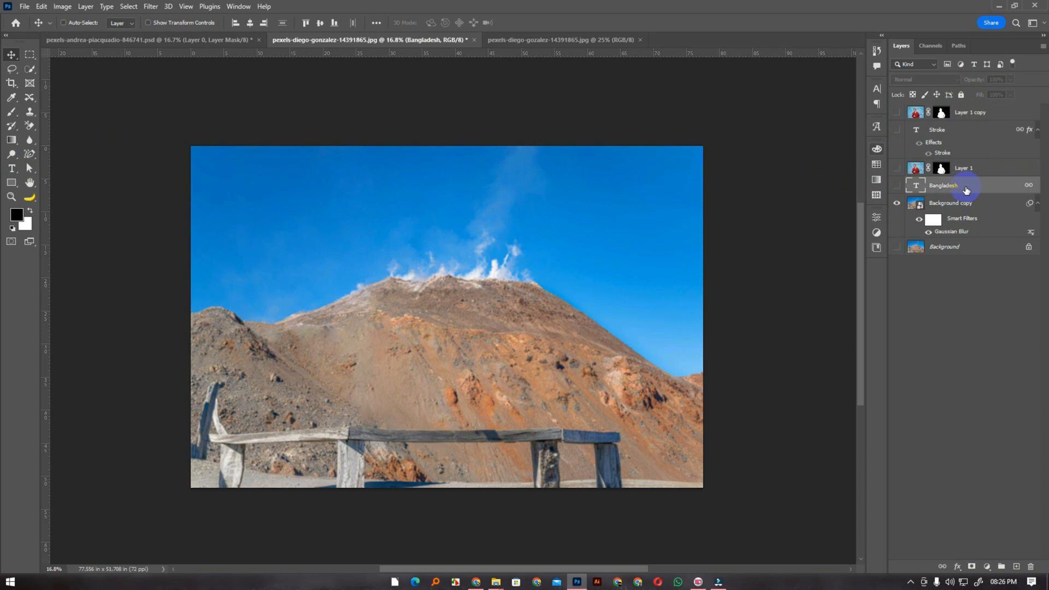
key(ctrl+j)
drag(962, 186, 960, 111)
click(897, 112)
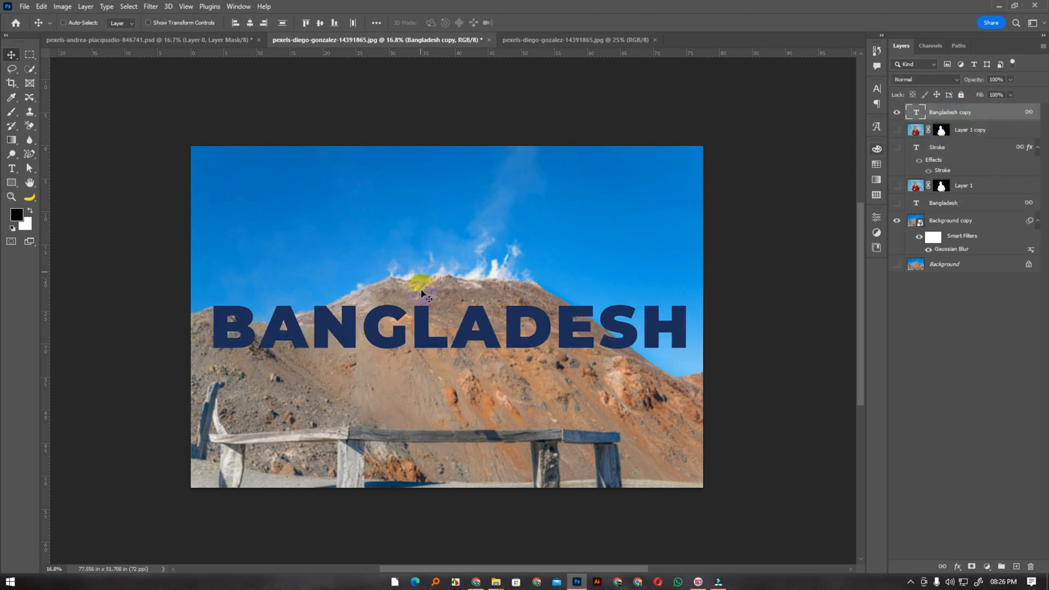
Move the Bangladesh copy text slightly higher and unlink it from the other text layers
drag(435, 312, 434, 297)
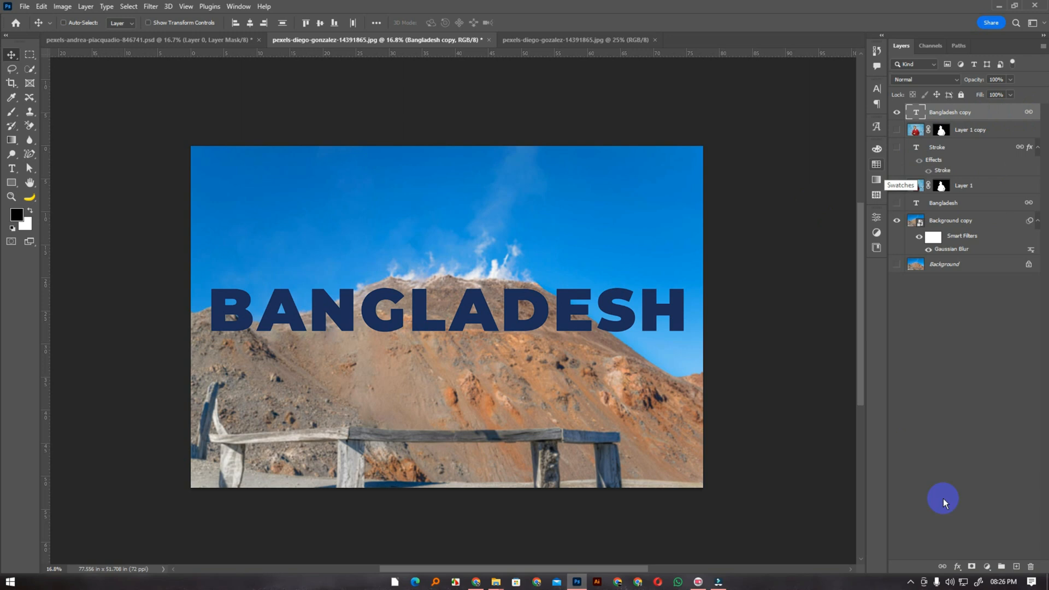
click(941, 566)
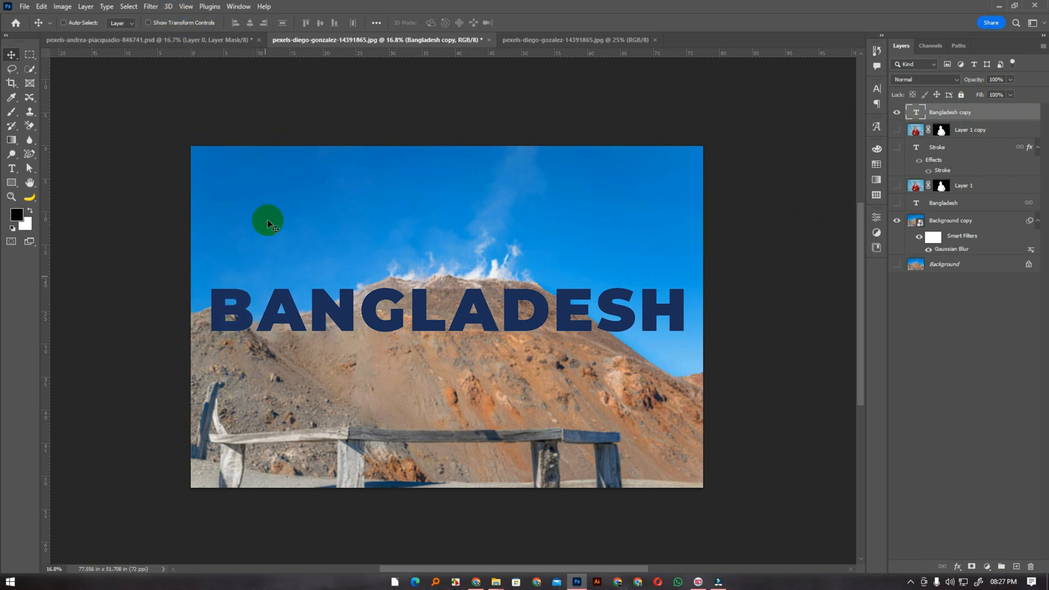
Convert the Bangladesh copy layer to a smart object and open the Liquify filter on it
right_click(965, 113)
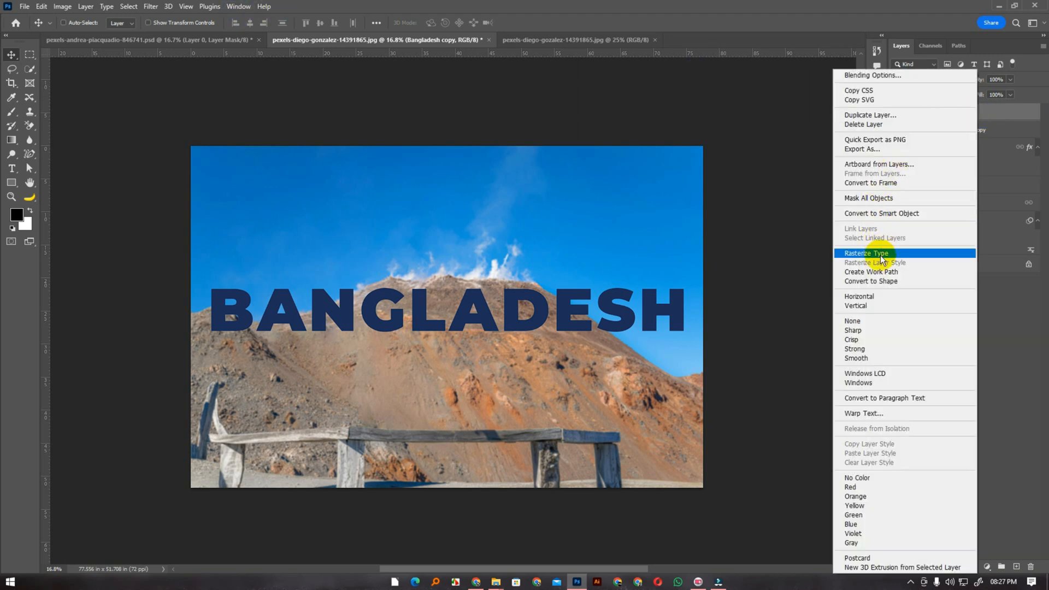
click(877, 213)
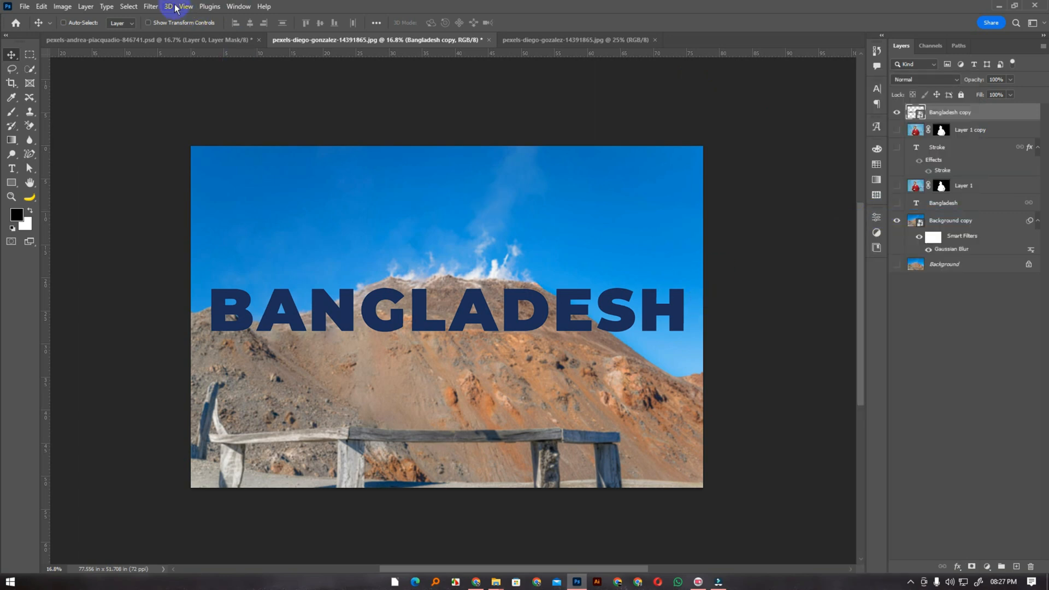
click(152, 7)
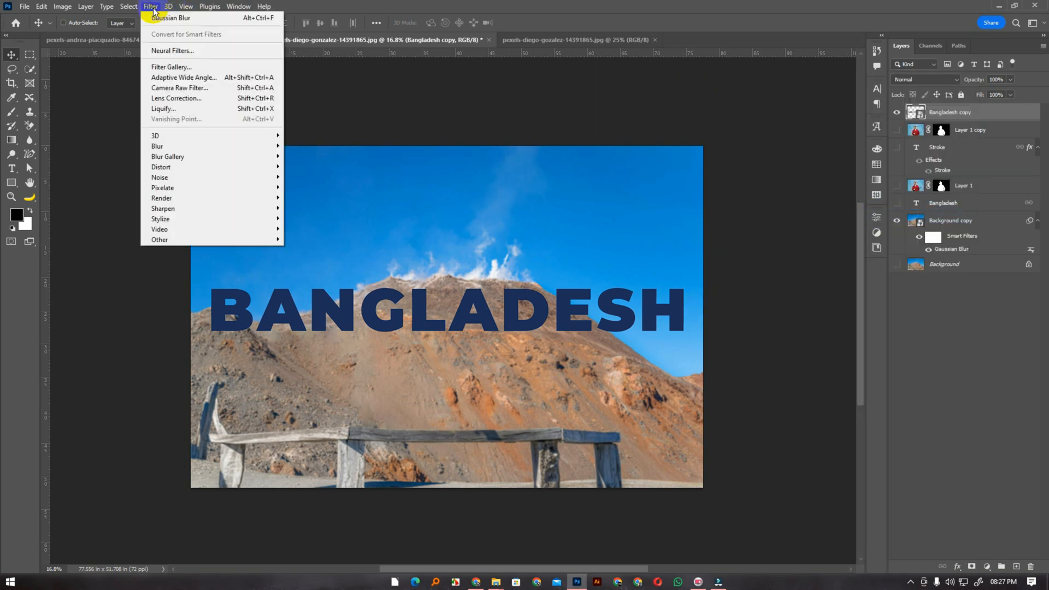
click(163, 110)
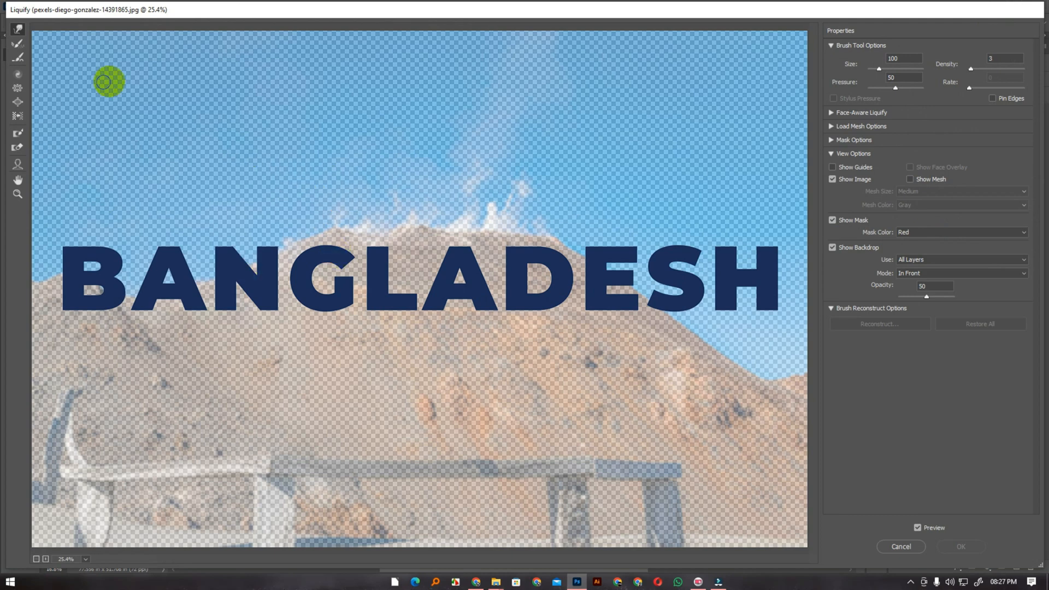
Pull small parts of the first A and the D downward with the Forward Warp tool, raising the brush density to 48
click(18, 31)
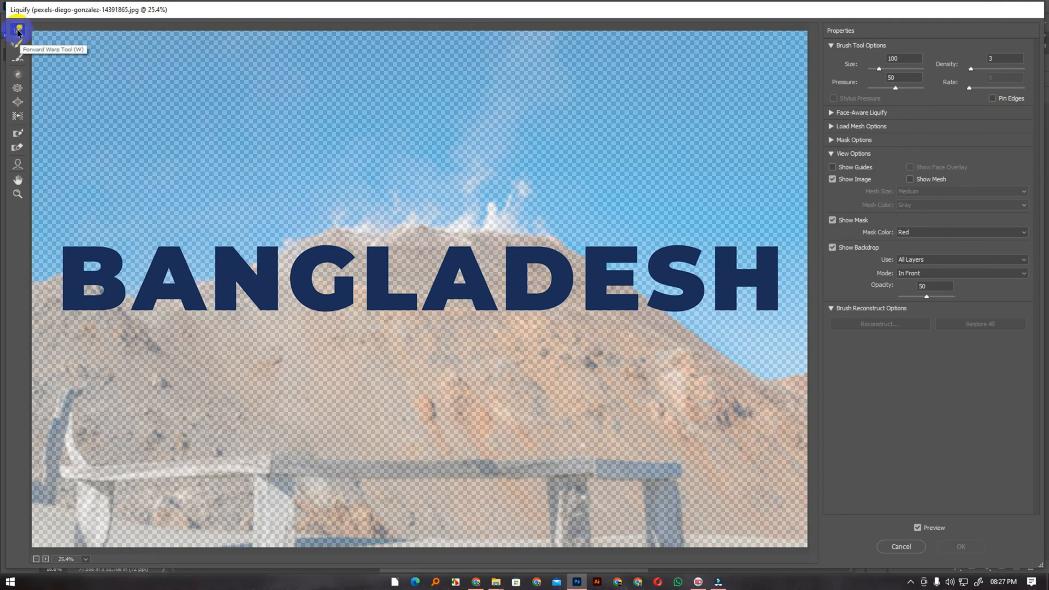
drag(202, 284, 203, 355)
drag(189, 285, 190, 340)
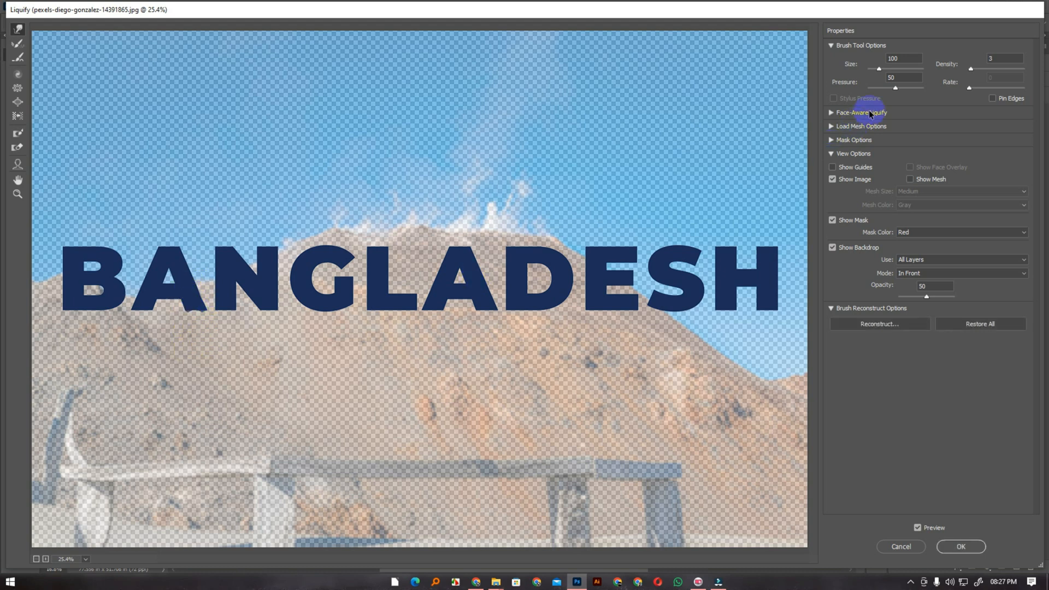
drag(978, 71, 996, 69)
drag(501, 297, 510, 333)
drag(539, 290, 540, 351)
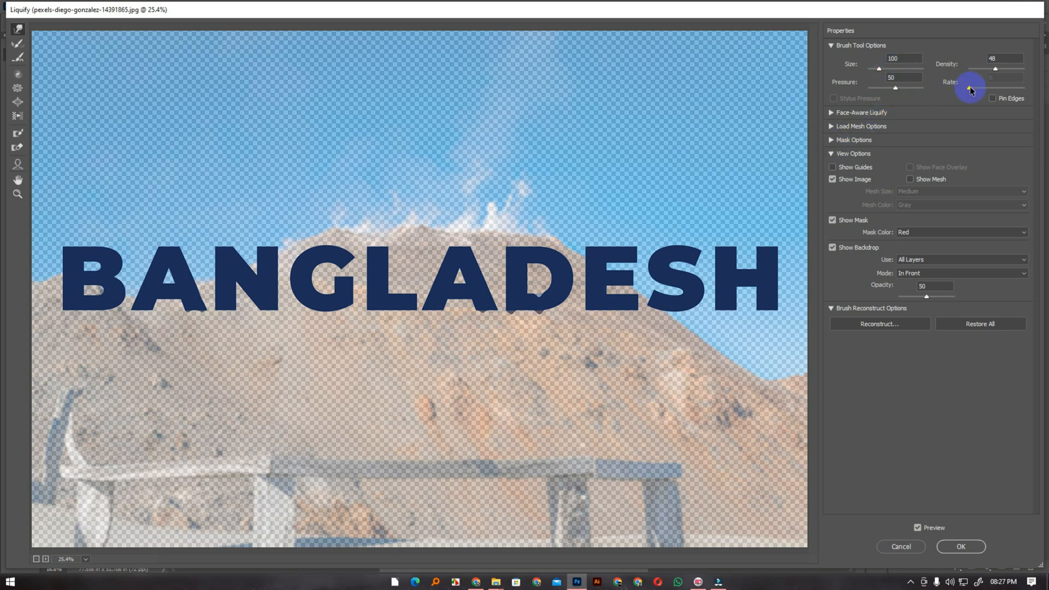
Warp the BANGLADESH letters downward with brush size 784, density 79 and backdrop opacity 28, and apply the Liquify filter
drag(996, 70, 1018, 72)
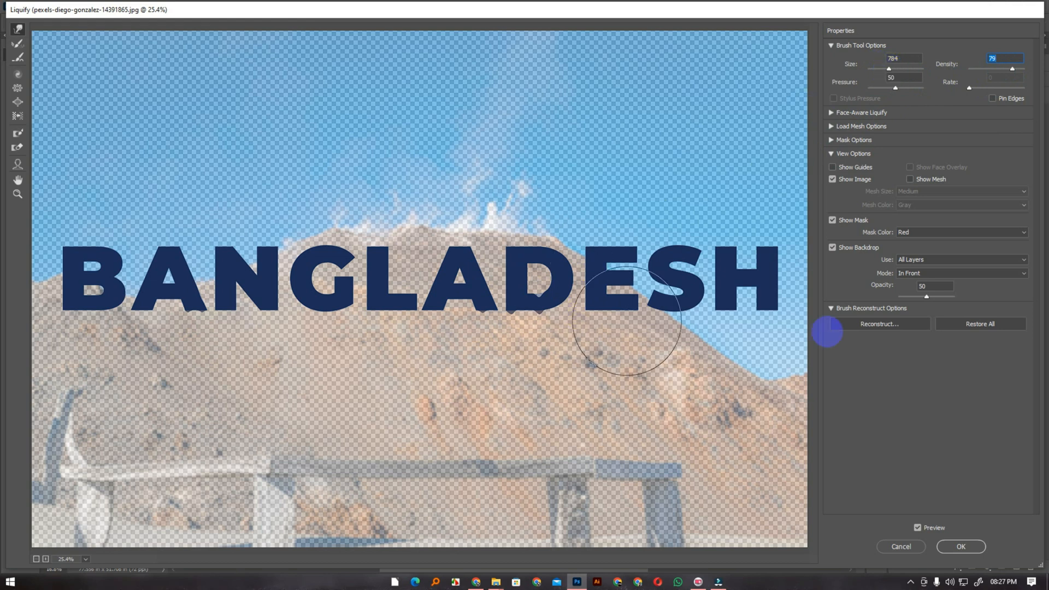
mouse_move(928, 296)
mouse_down()
mouse_move(944, 300)
mouse_move(914, 298)
mouse_up()
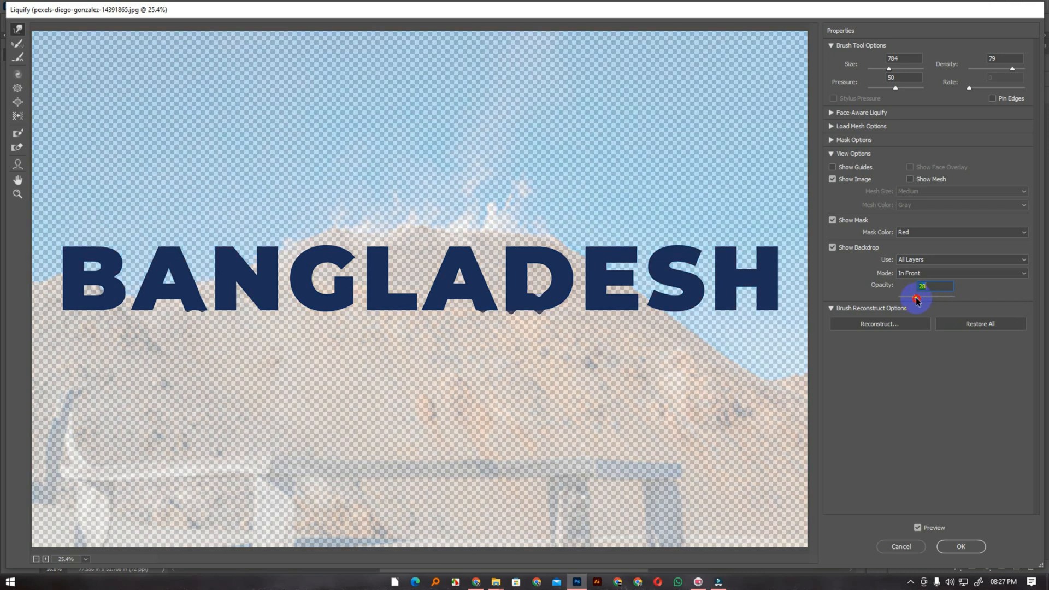
mouse_move(604, 319)
mouse_down()
mouse_move(605, 295)
mouse_move(606, 358)
mouse_up()
drag(355, 281, 362, 356)
drag(242, 281, 235, 359)
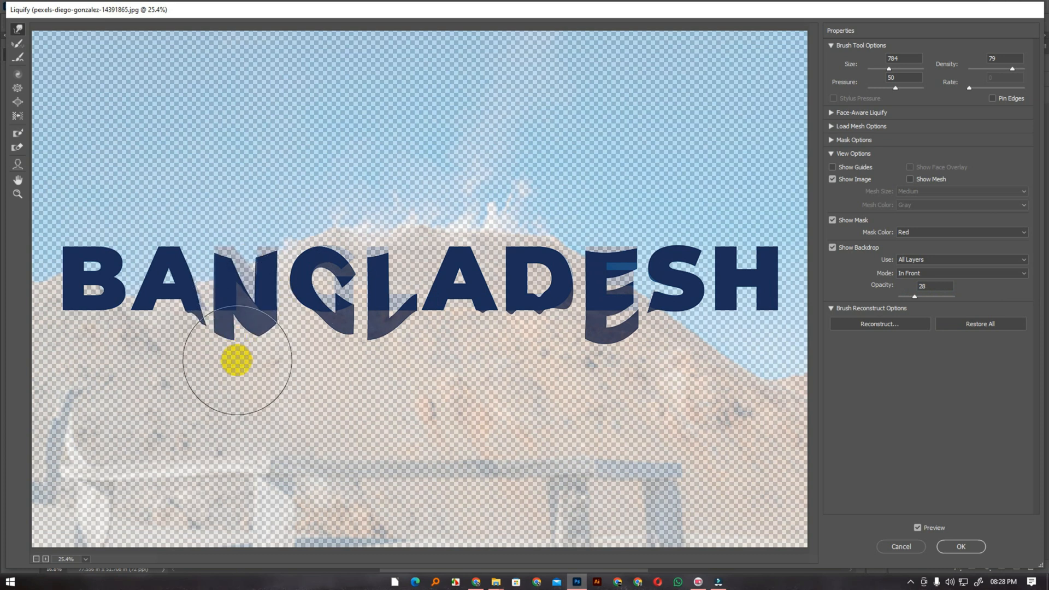
drag(171, 277, 164, 362)
drag(114, 297, 110, 363)
drag(742, 255, 741, 378)
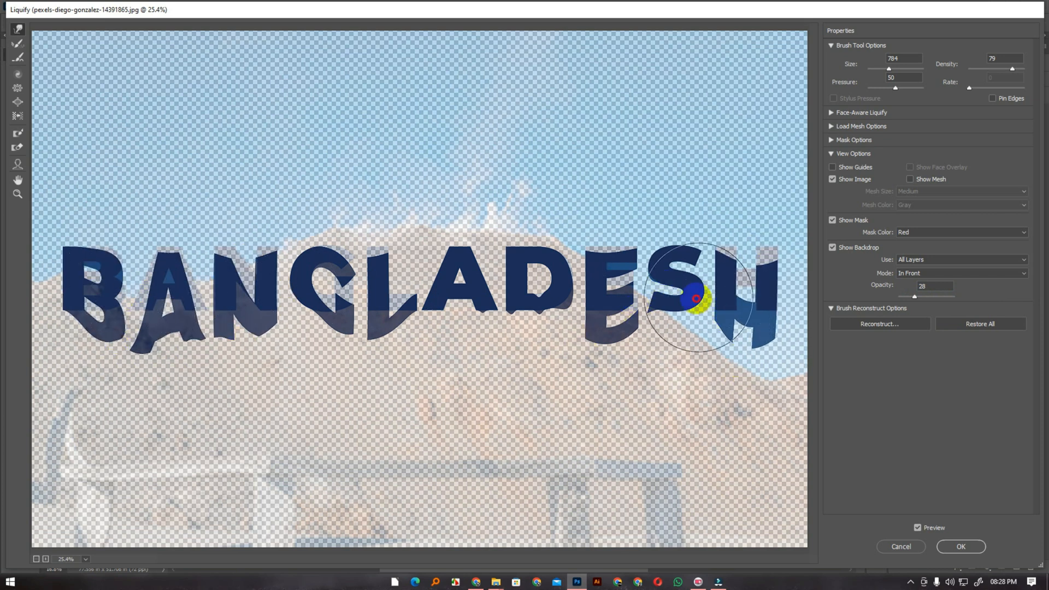
drag(704, 290, 679, 388)
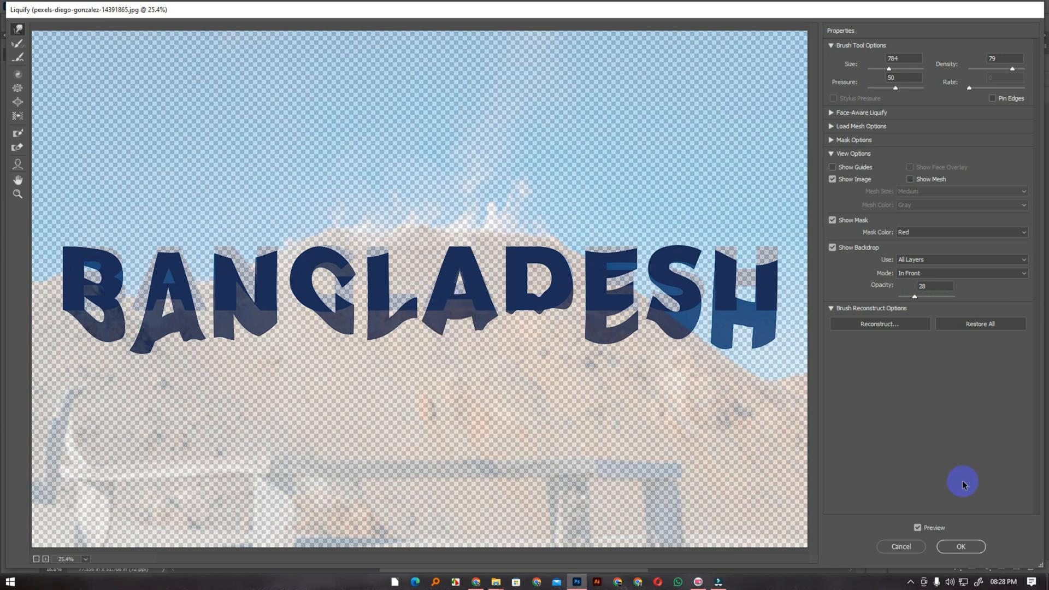
click(960, 546)
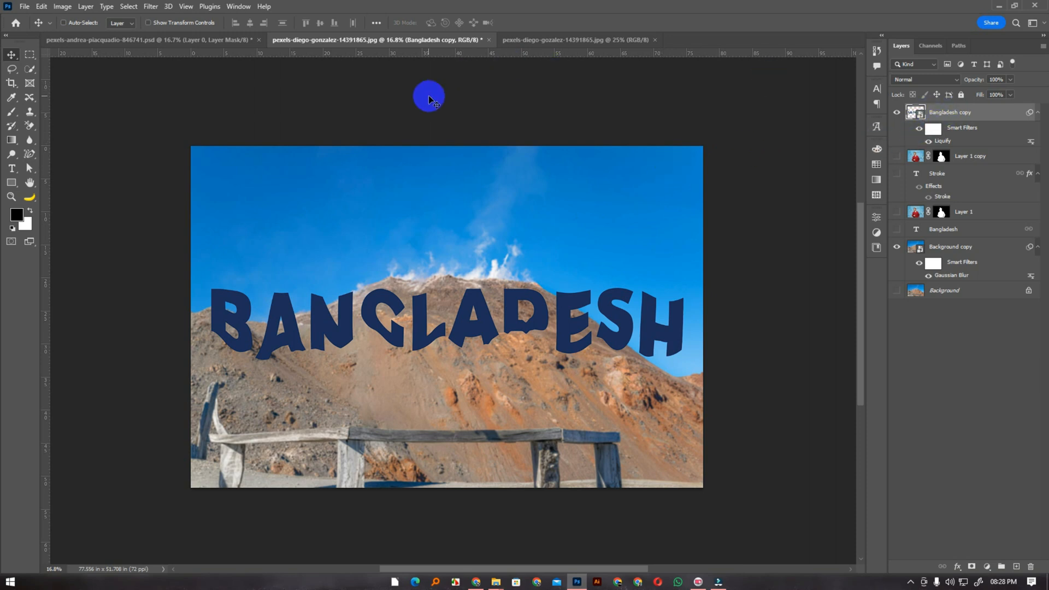
click(151, 6)
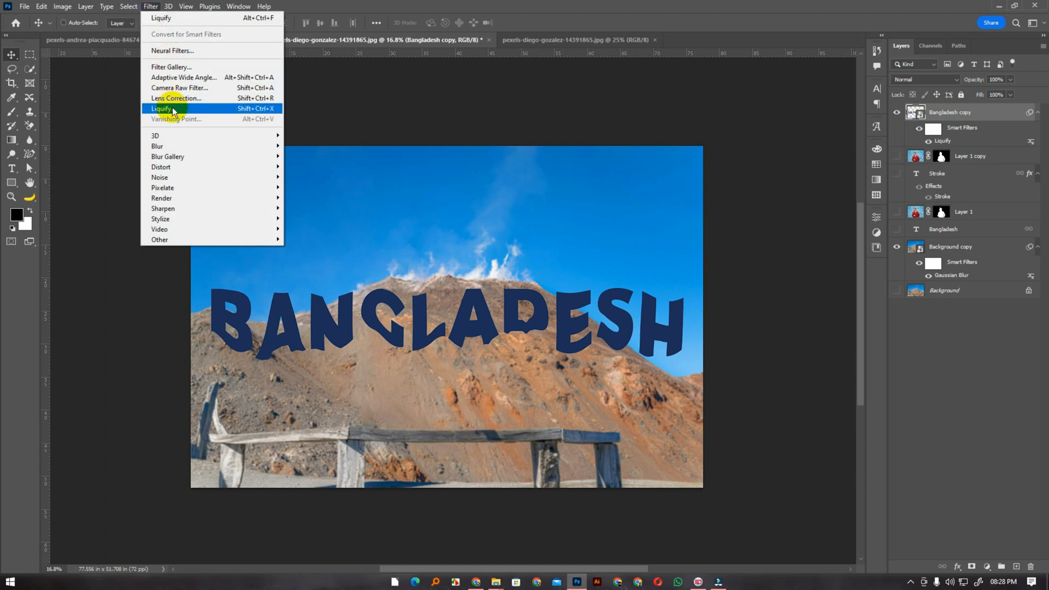
mouse_move(181, 146)
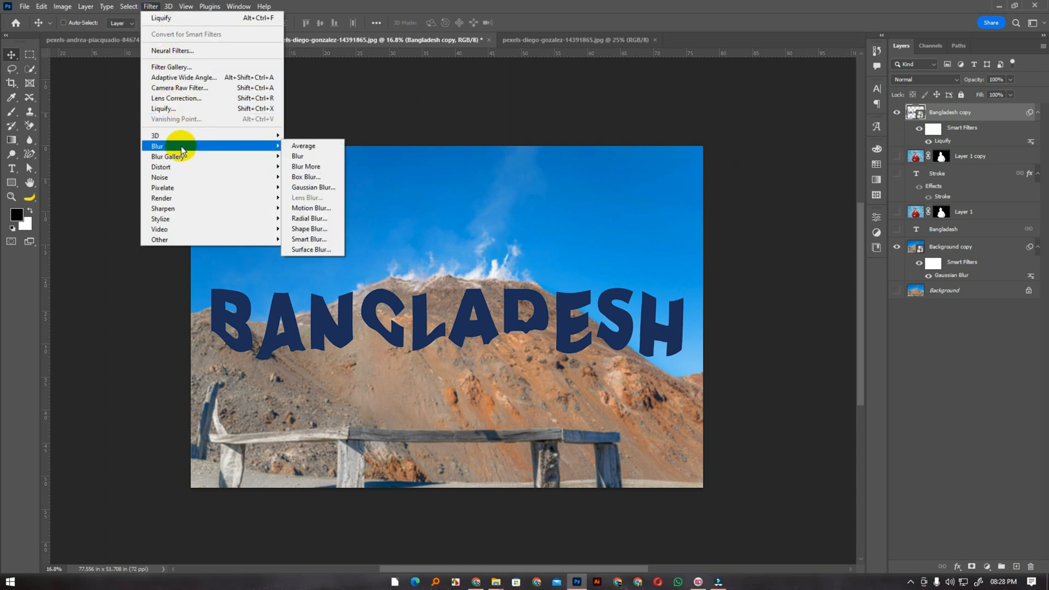
click(563, 6)
click(489, 41)
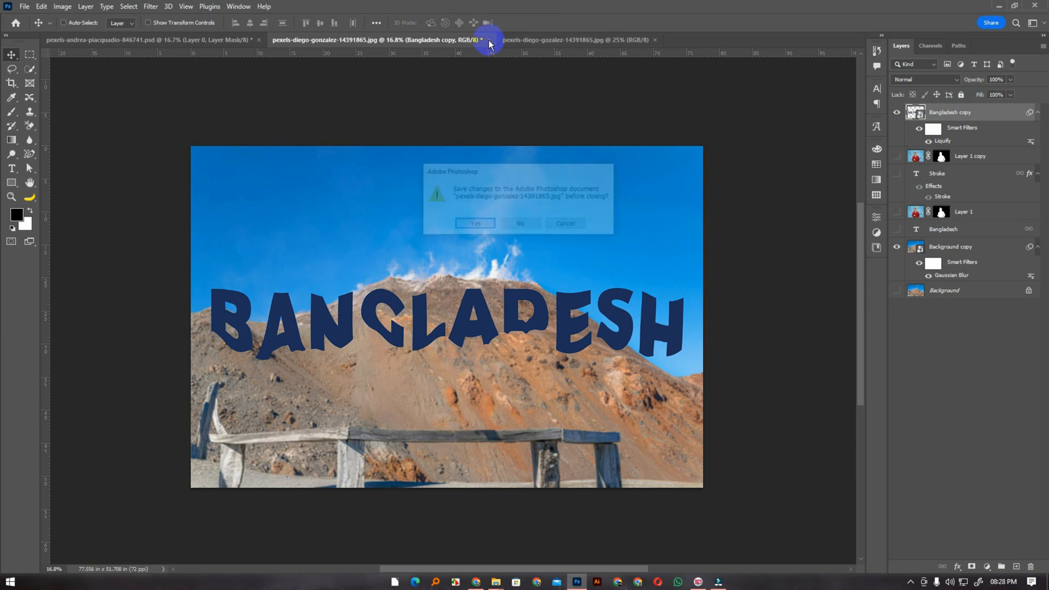
click(519, 226)
click(931, 117)
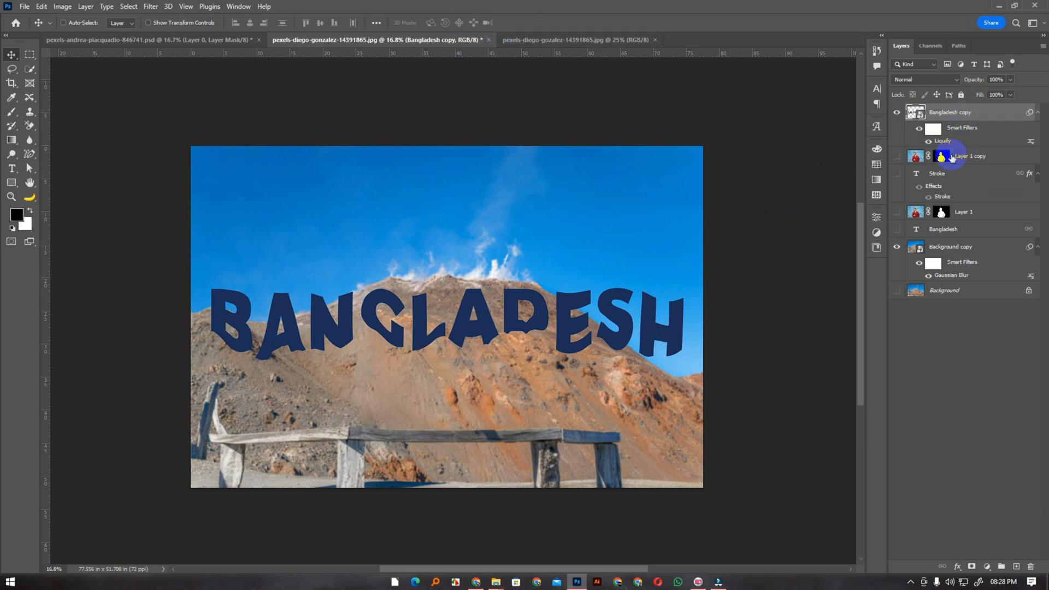
Duplicate the Background layer to the top of the layer stack, showing the copy and hiding the Bangladesh copy layer
click(959, 292)
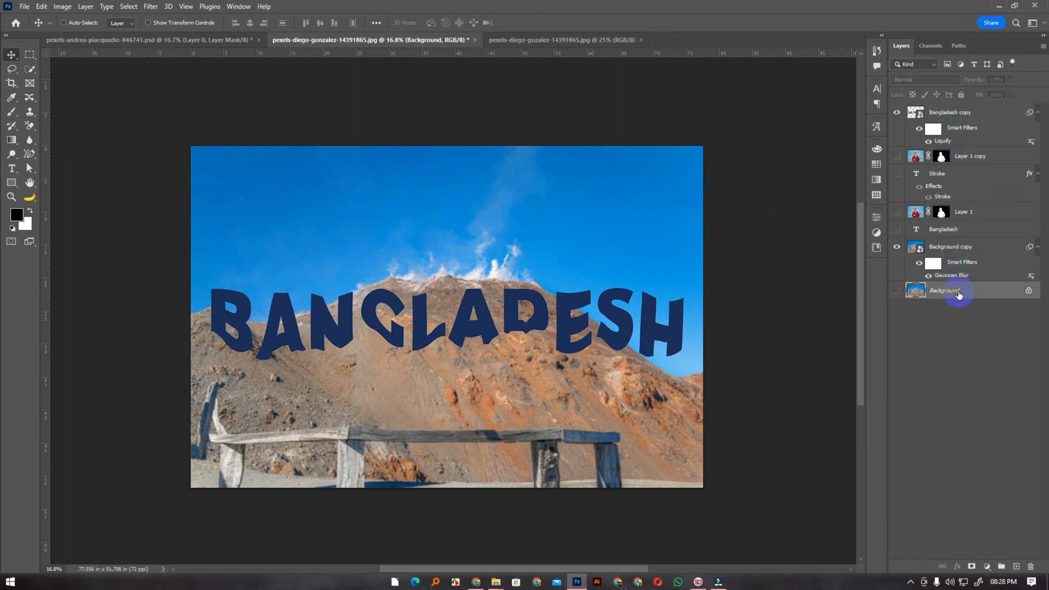
key(ctrl+j)
drag(960, 294, 951, 113)
click(896, 112)
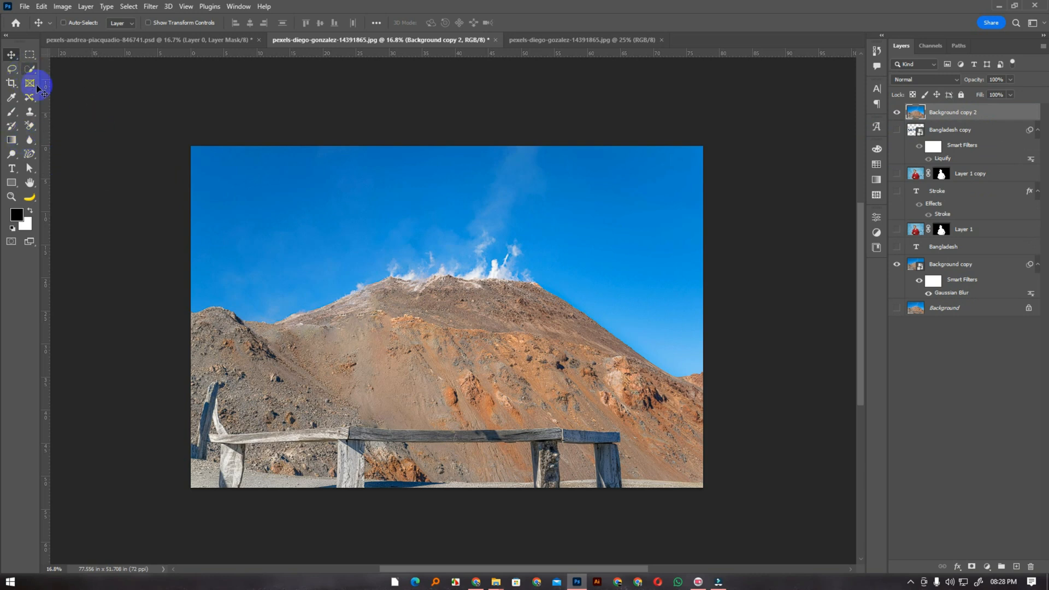
click(123, 232)
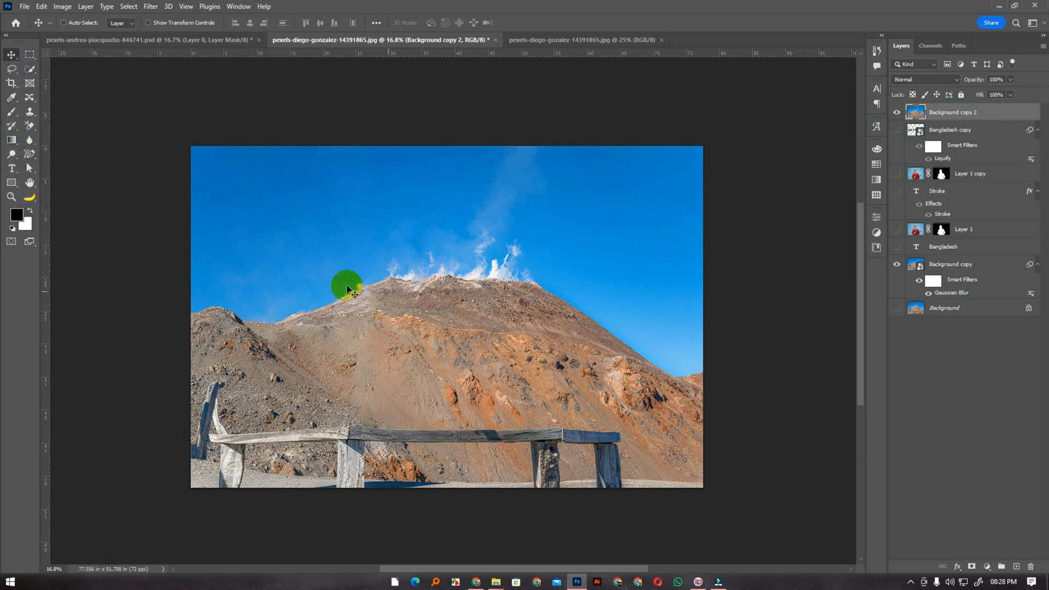
Add the text NACTAR on the sky above the mountain's left slope
key(t)
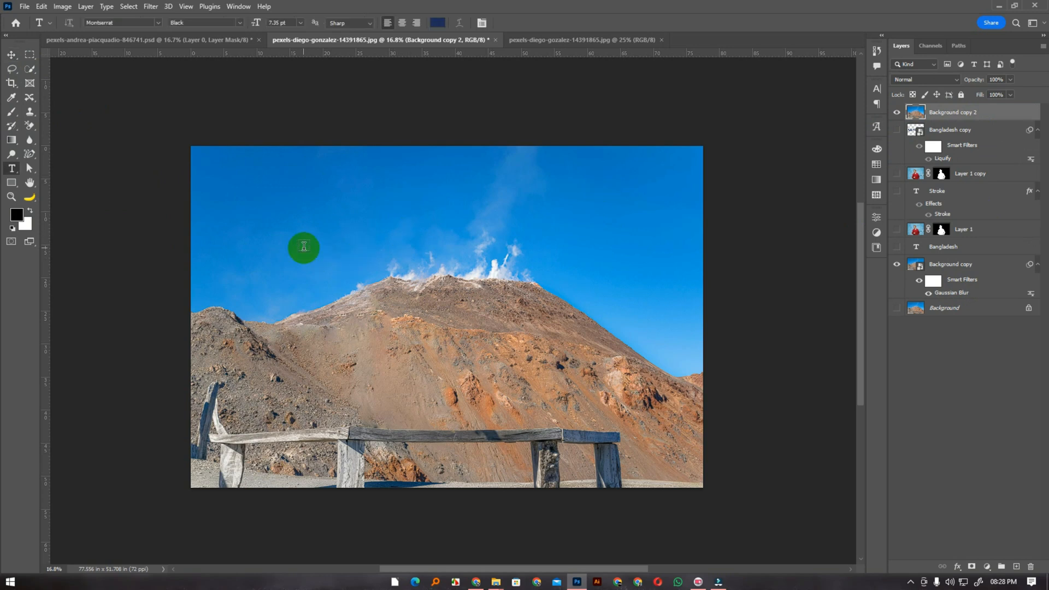
click(304, 247)
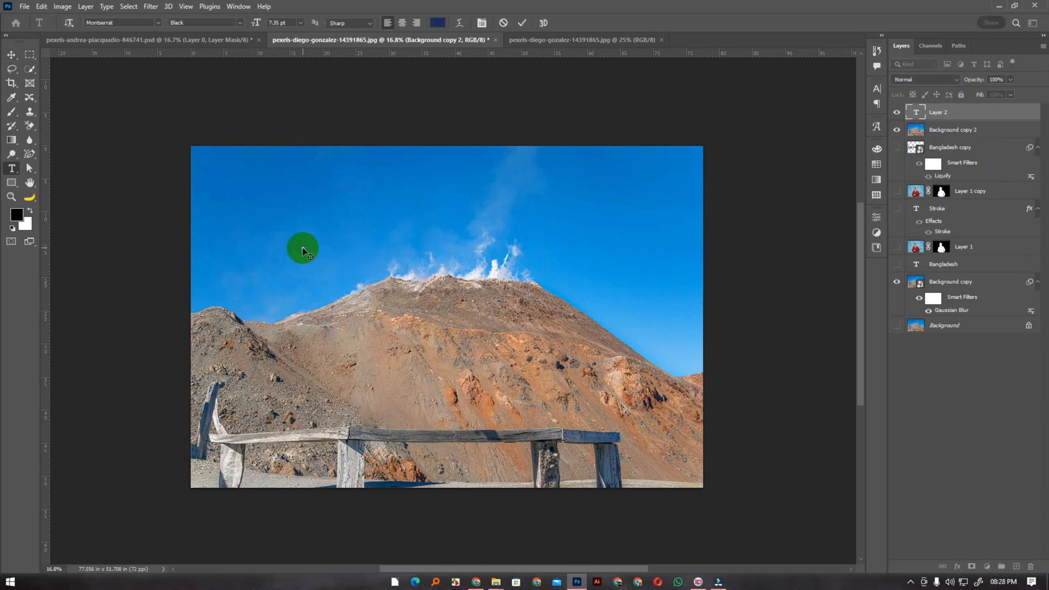
click(12, 55)
Enlarge the NACTAR text and place it across the mountain just below the summit
key(ctrl+t)
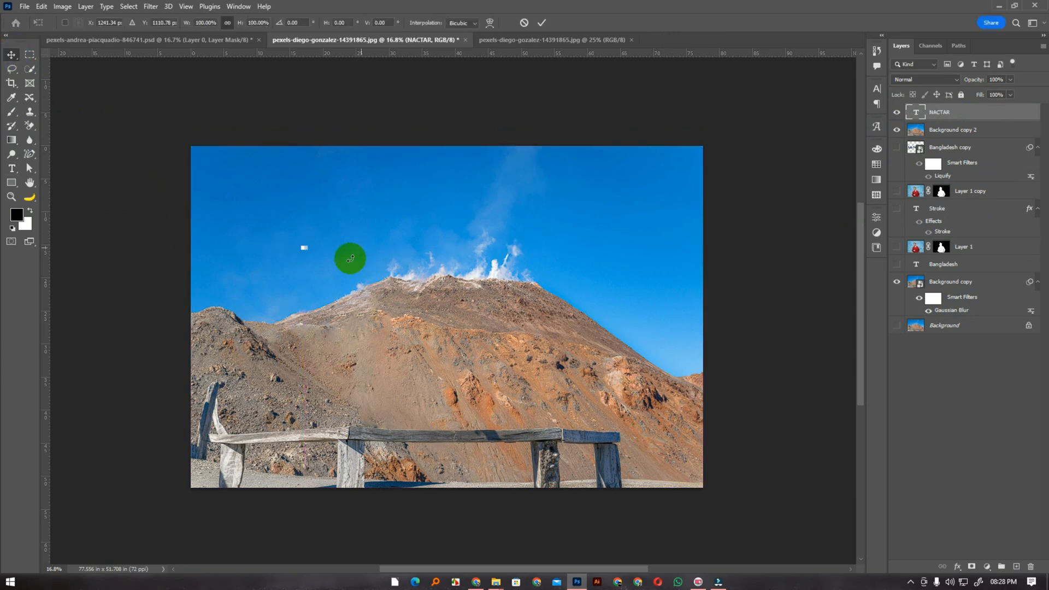
drag(308, 251, 544, 378)
drag(461, 304, 465, 315)
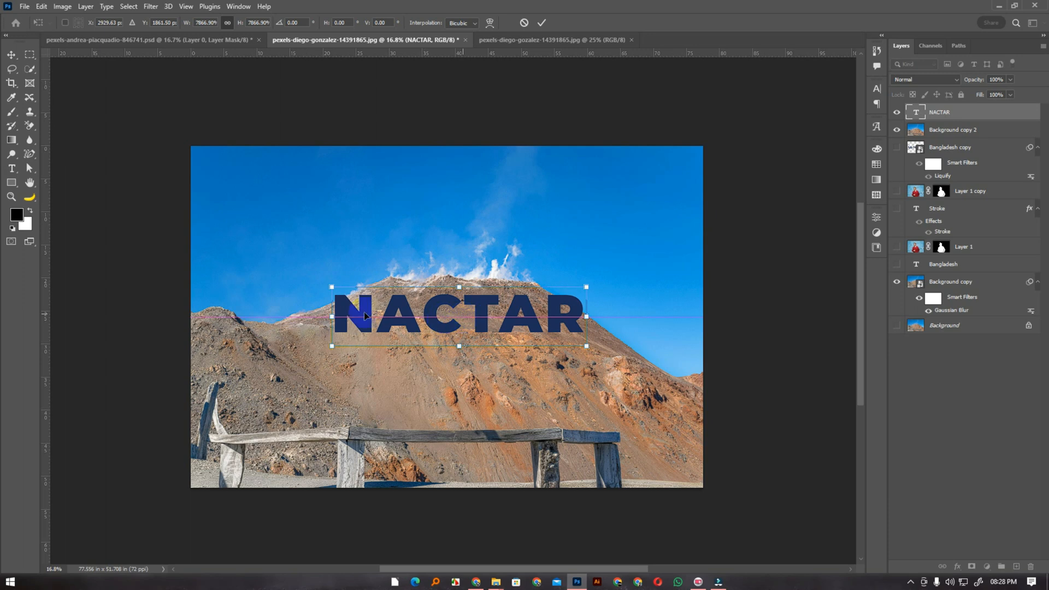
drag(332, 286, 369, 297)
drag(498, 320, 497, 321)
key(Return)
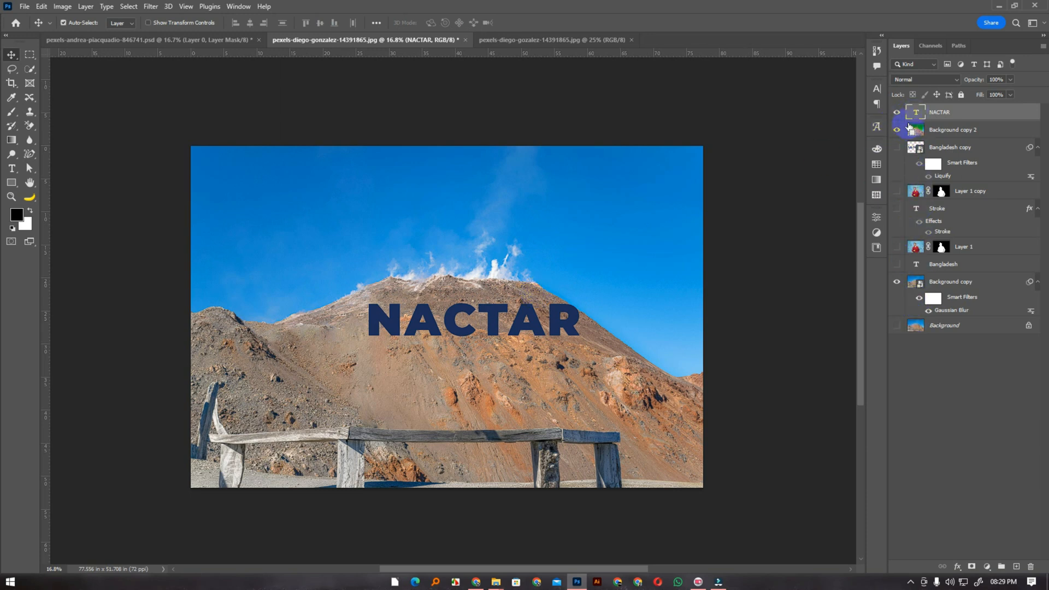
Load the NACTAR text's outline as a selection, copy it and deselect
ctrl+click(916, 115)
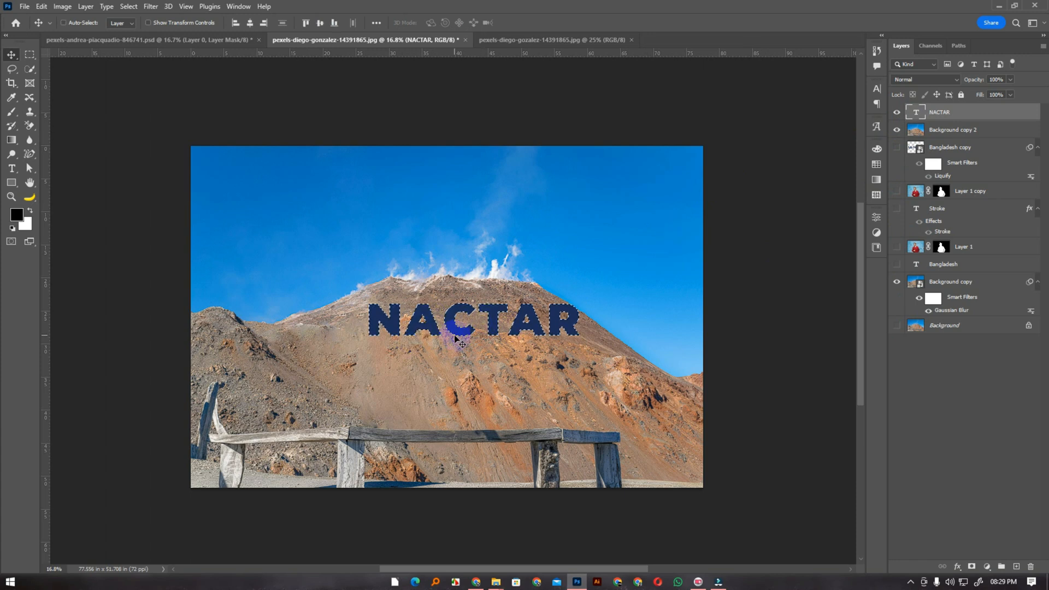
key(ctrl)
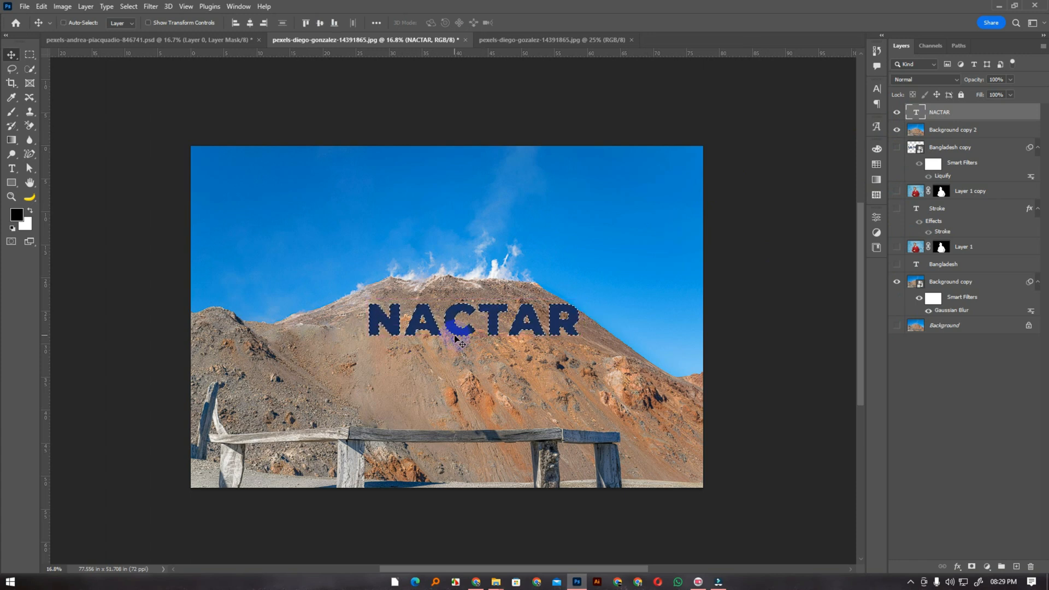
key(ctrl+d)
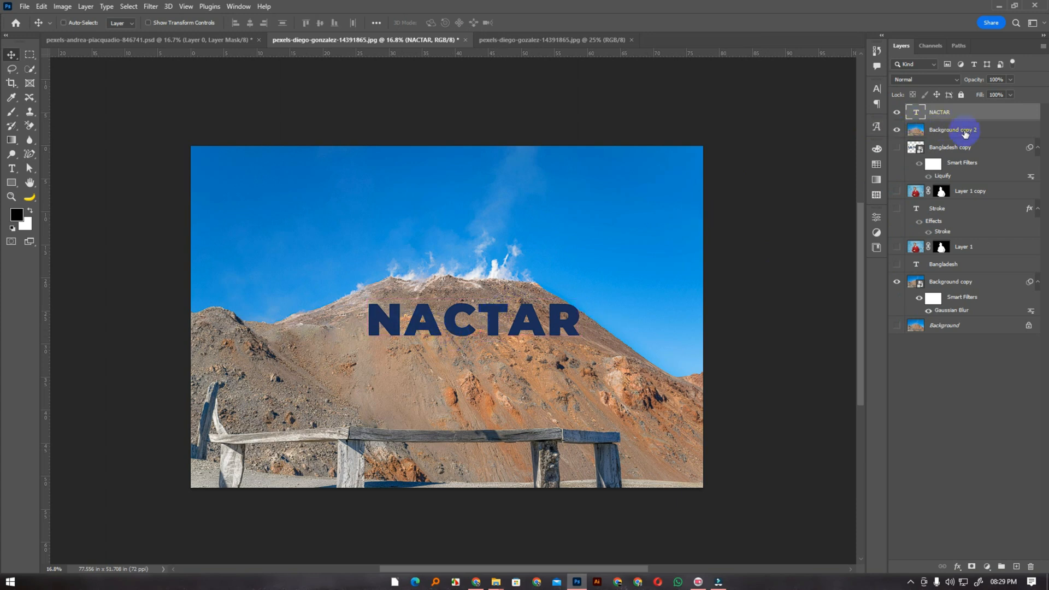
Open the Vanishing Point filter on the Background copy 2 layer
click(939, 136)
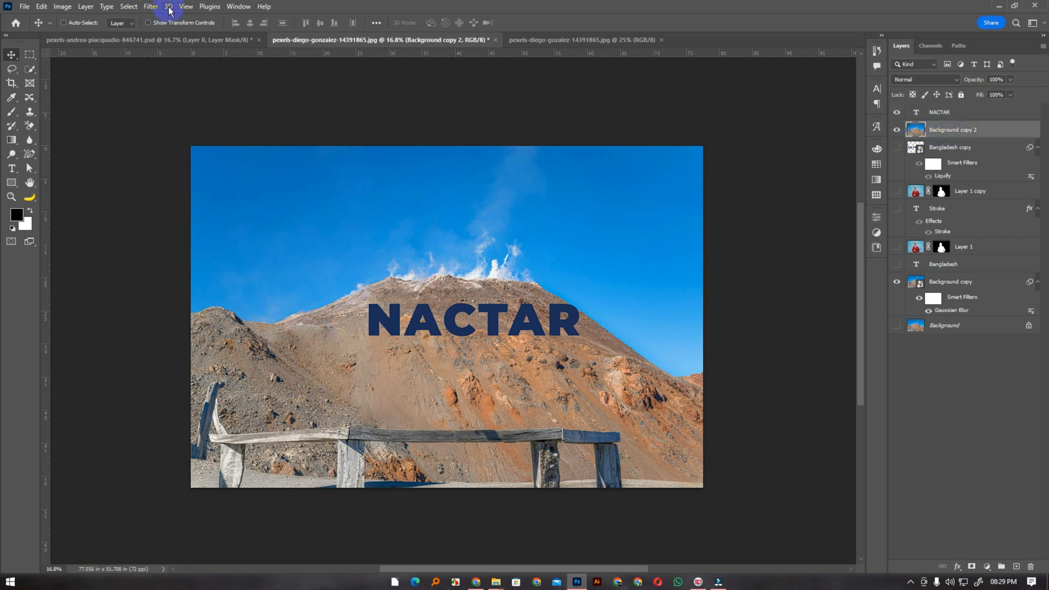
click(151, 6)
click(170, 117)
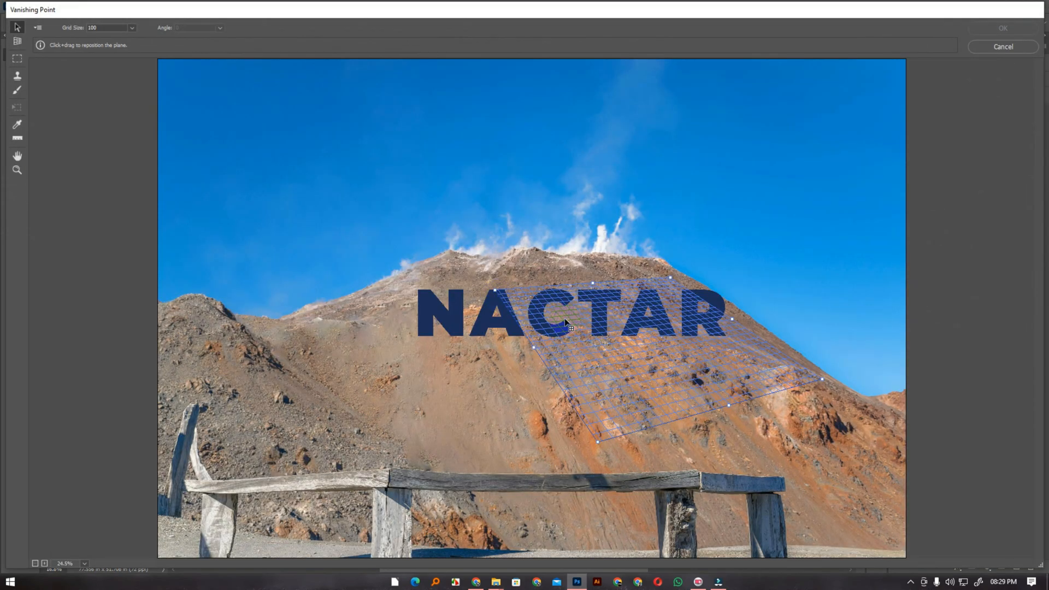
Move the perspective plane onto the slope below the NACTAR text and adjust its lower-left and right corners
drag(599, 344, 561, 352)
drag(648, 280, 510, 362)
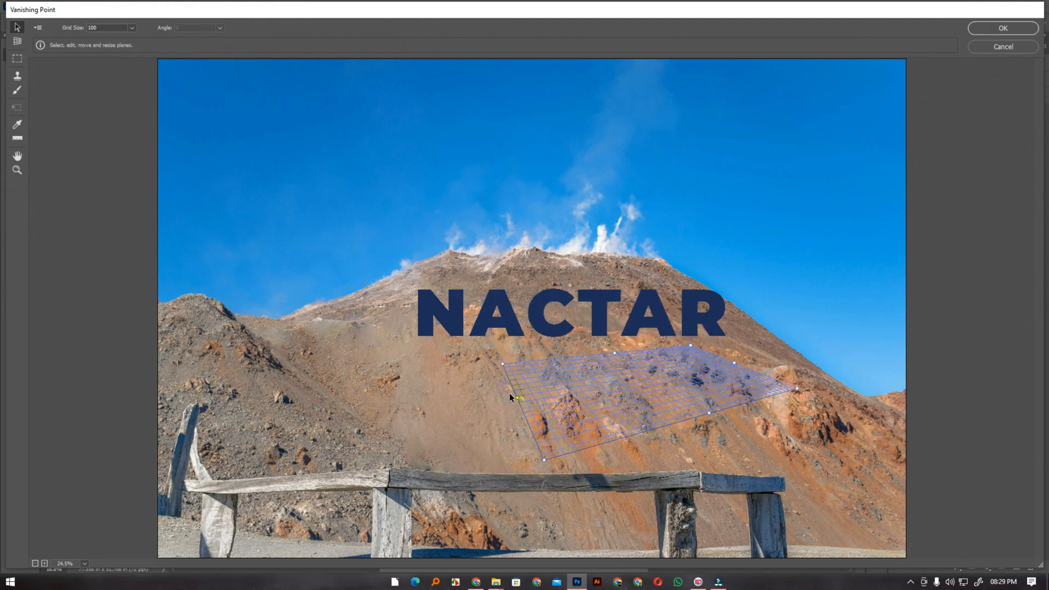
drag(544, 461, 553, 455)
click(795, 389)
drag(795, 390, 786, 399)
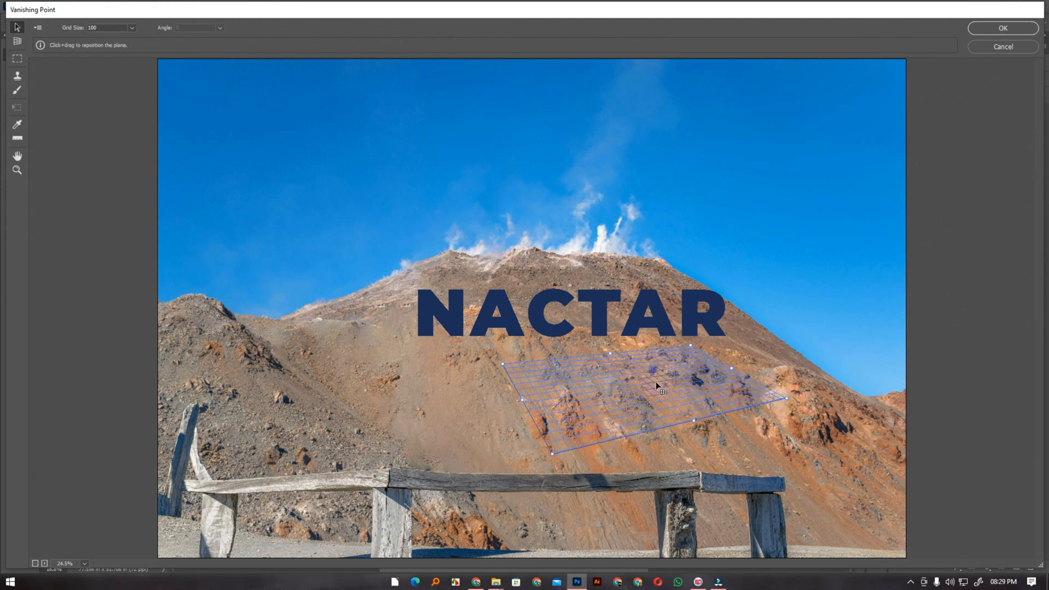
Paste the NACTAR text into Vanishing Point, fit it onto the perspective plane by scaling it down, and apply the filter
key(ctrl+v)
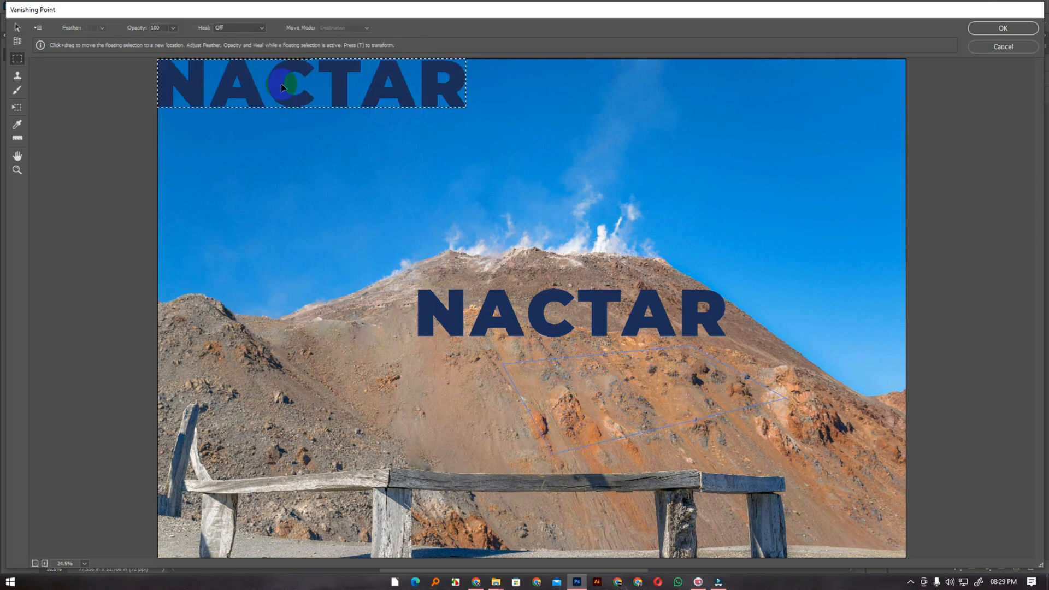
drag(285, 97, 675, 389)
key(t)
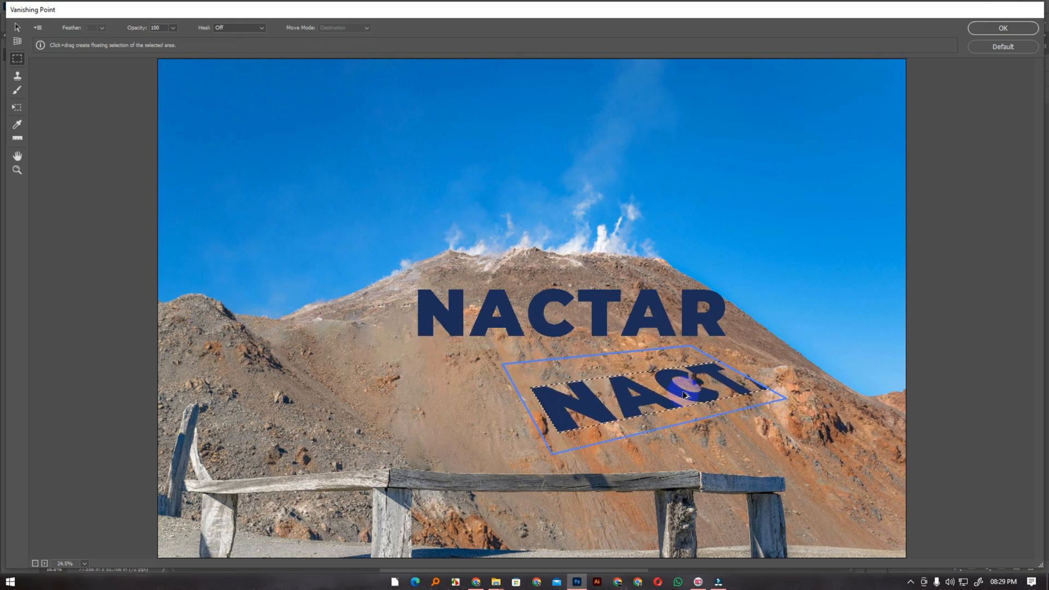
drag(527, 384, 542, 403)
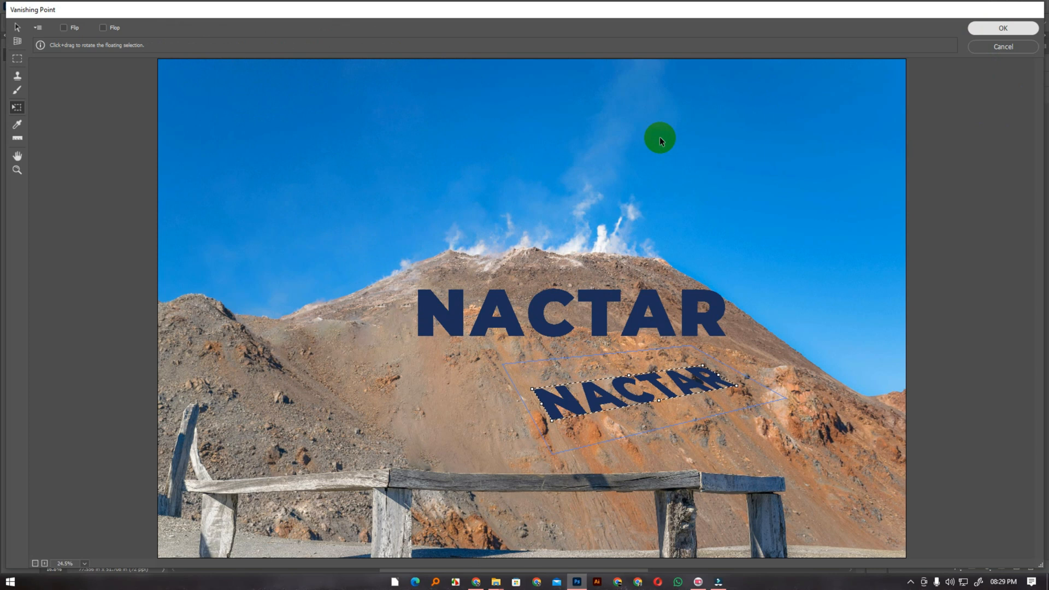
key(Return)
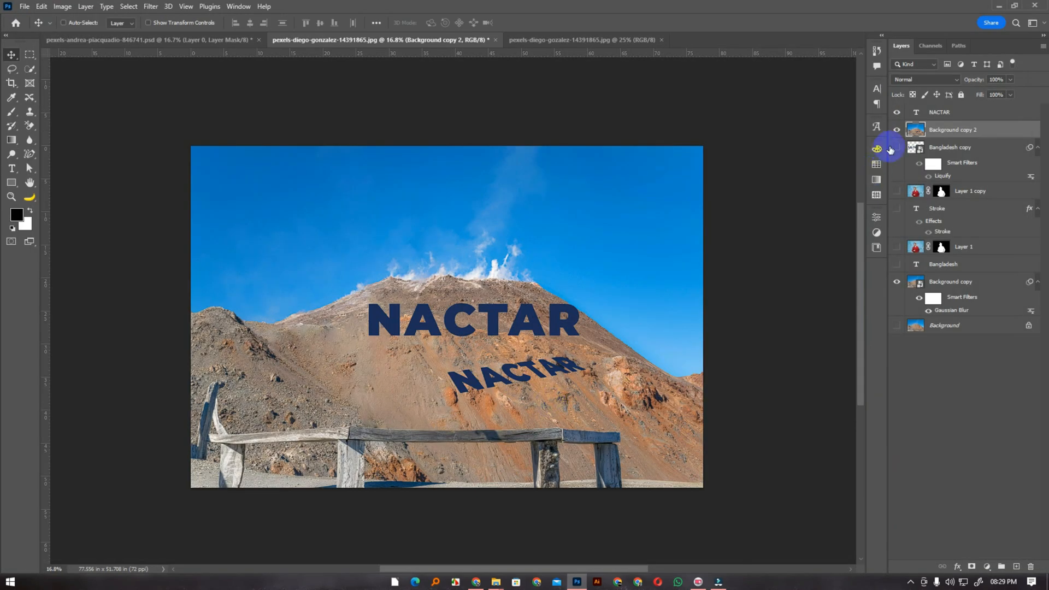
Hide the flat NACTAR text layer, and undo a trial move of the Background copy 2 layer
click(898, 113)
click(538, 375)
drag(518, 373, 463, 360)
key(ctrl+z)
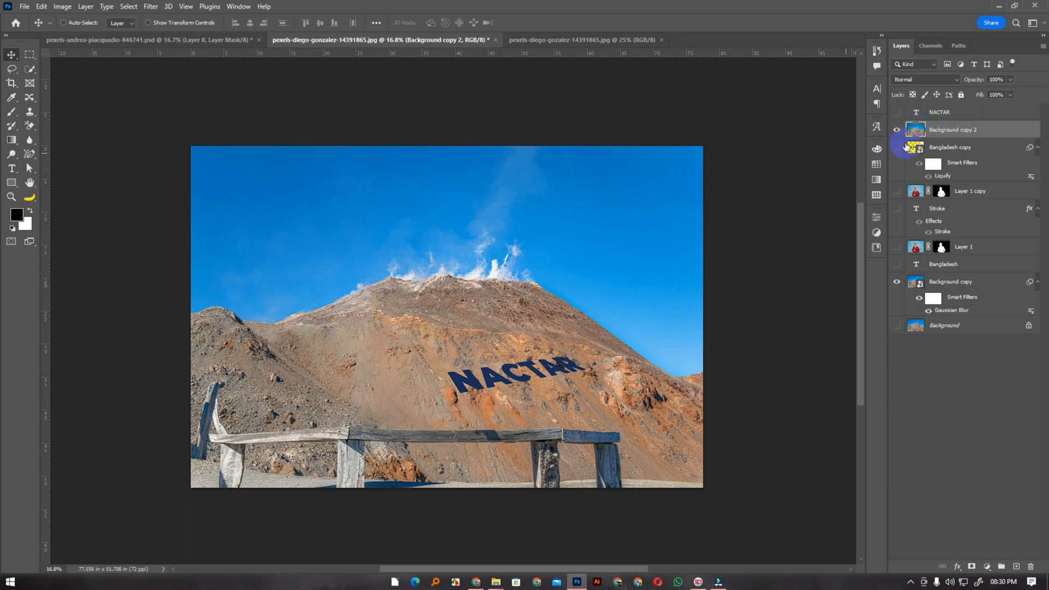
Switch to the photo of the man balancing on the fence, duplicate its Background layer and hide the original
click(549, 40)
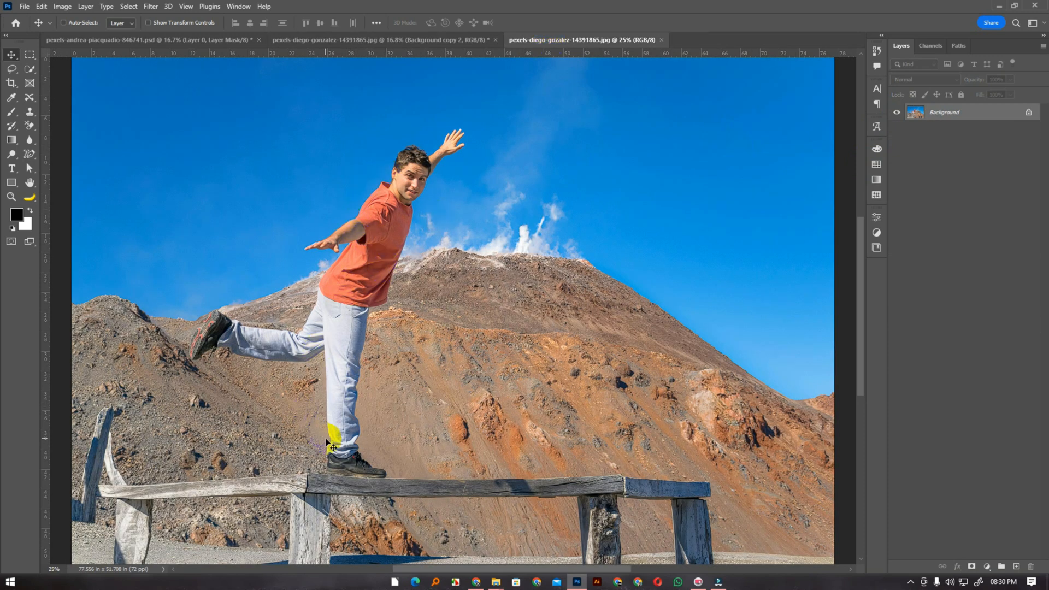
click(381, 40)
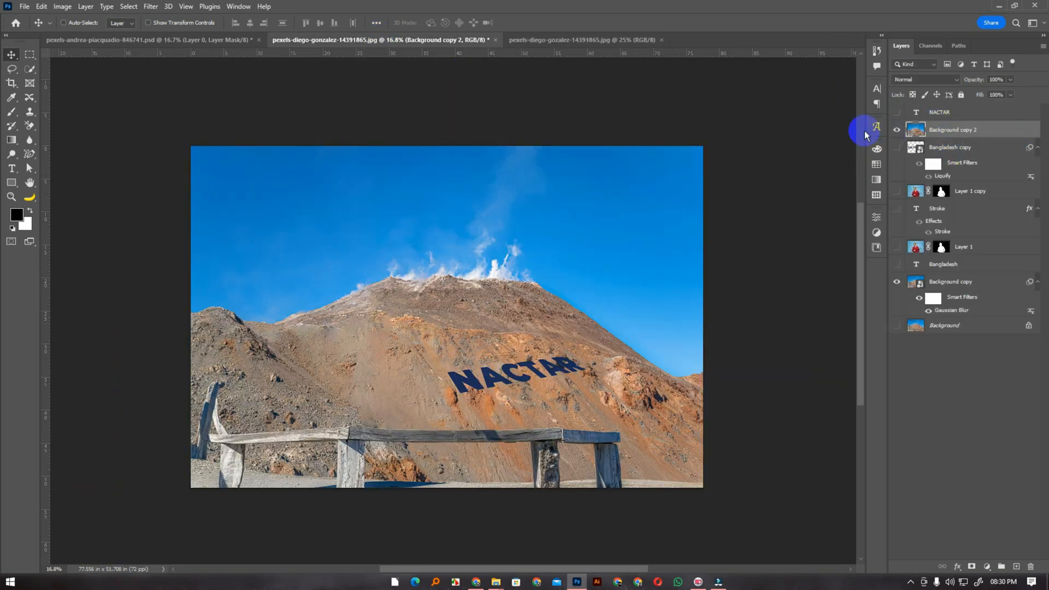
click(527, 39)
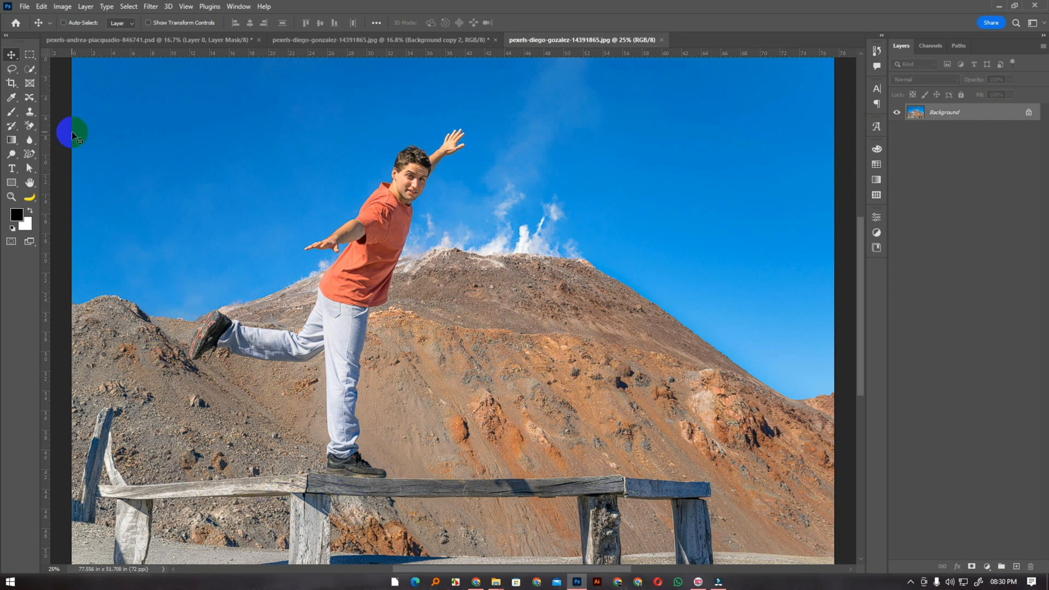
click(132, 6)
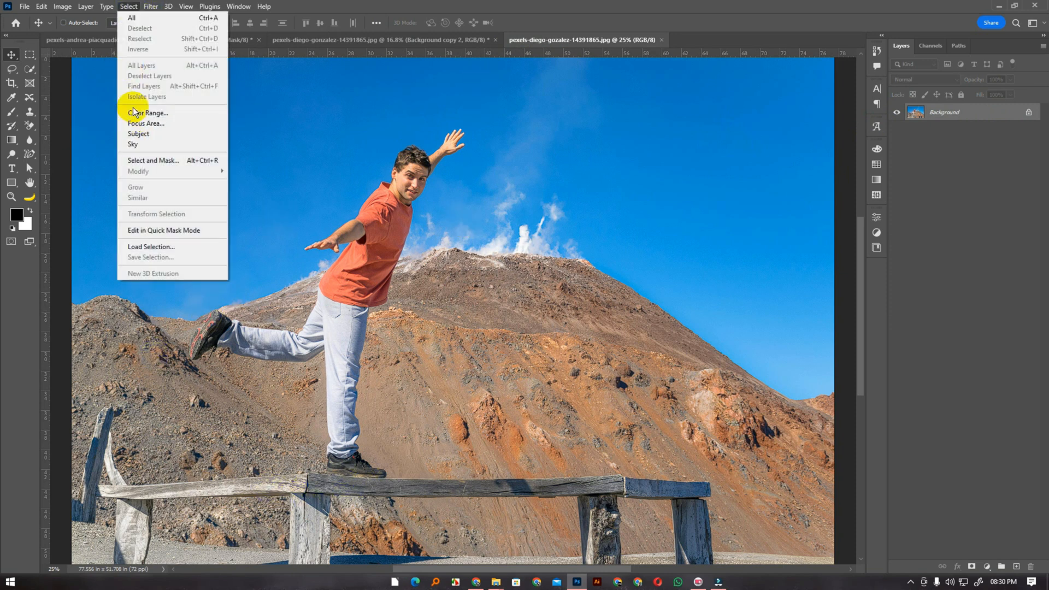
click(988, 119)
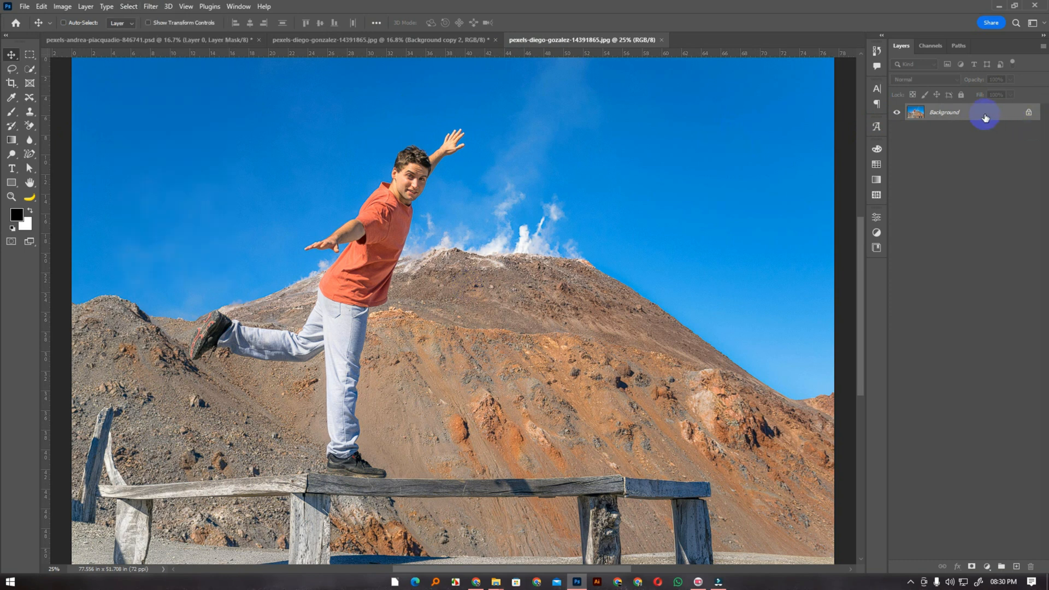
key(ctrl+j)
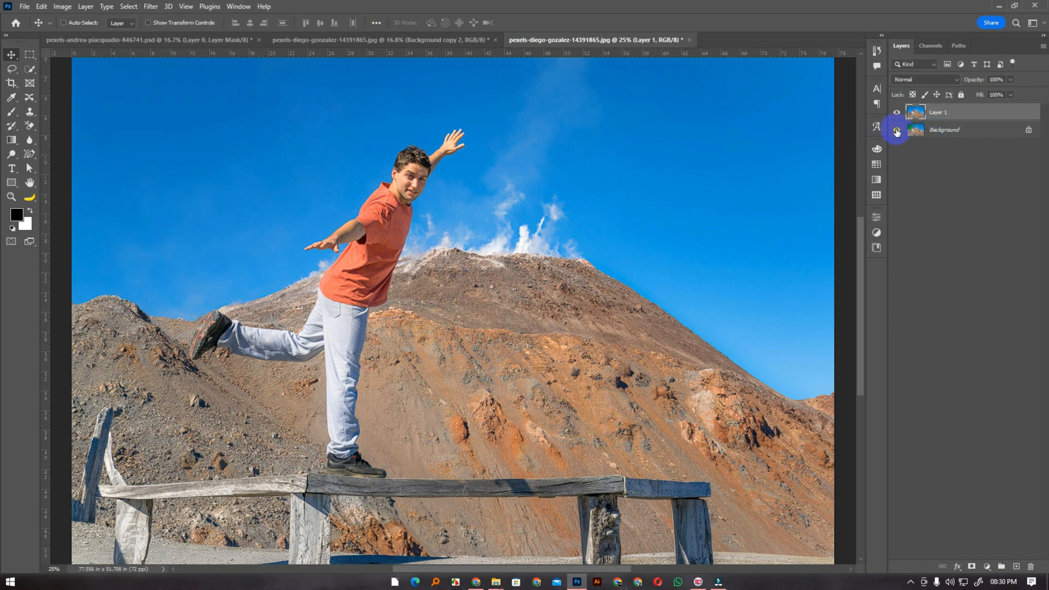
Select the man with Select Subject and add the sole of his raised shoe with the Quick Selection tool
click(124, 7)
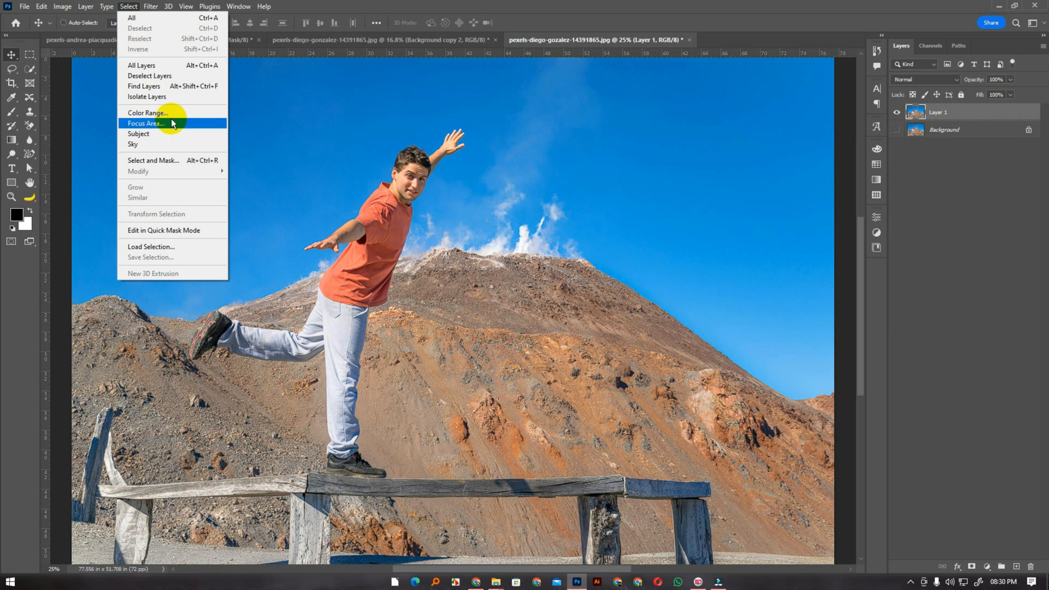
click(178, 136)
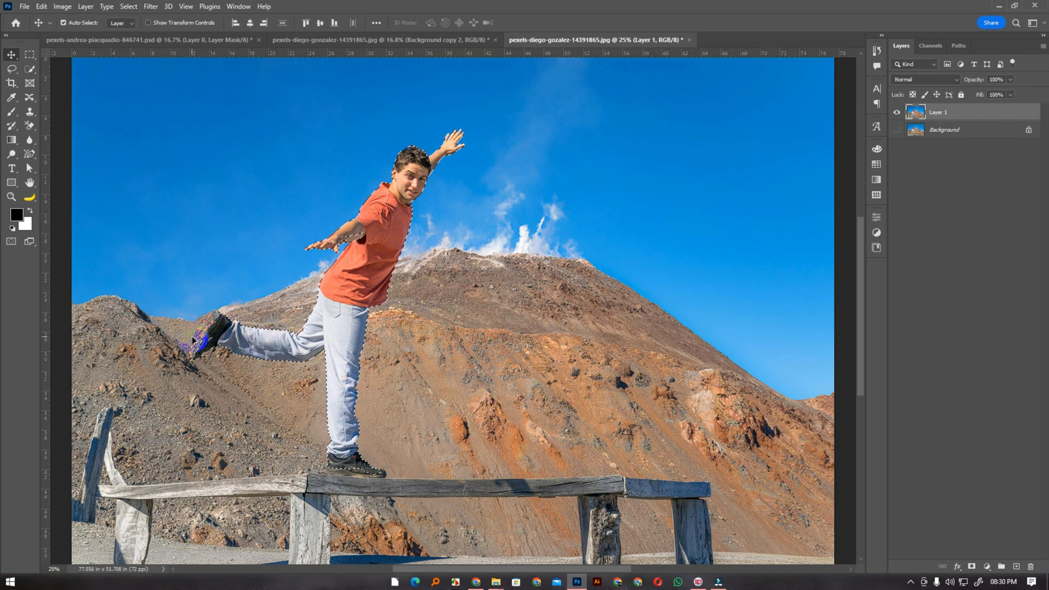
scroll(192, 340, up, 8)
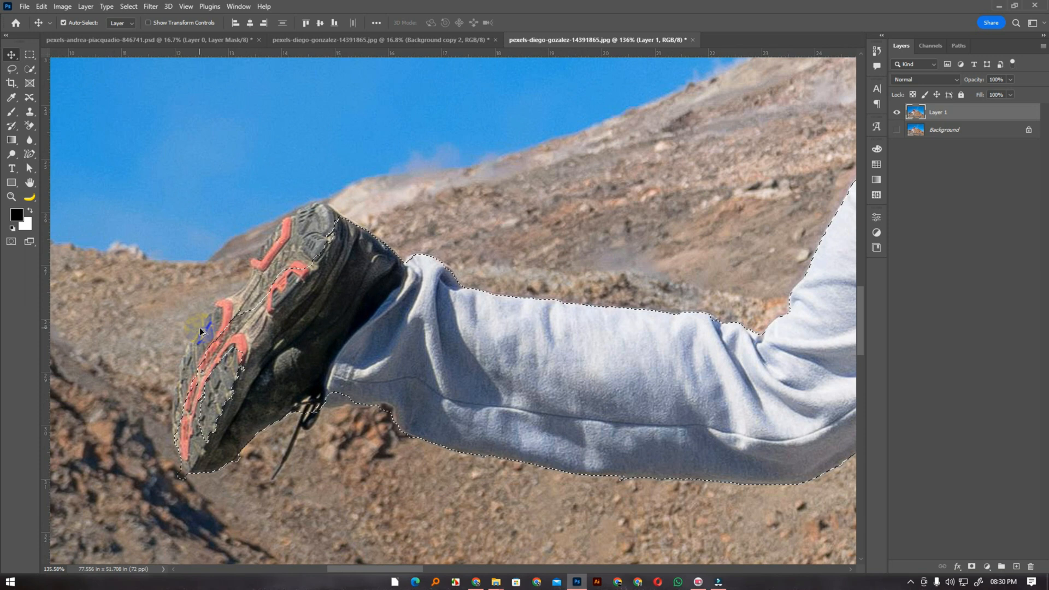
click(29, 69)
key(bracketright)
key(bracketright)
key(bracketright)
key(bracketright)
key(bracketright)
key(bracketright)
click(320, 229)
drag(310, 227, 268, 289)
drag(236, 328, 203, 386)
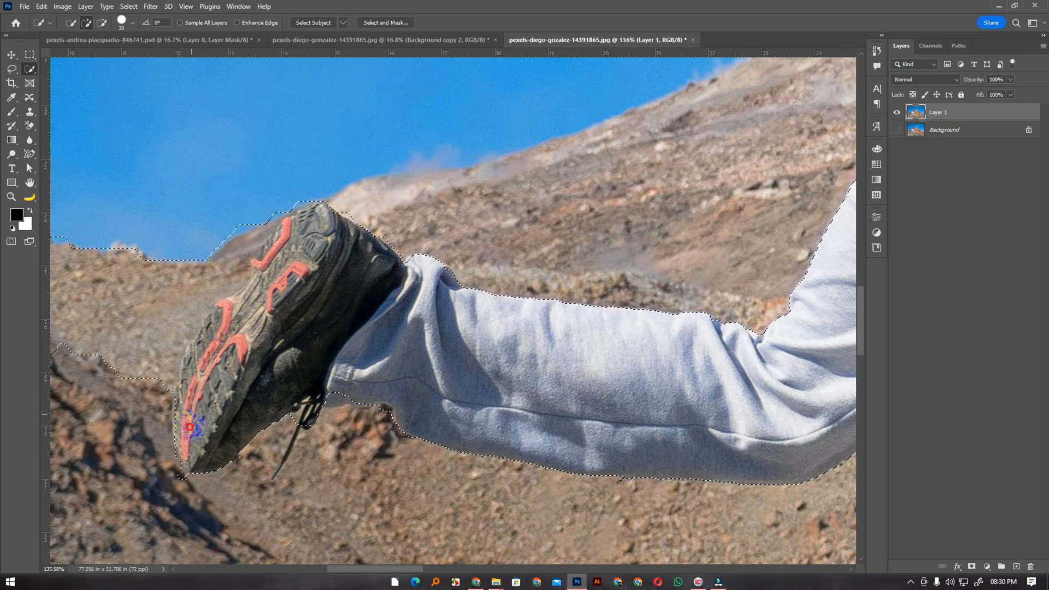
Subtract the hillside around the raised shoe from the selection and refine the edge along its sole
scroll(179, 324, down, 3)
mouse_move(86, 267)
mouse_down()
mouse_move(97, 330)
mouse_move(151, 287)
mouse_move(114, 357)
mouse_move(117, 344)
mouse_move(154, 352)
mouse_move(189, 296)
mouse_up()
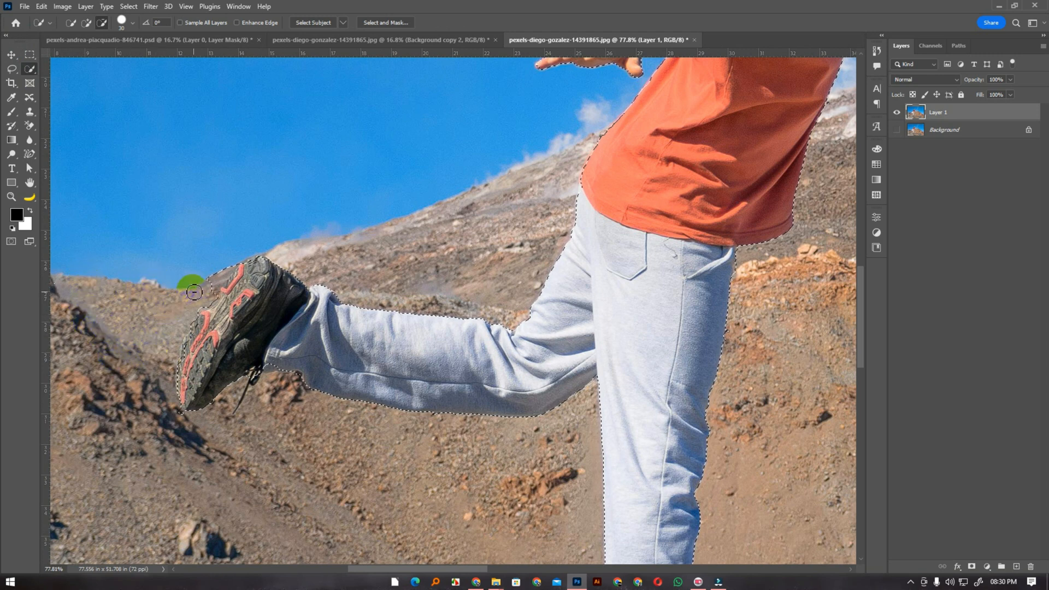
scroll(194, 293, up, 5)
mouse_move(238, 253)
mouse_down()
mouse_move(231, 244)
mouse_move(263, 230)
mouse_up()
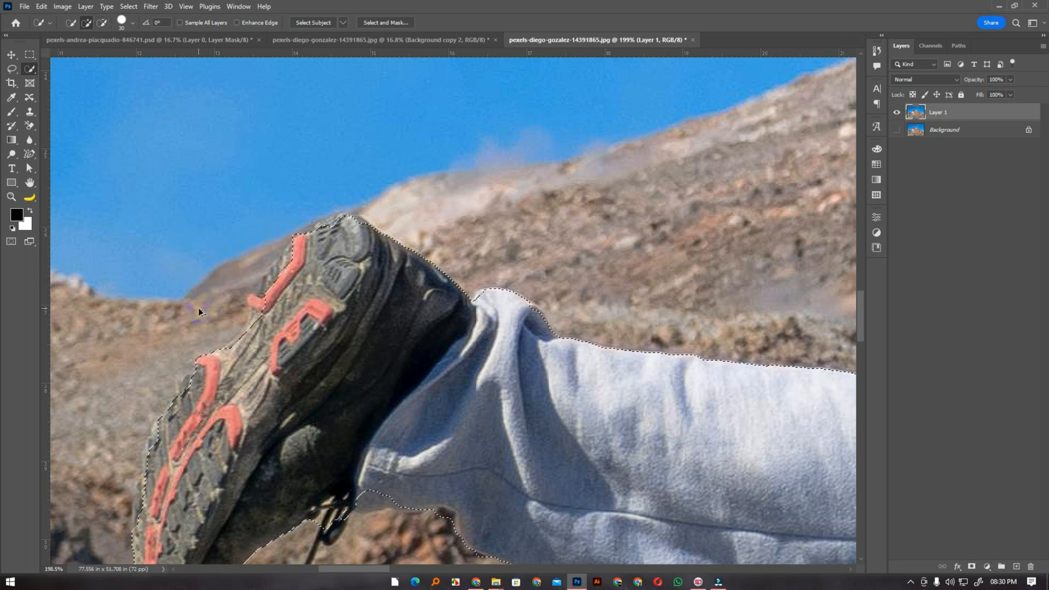
scroll(198, 312, down, 5)
scroll(167, 383, up, 5)
key(alt)
drag(175, 364, 170, 367)
alt+click(262, 345)
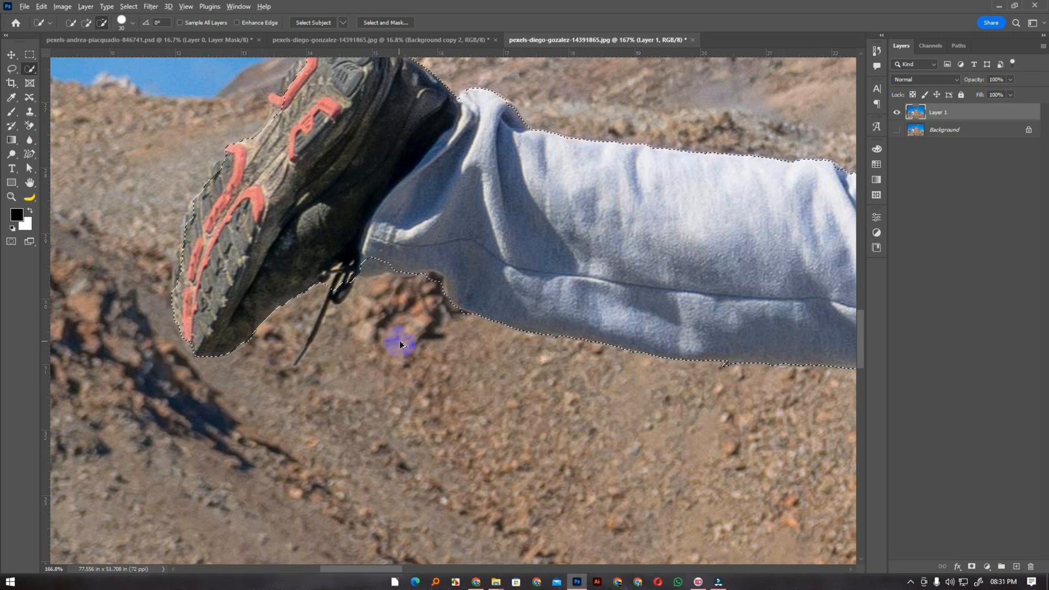
Add the unselected underside of the man's lowered forearm to the selection
scroll(401, 344, down, 6)
scroll(576, 306, down, 3)
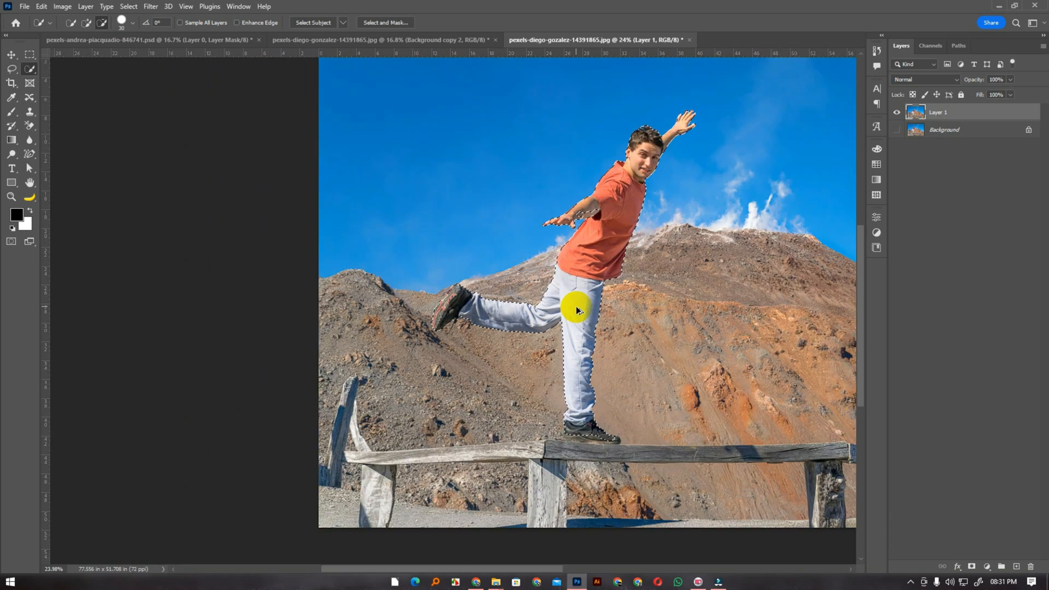
scroll(598, 211, up, 5)
scroll(597, 211, up, 5)
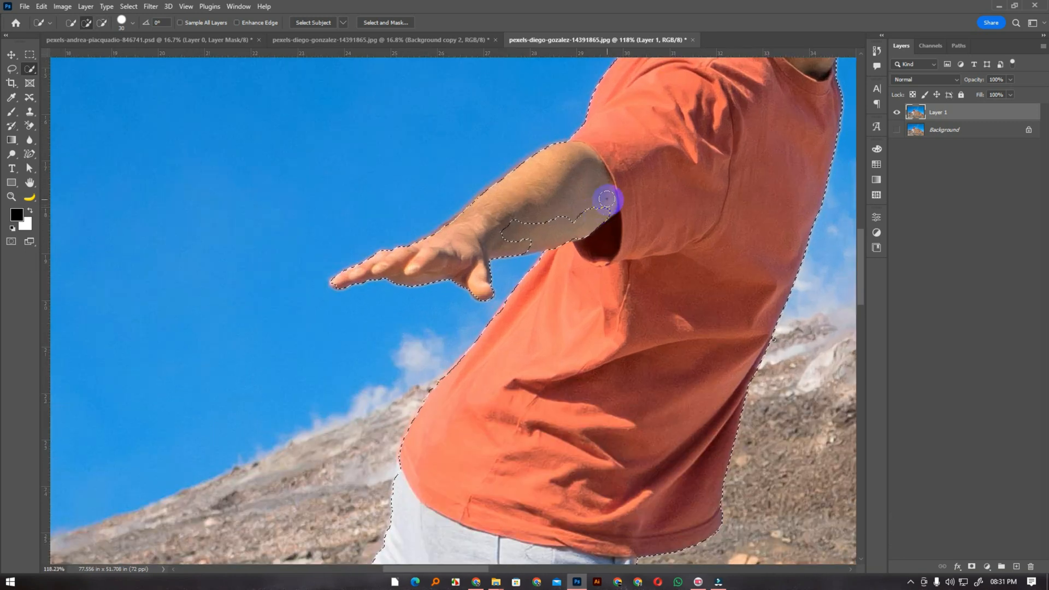
mouse_move(546, 229)
mouse_down()
mouse_move(597, 234)
mouse_move(555, 228)
mouse_move(525, 242)
mouse_up()
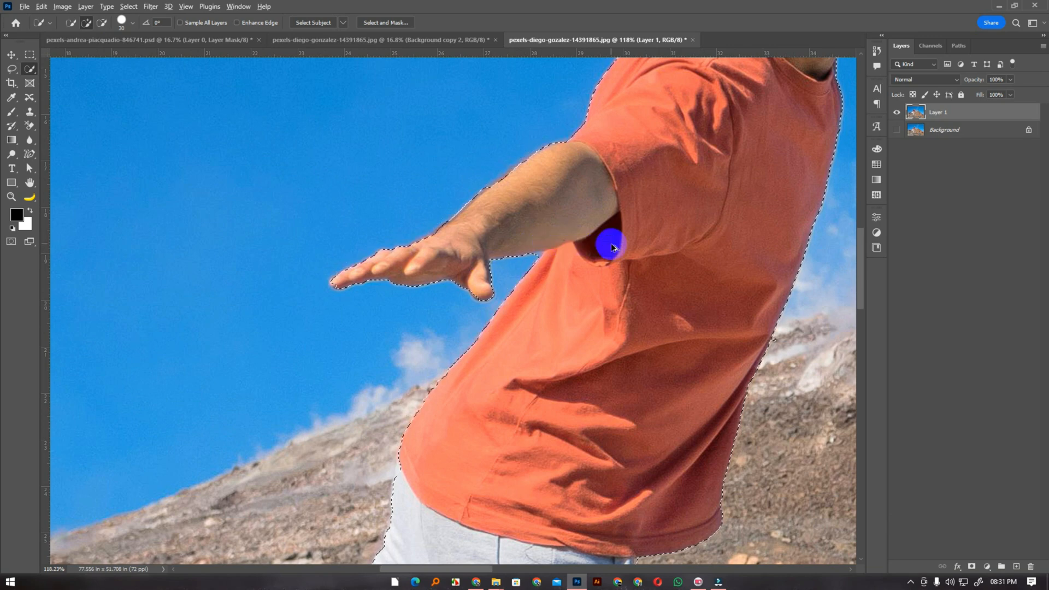
Add the sole of the standing shoe to the selection and subtract the wooden rail beneath it
scroll(607, 236, down, 10)
scroll(689, 194, up, 2)
scroll(688, 194, down, 8)
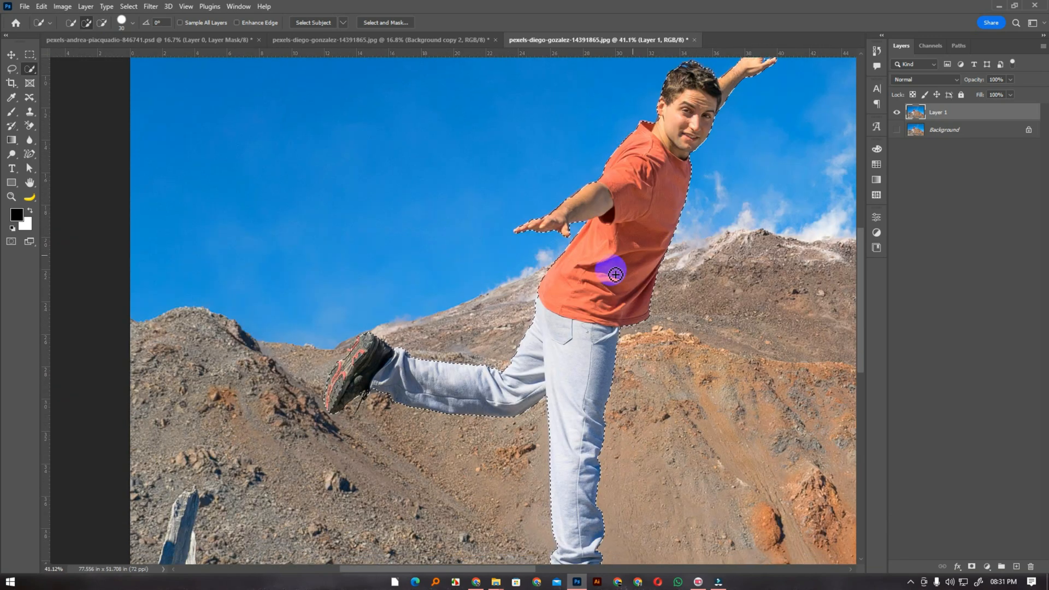
scroll(607, 411, up, 5)
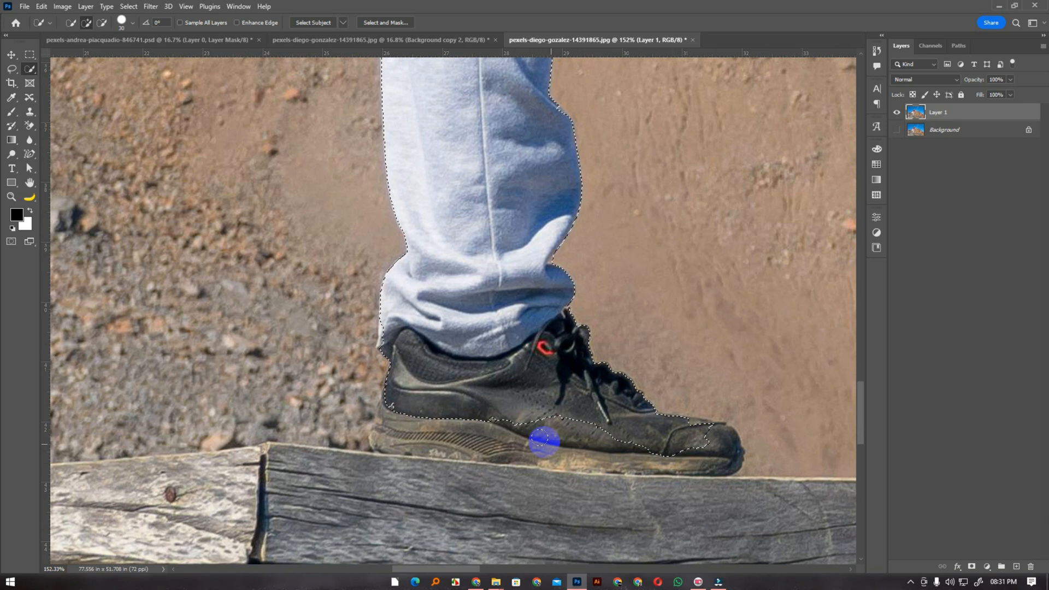
mouse_move(401, 409)
mouse_down()
mouse_move(385, 436)
mouse_move(685, 454)
mouse_move(614, 462)
mouse_up()
scroll(569, 426, down, 5)
mouse_move(555, 418)
mouse_down()
mouse_move(528, 472)
mouse_move(327, 429)
mouse_move(285, 398)
mouse_move(274, 368)
mouse_move(250, 392)
mouse_move(248, 349)
mouse_move(246, 434)
mouse_move(439, 461)
mouse_move(552, 437)
mouse_up()
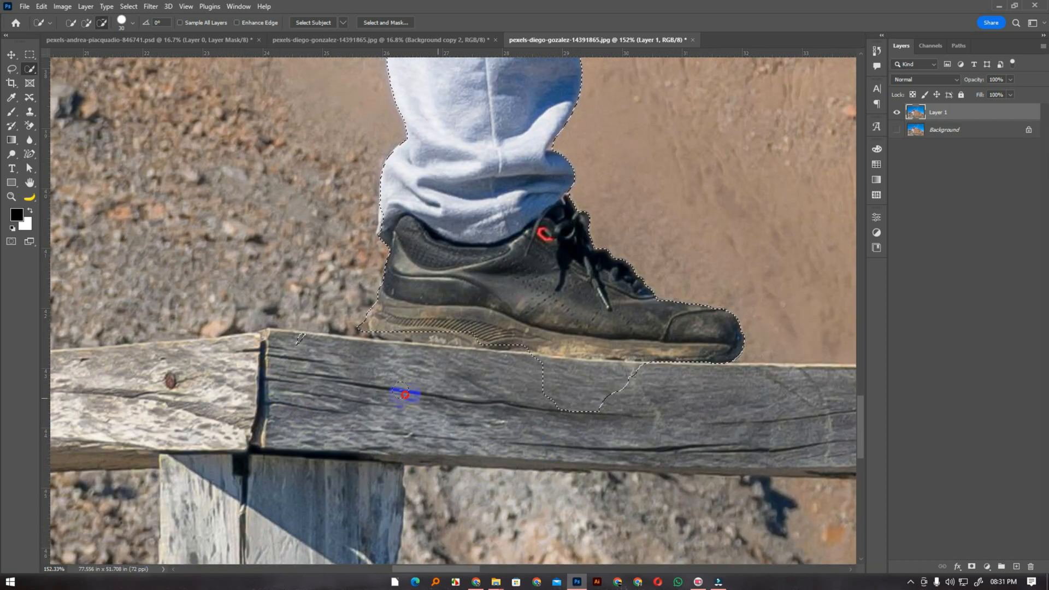
mouse_move(334, 395)
mouse_down()
mouse_move(600, 403)
mouse_move(647, 387)
mouse_up()
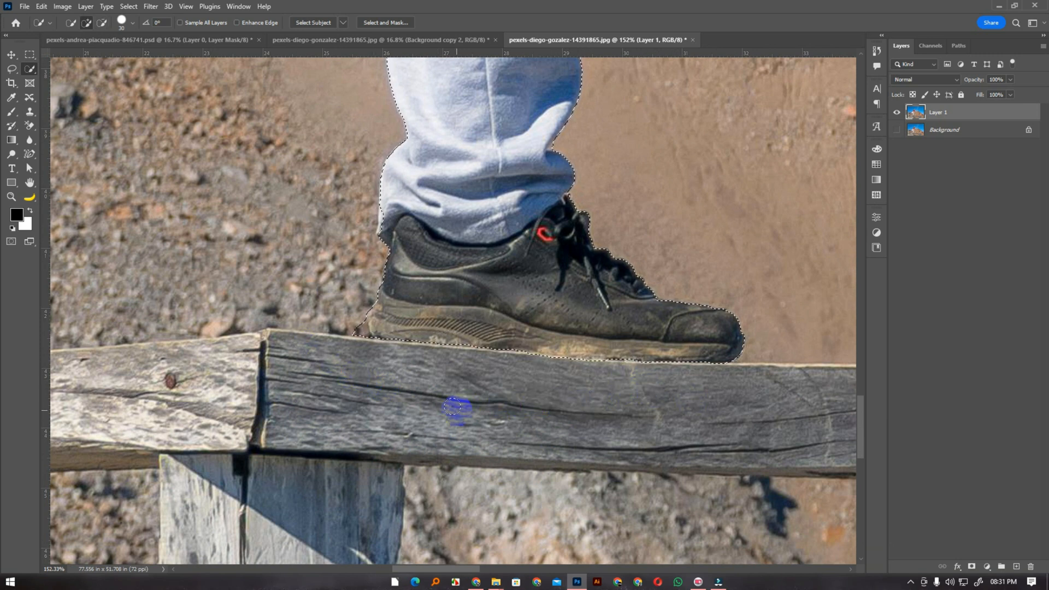
alt+click(354, 331)
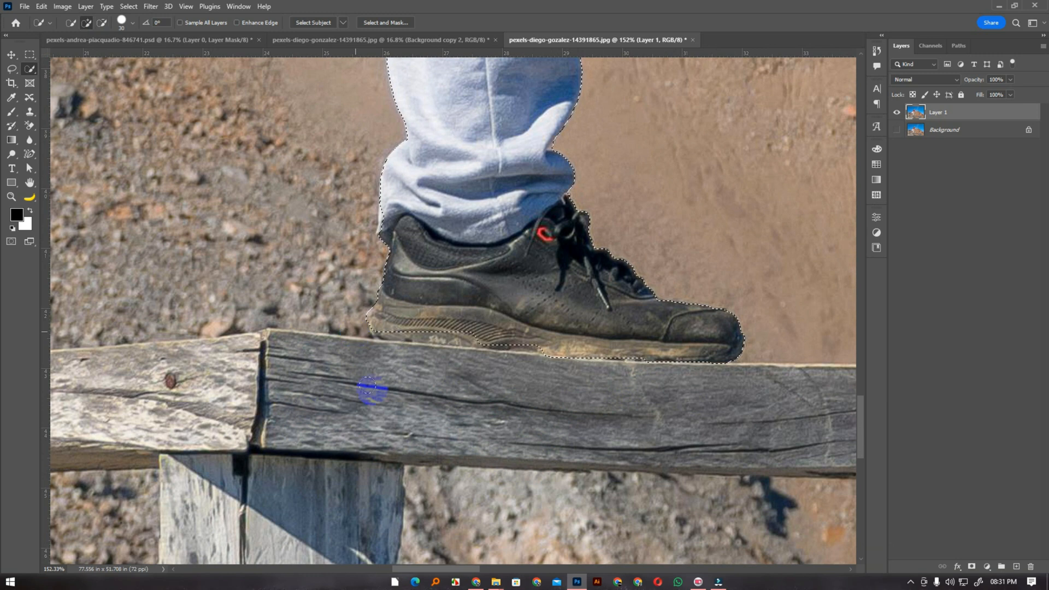
key(ctrl+0)
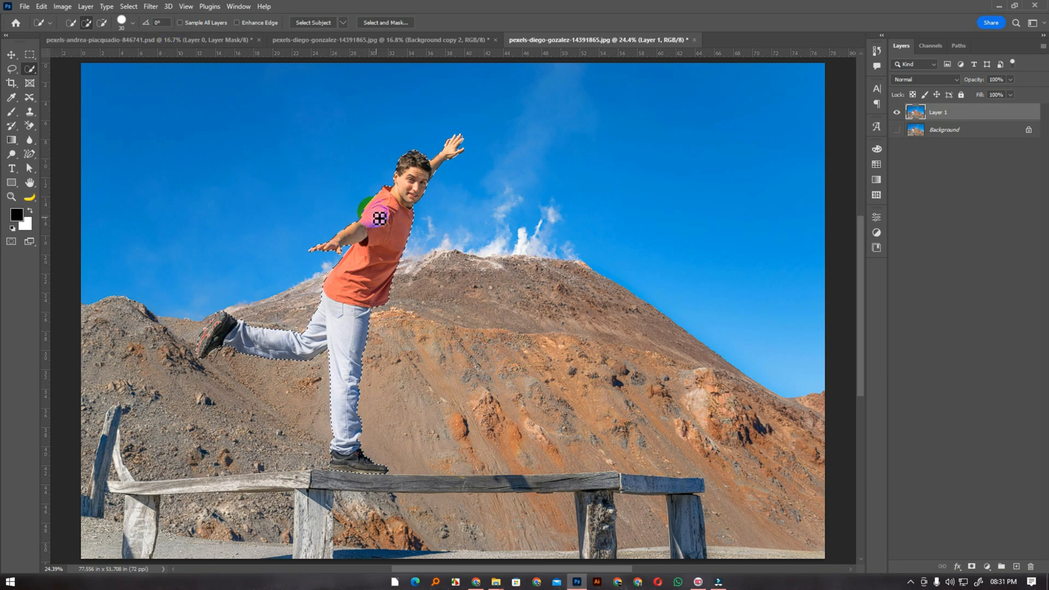
Expand the selection around the man by 20 pixels and check its margin
click(130, 7)
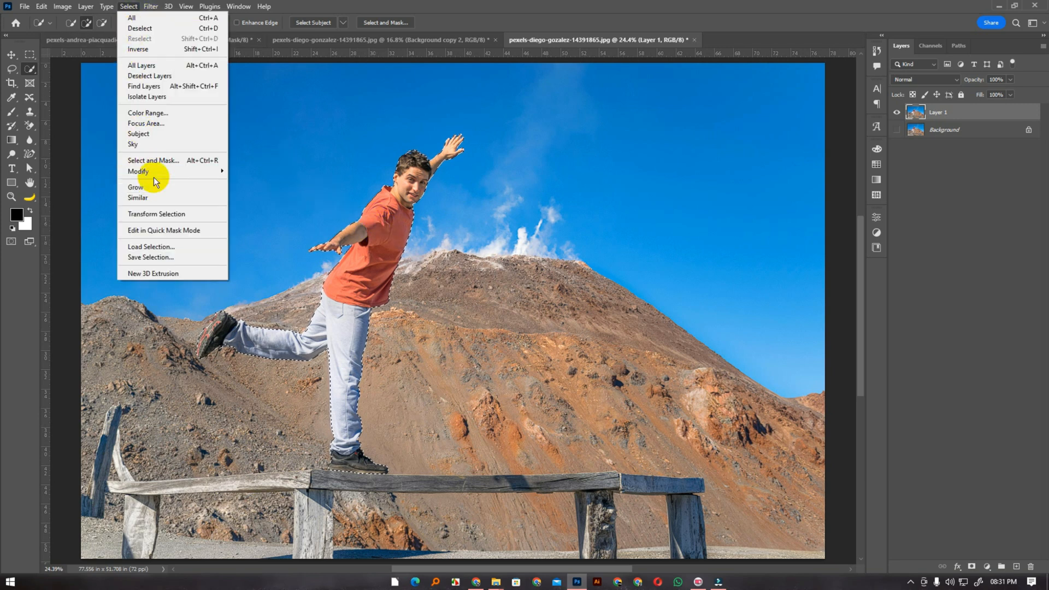
mouse_move(151, 173)
click(264, 190)
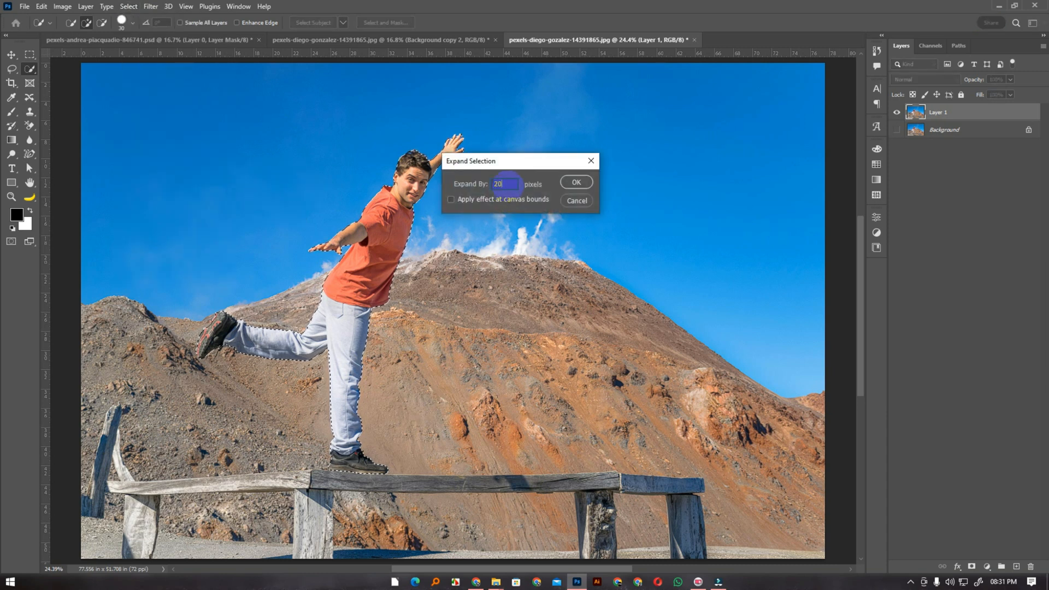
text(20)
click(584, 189)
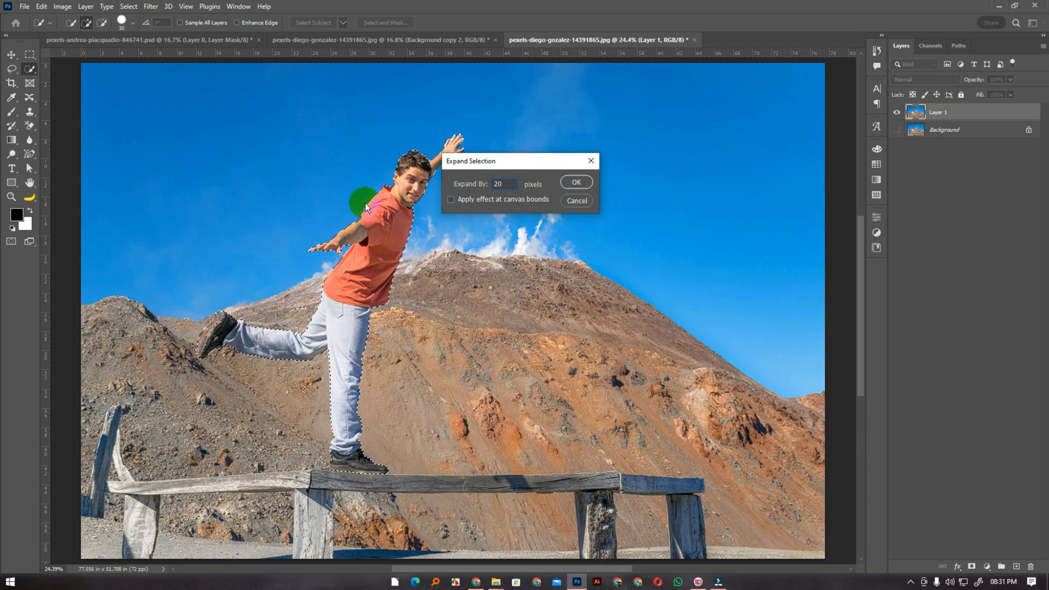
click(567, 183)
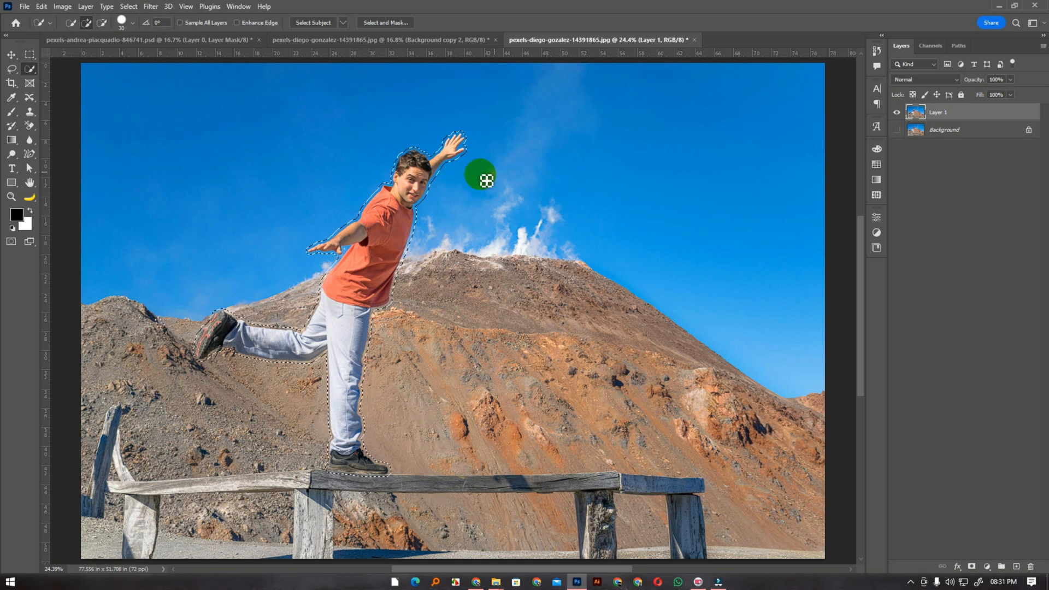
scroll(362, 212, up, 5)
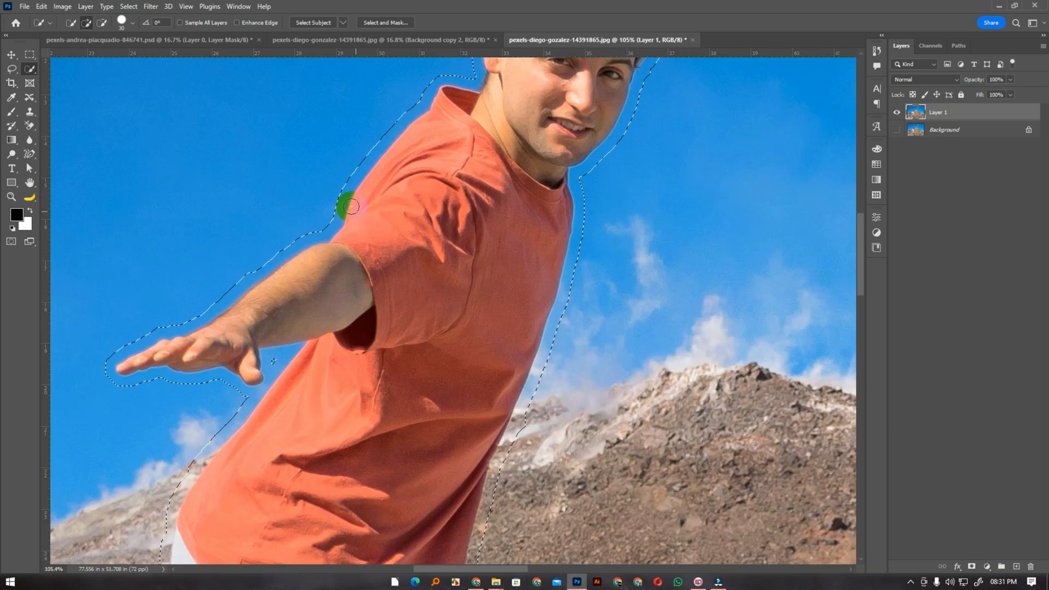
scroll(343, 200, down, 5)
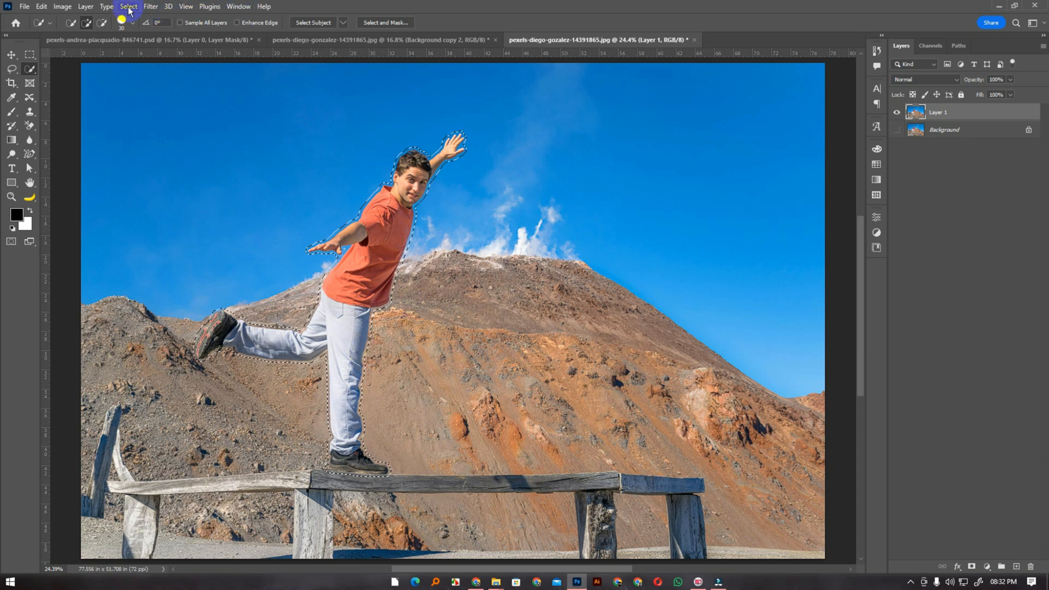
Remove the man with Content-Aware Fill output to a new layer, and deselect
click(42, 6)
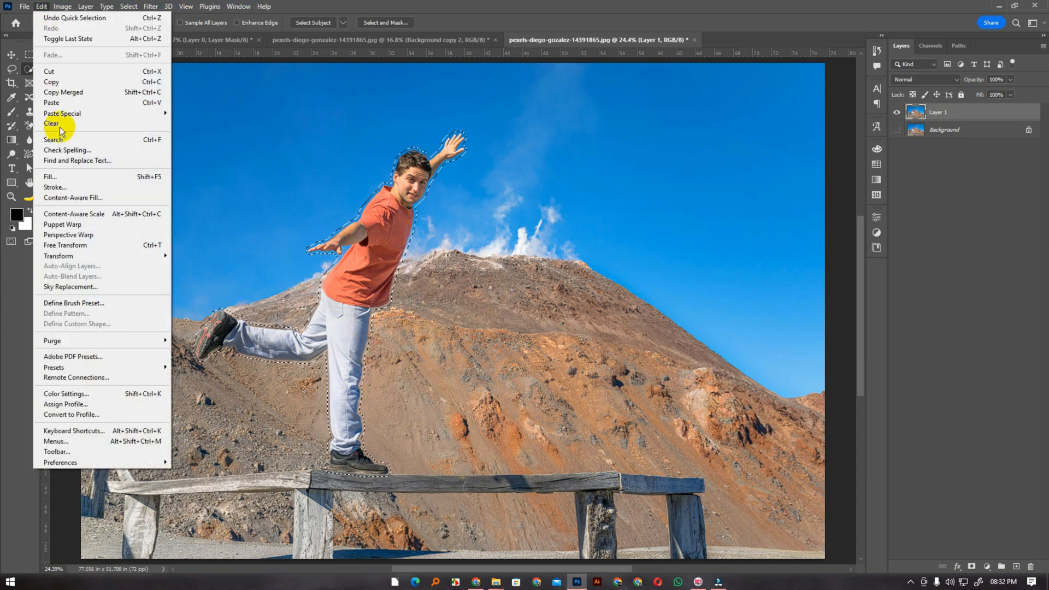
click(82, 198)
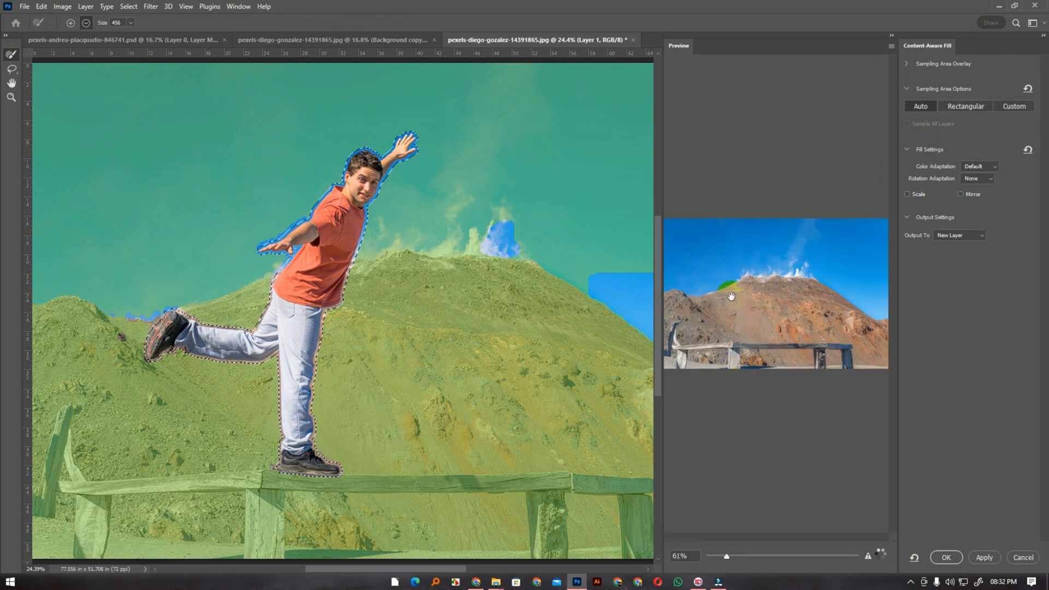
click(940, 556)
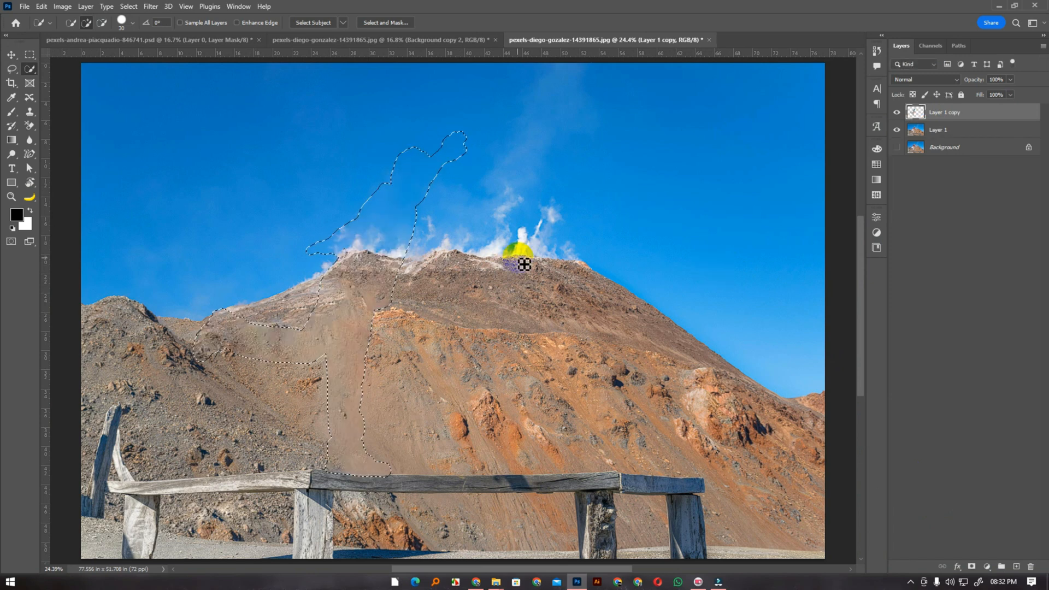
key(ctrl+d)
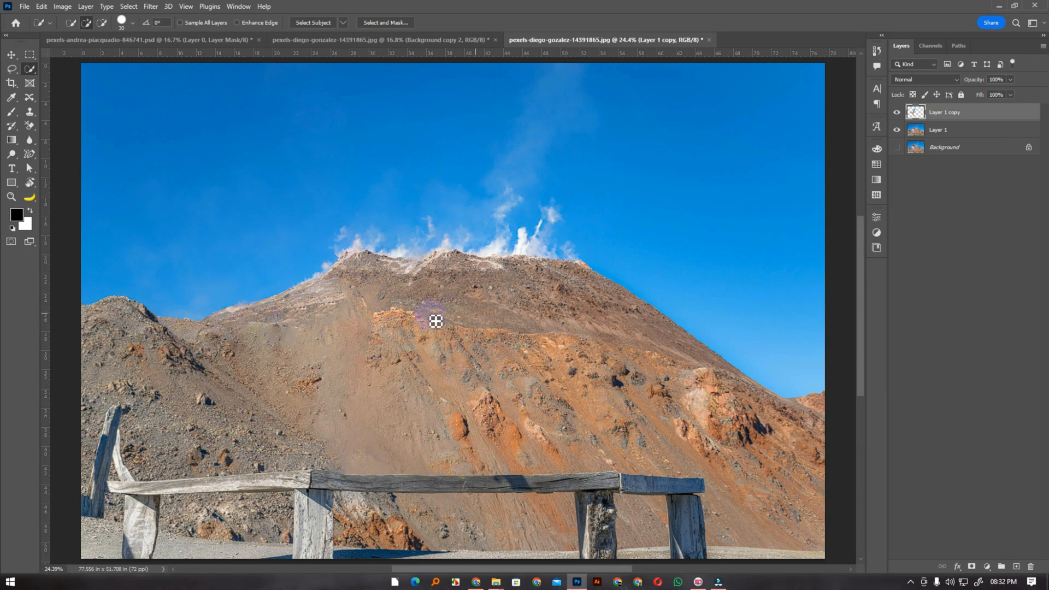
Merge the Content-Aware Fill layer with Layer 1
click(11, 54)
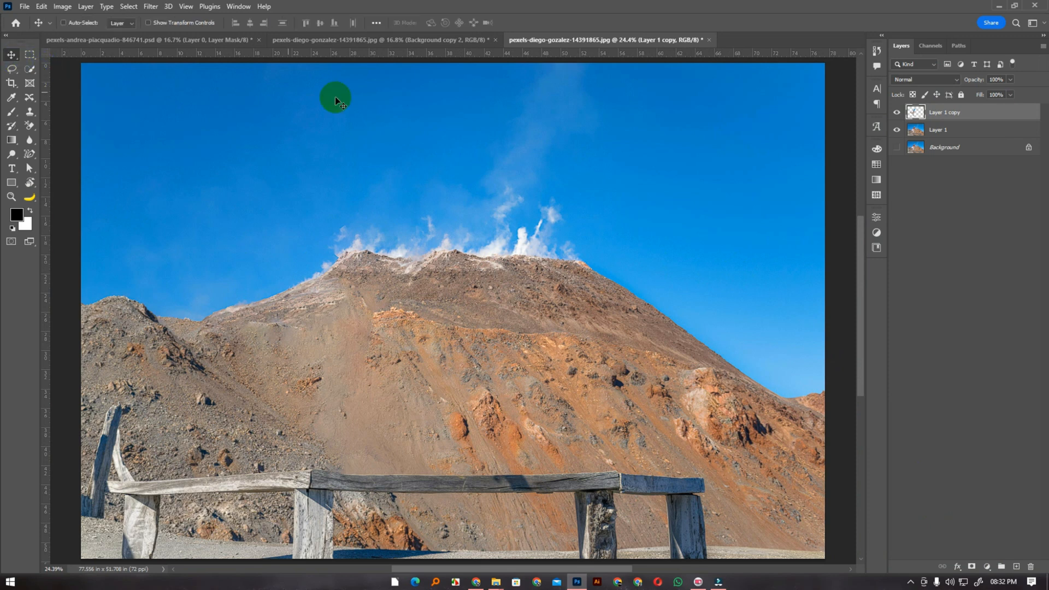
ctrl+click(940, 133)
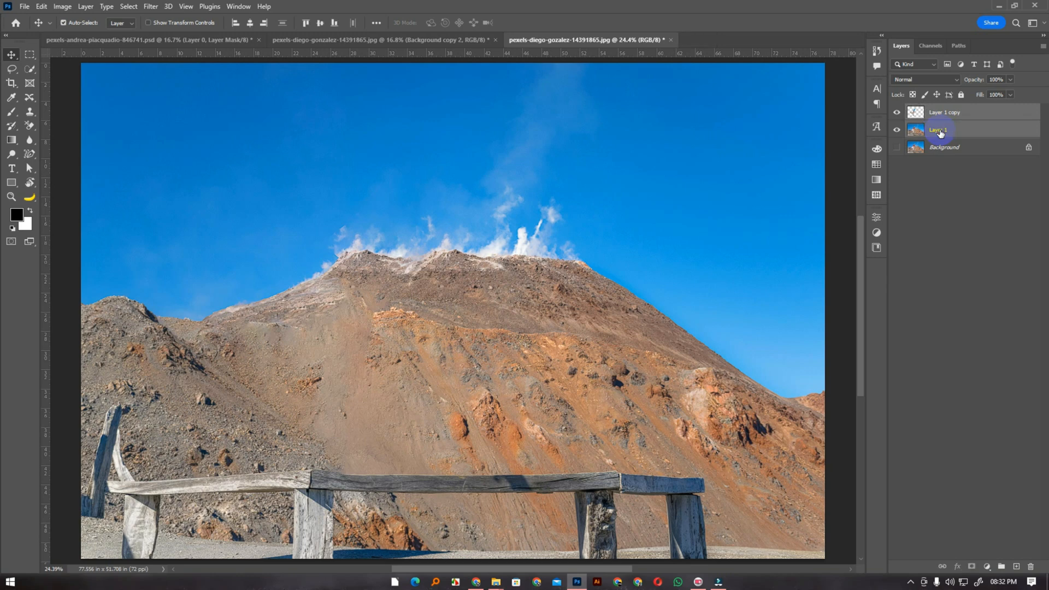
key(ctrl+e)
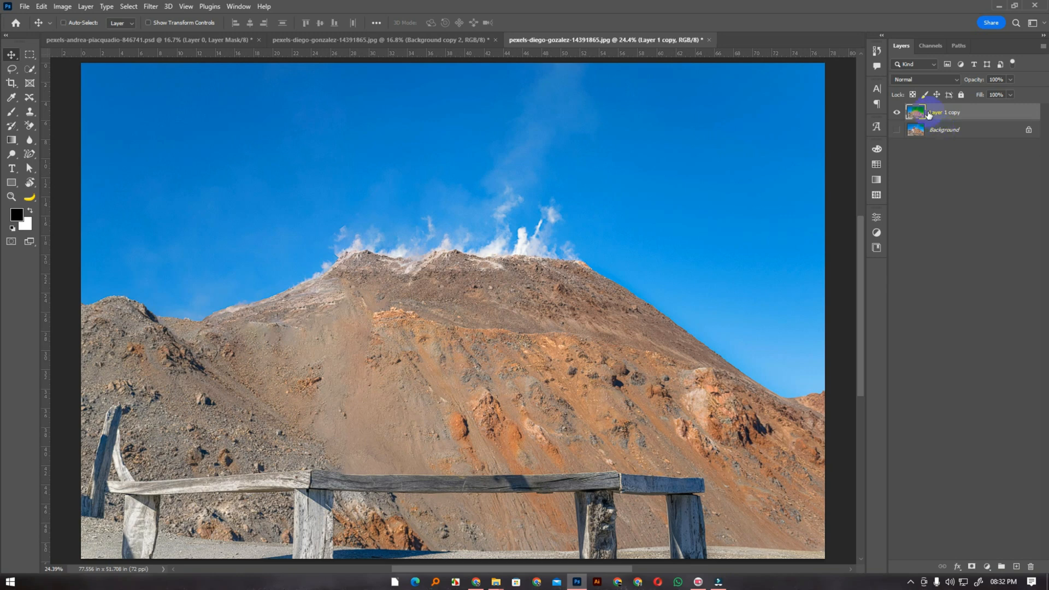